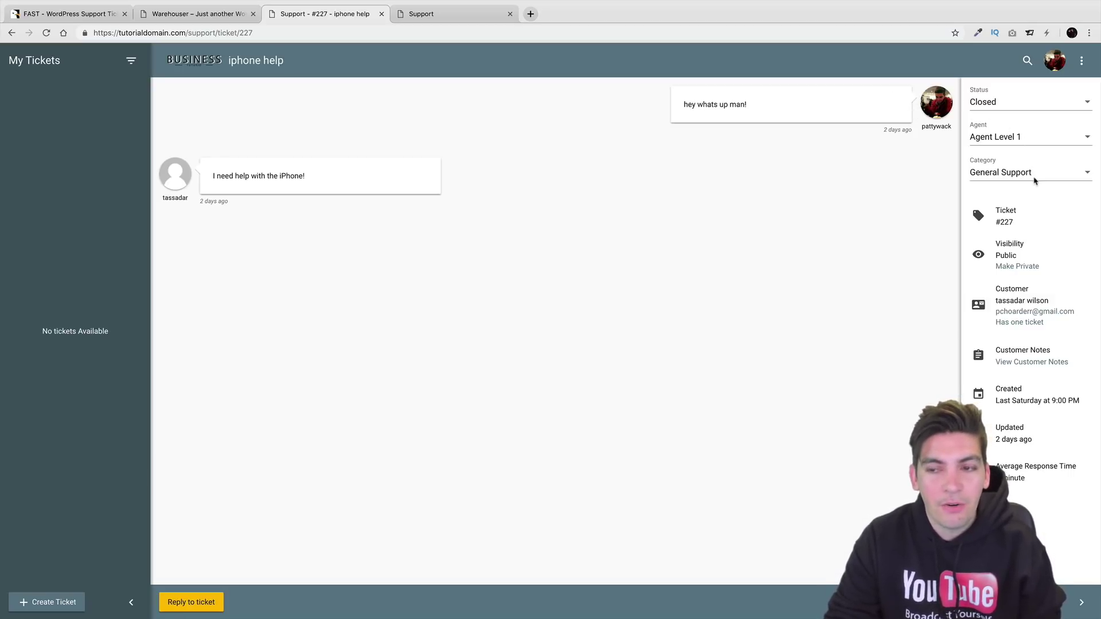
# Open a new ticket form from the Warehouser homepage's Get Support page, then bring Safari forward.
pyautogui.click(1048, 173)
pyautogui.click(1048, 172)
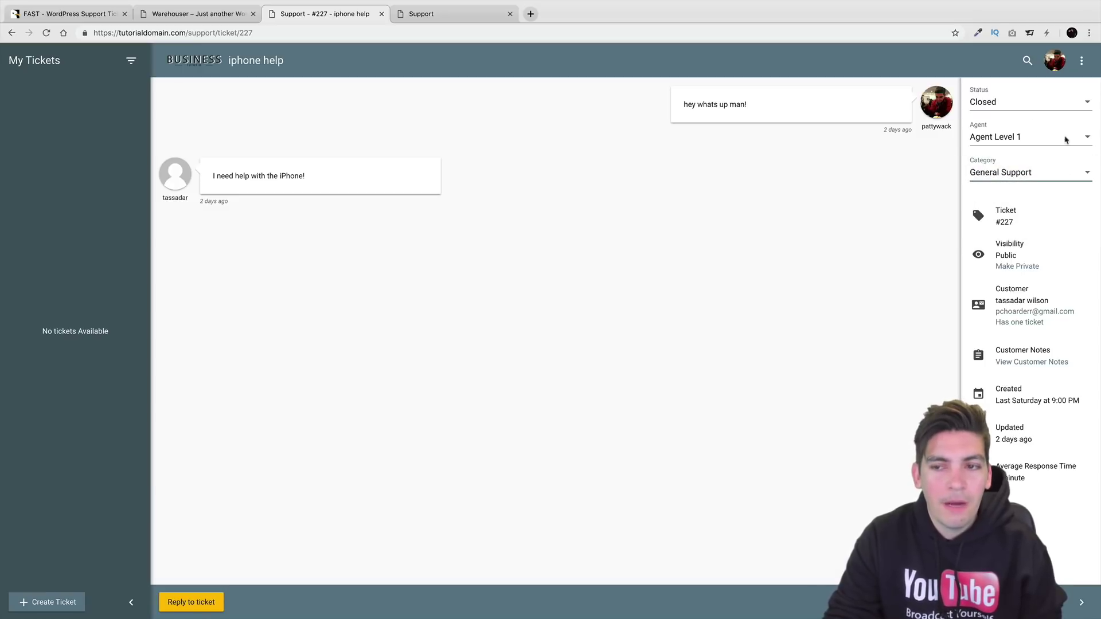
pyautogui.click(191, 16)
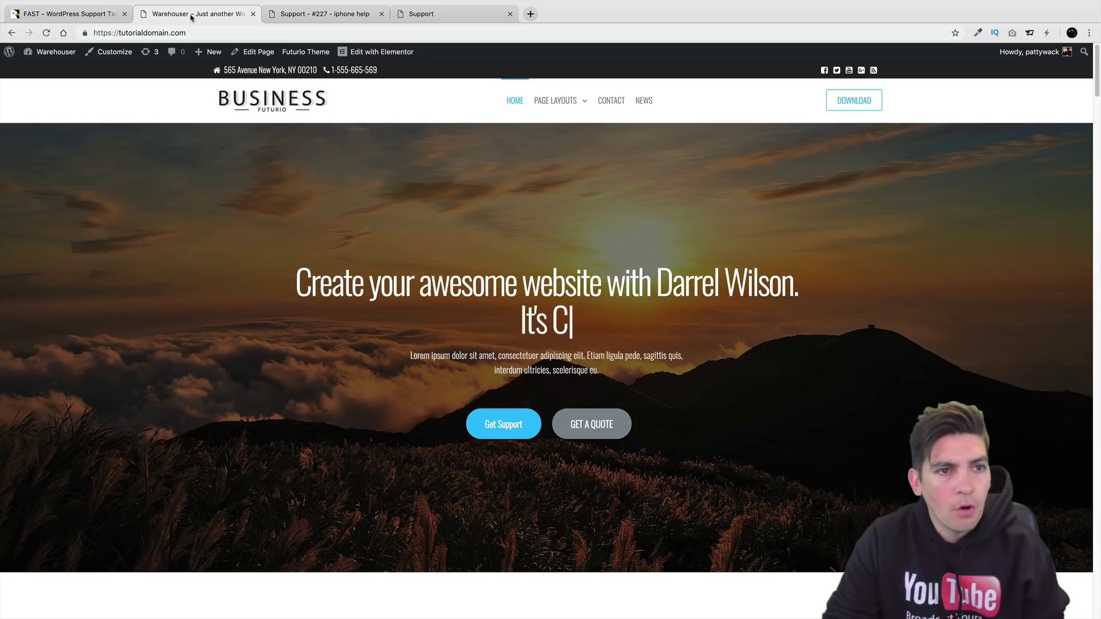
pyautogui.click(513, 424)
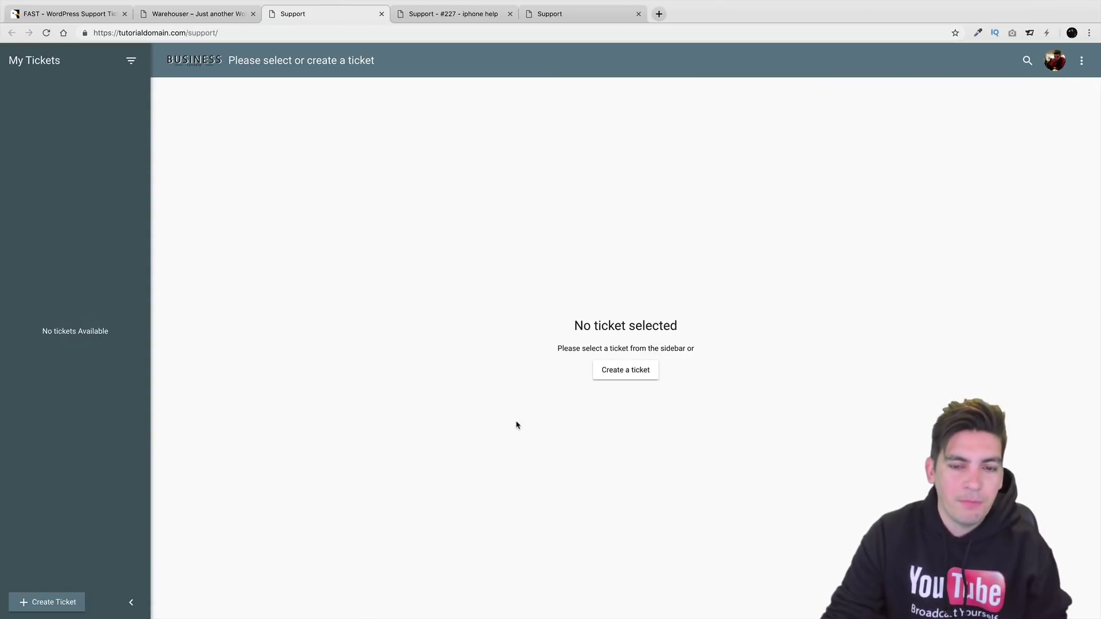
pyautogui.click(628, 373)
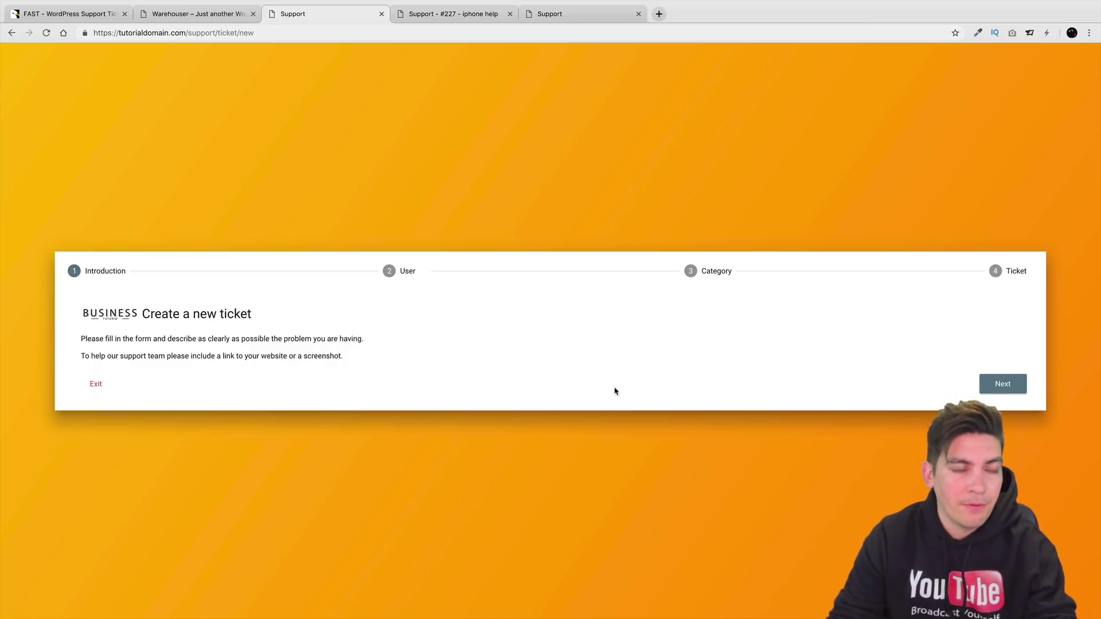
pyautogui.press('super+Tab')
pyautogui.click(549, 309)
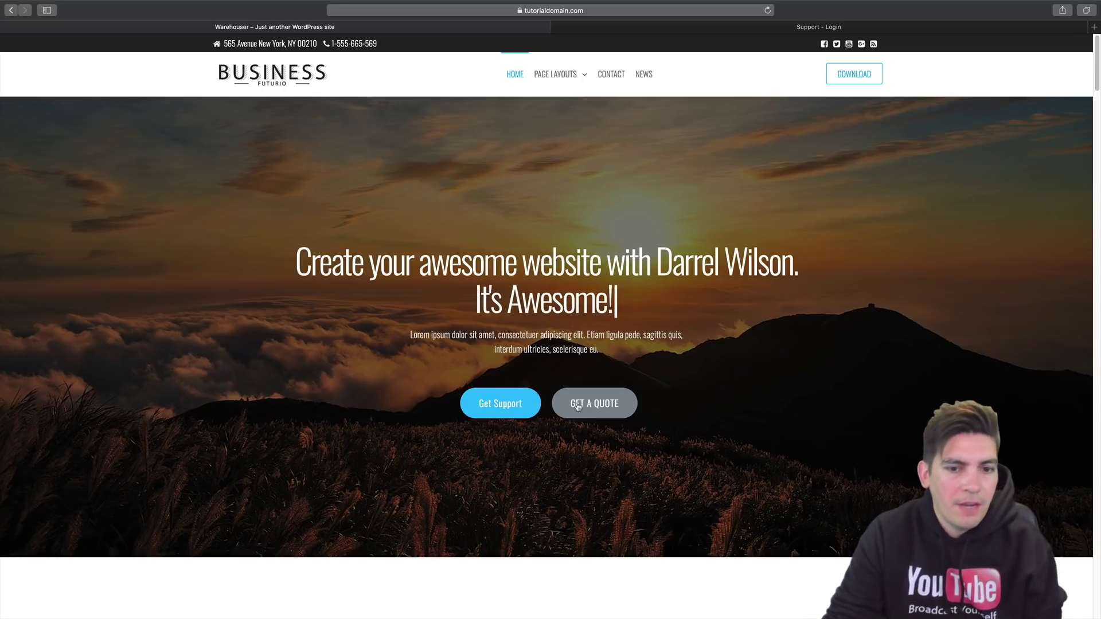
# Open the support account registration page and enter the customer's first and last name.
pyautogui.click(517, 404)
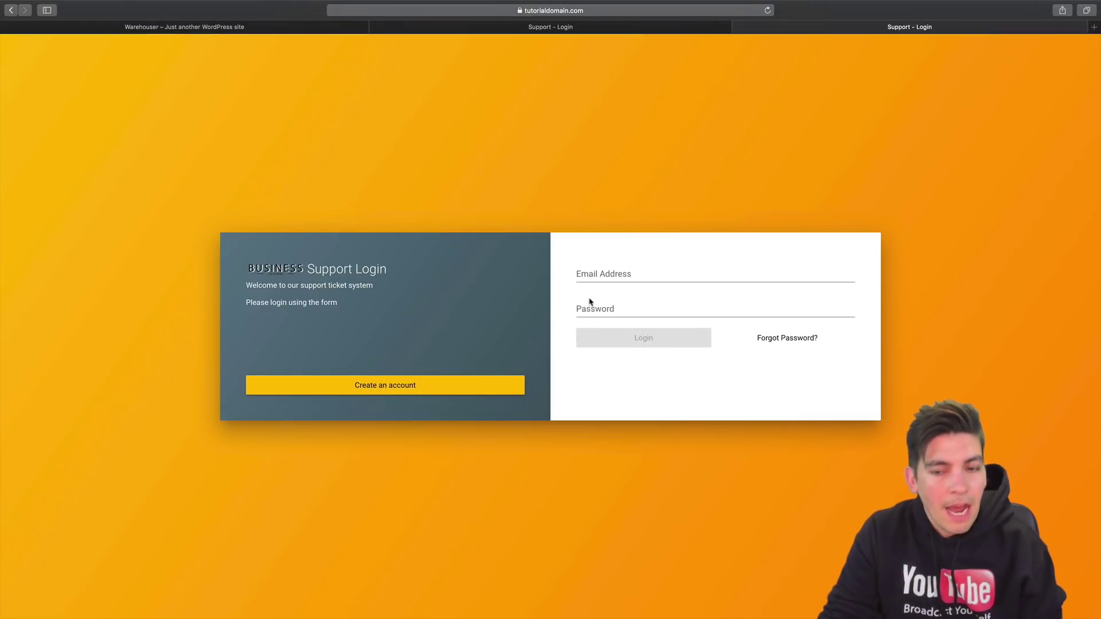
pyautogui.click(441, 388)
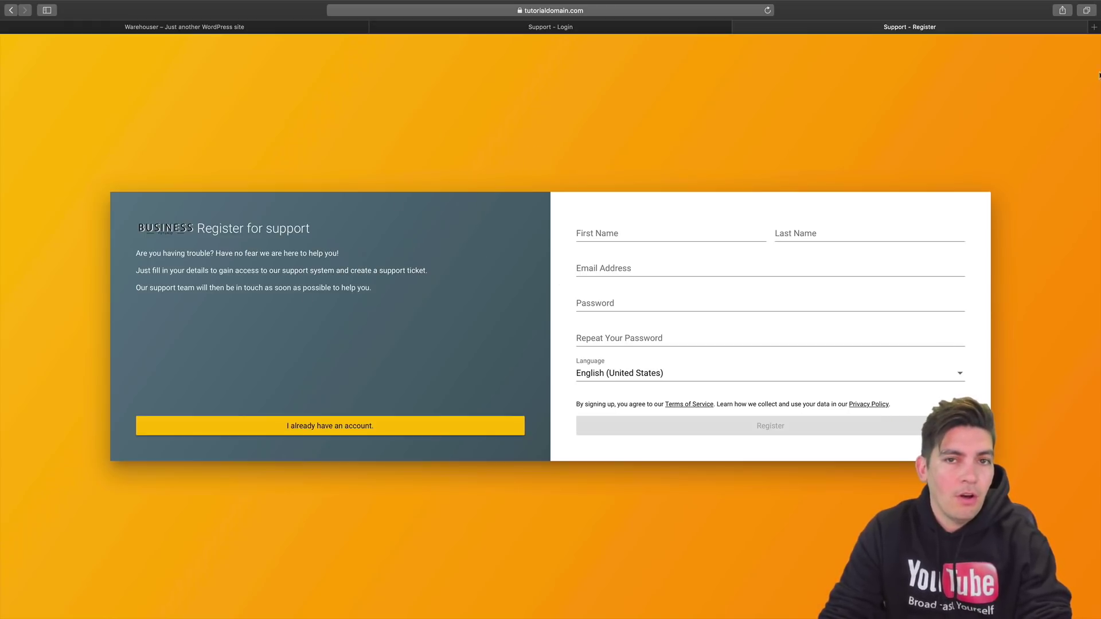
pyautogui.click(614, 224)
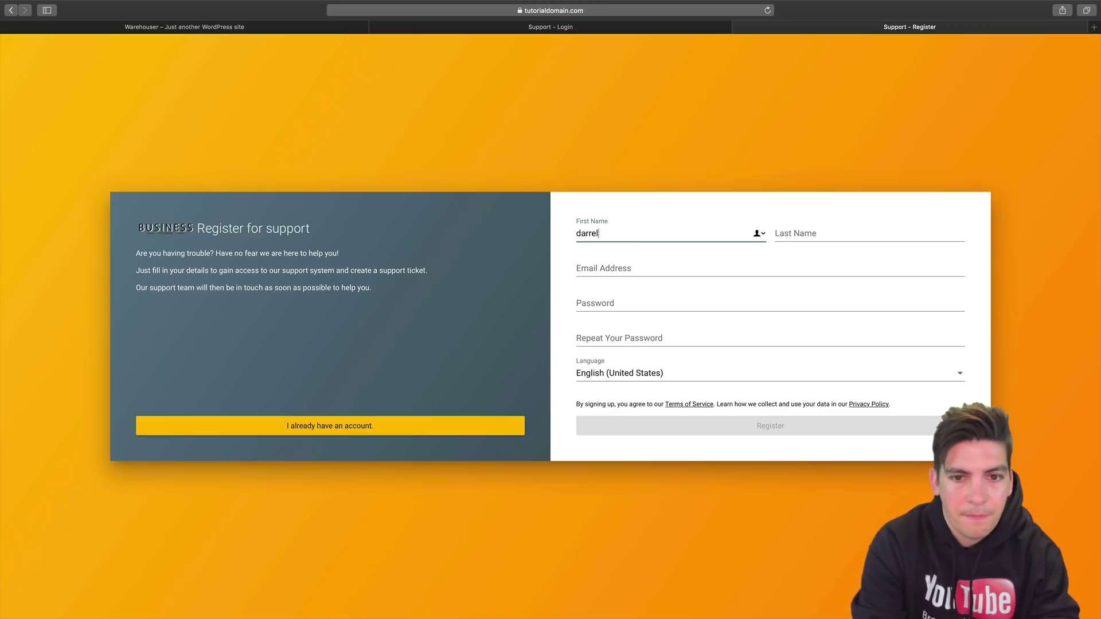
pyautogui.press('Tab')
# Enter the customer's e-mail, accept Safari's suggested strong password, and register.
pyautogui.press('Tab')
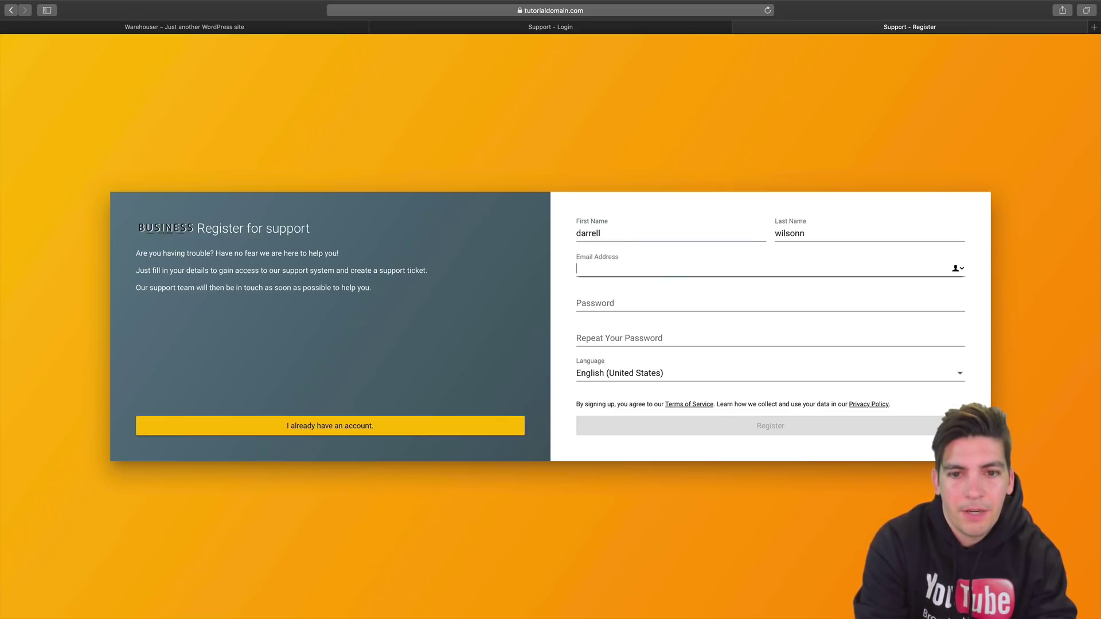
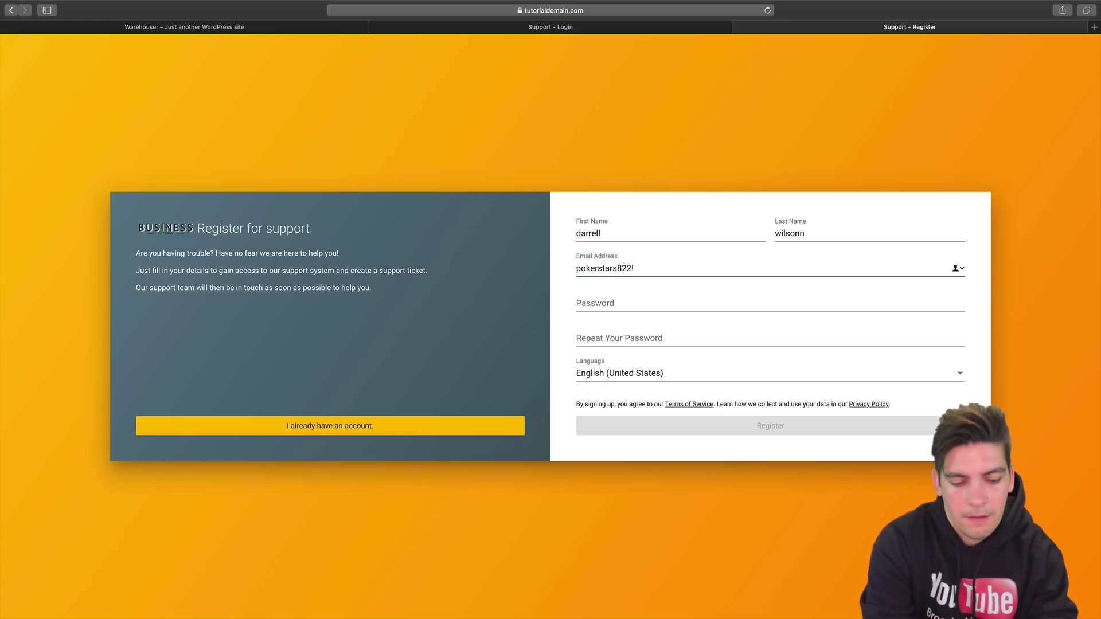
pyautogui.press('Tab')
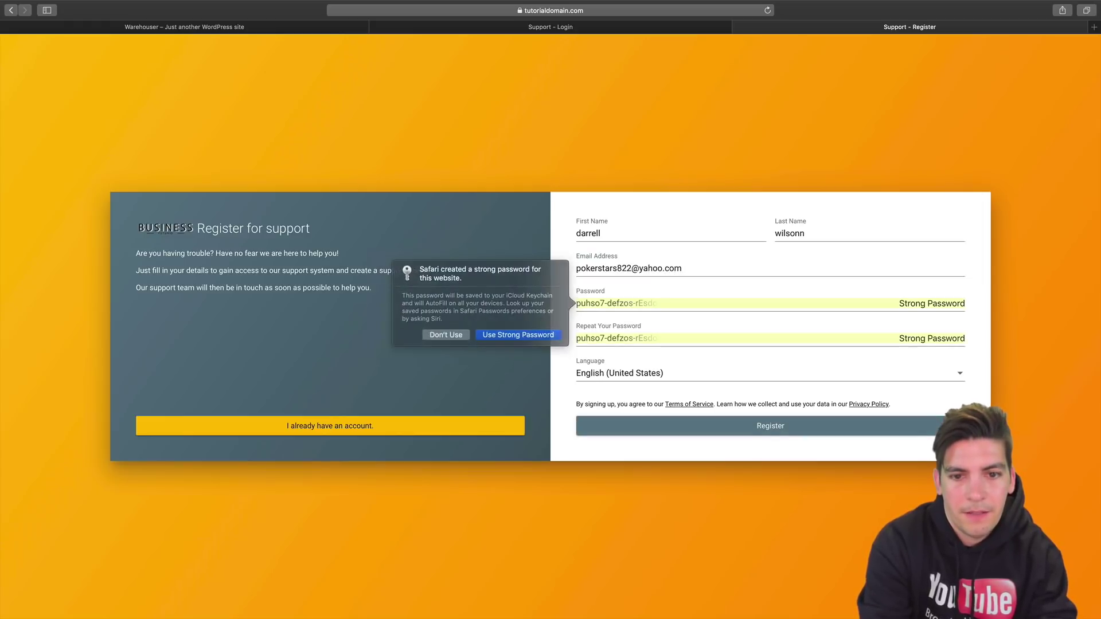
pyautogui.click(545, 338)
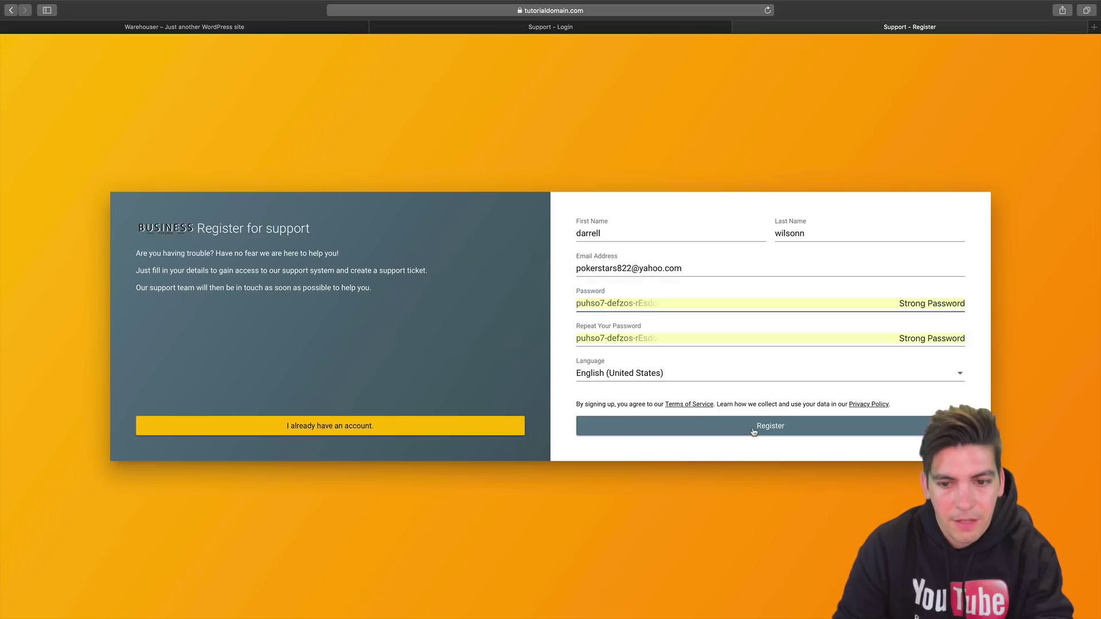
pyautogui.click(753, 432)
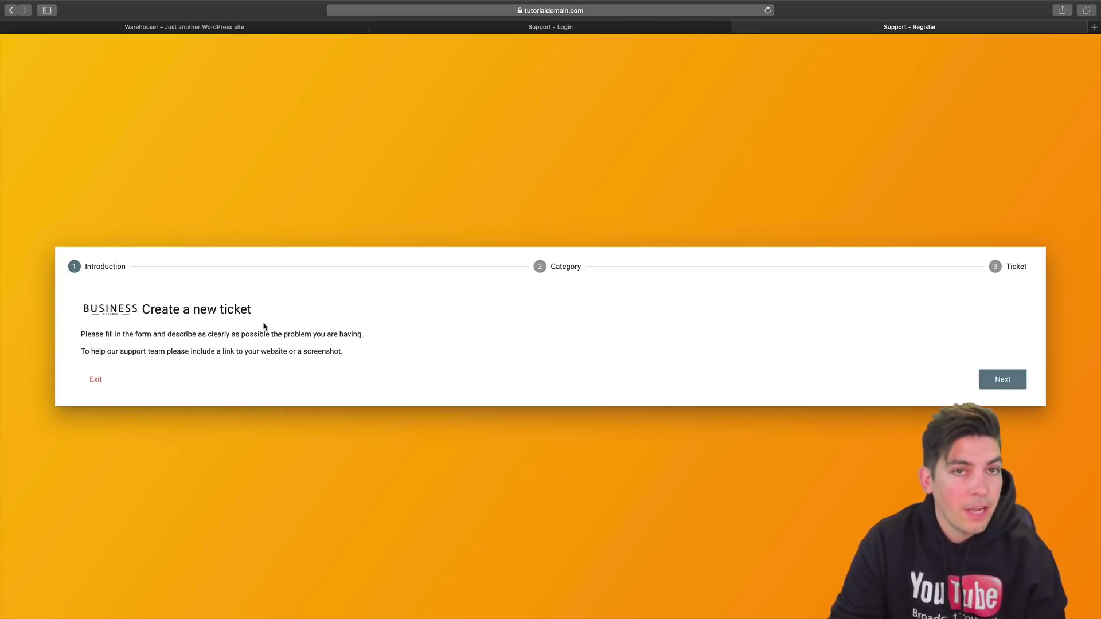
# Choose General Support as the ticket category in the wizard.
pyautogui.click(1001, 381)
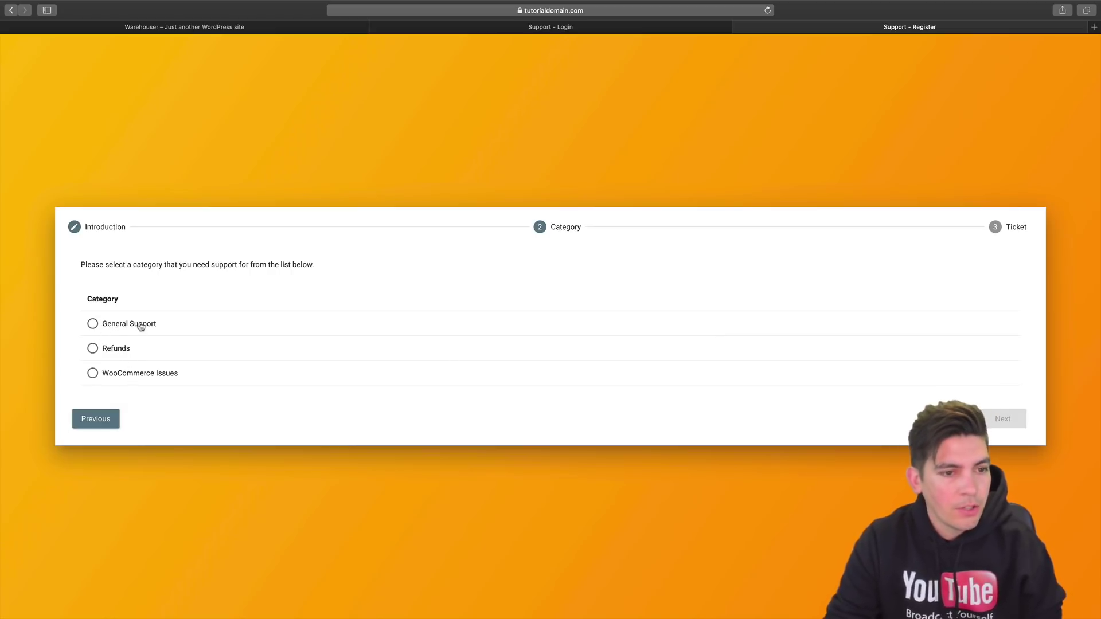
pyautogui.click(140, 326)
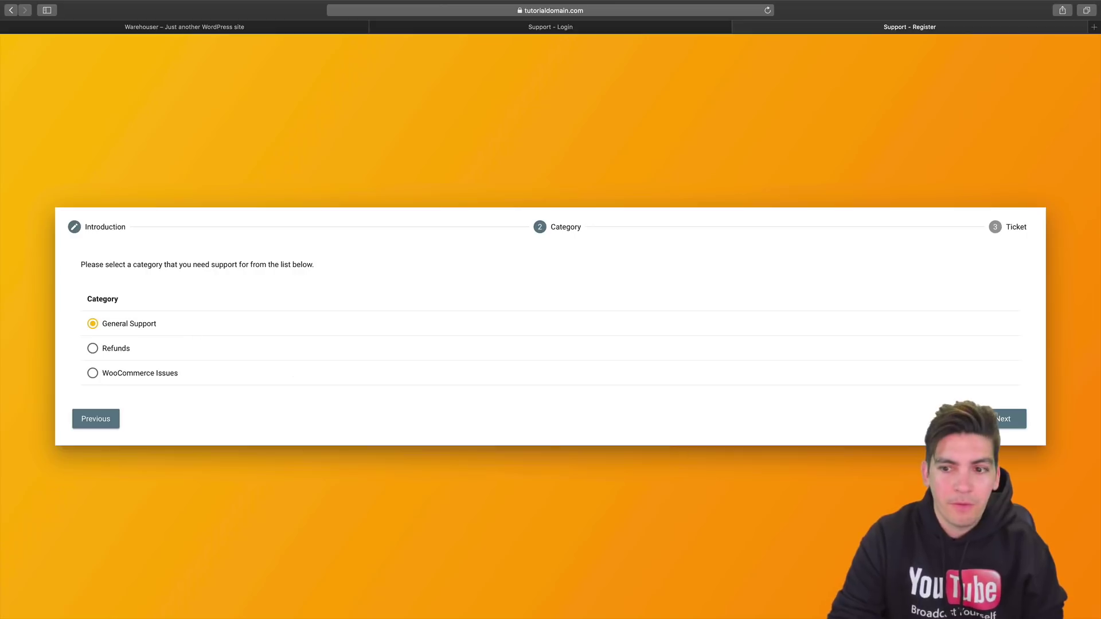
pyautogui.click(1020, 422)
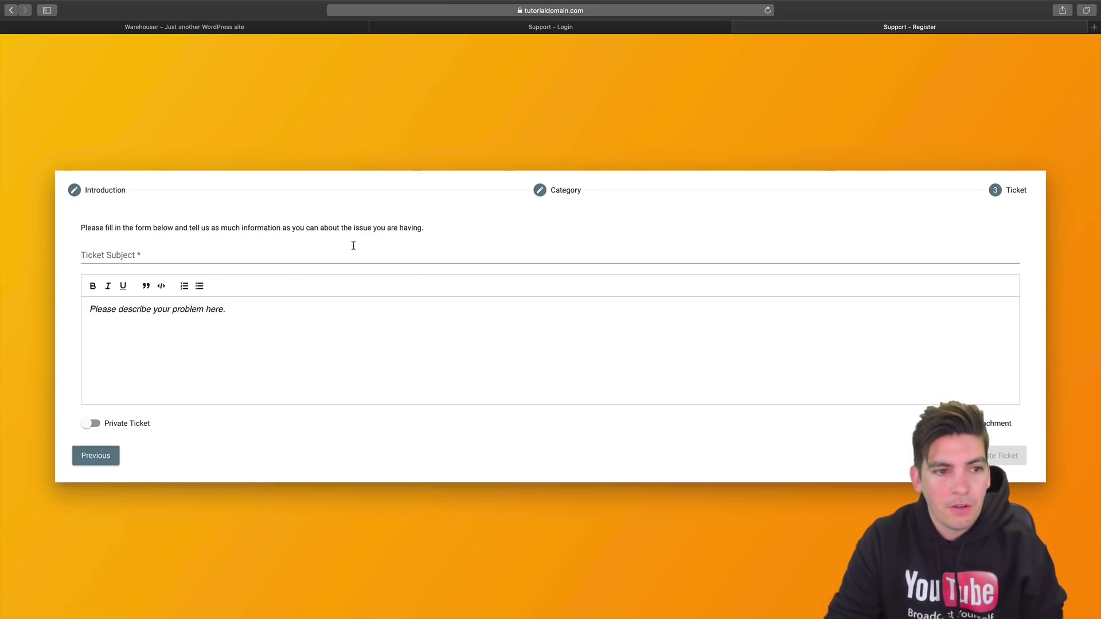
# Enter subject 'plugin doesn't work well!' and start the description 'it doesn't work with archive'.
pyautogui.click(326, 252)
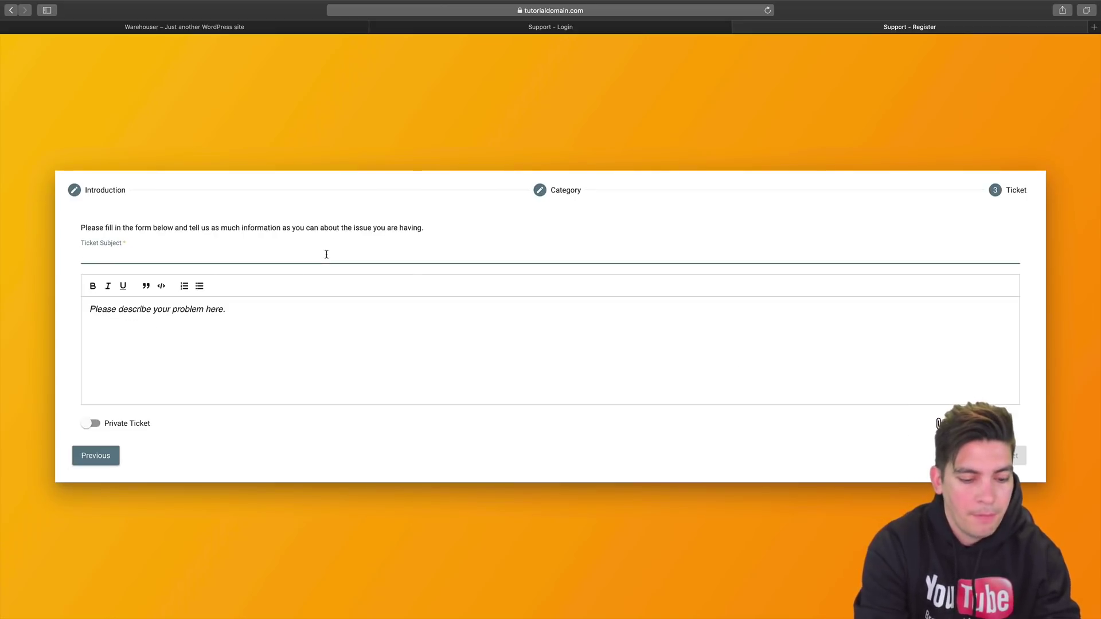
pyautogui.write("plugin doesn't ")
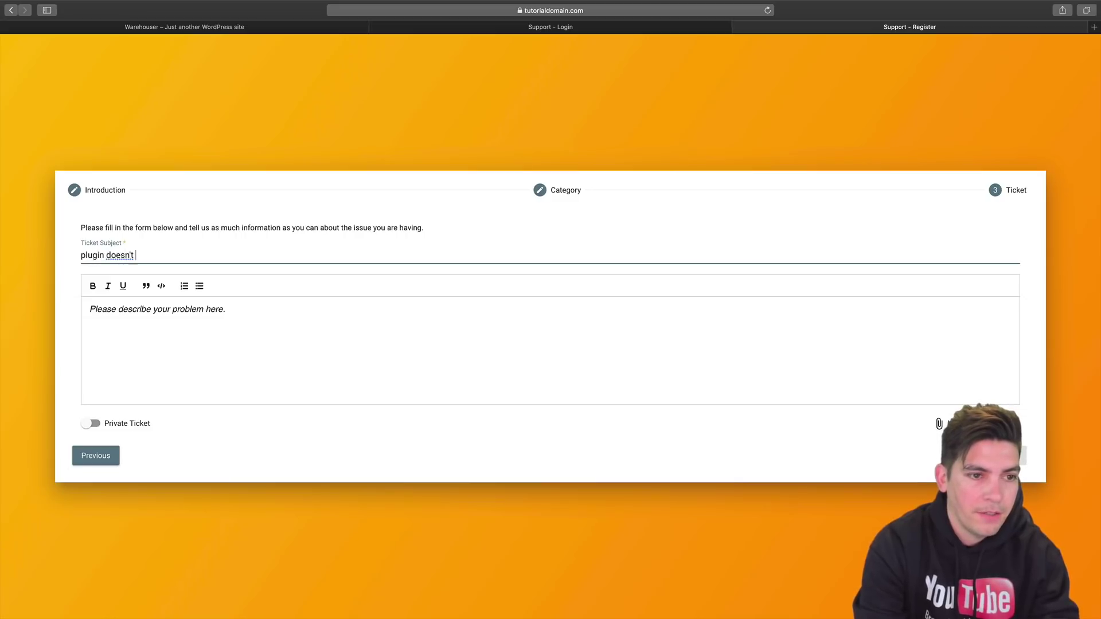
pyautogui.write('work well!')
pyautogui.click(89, 309)
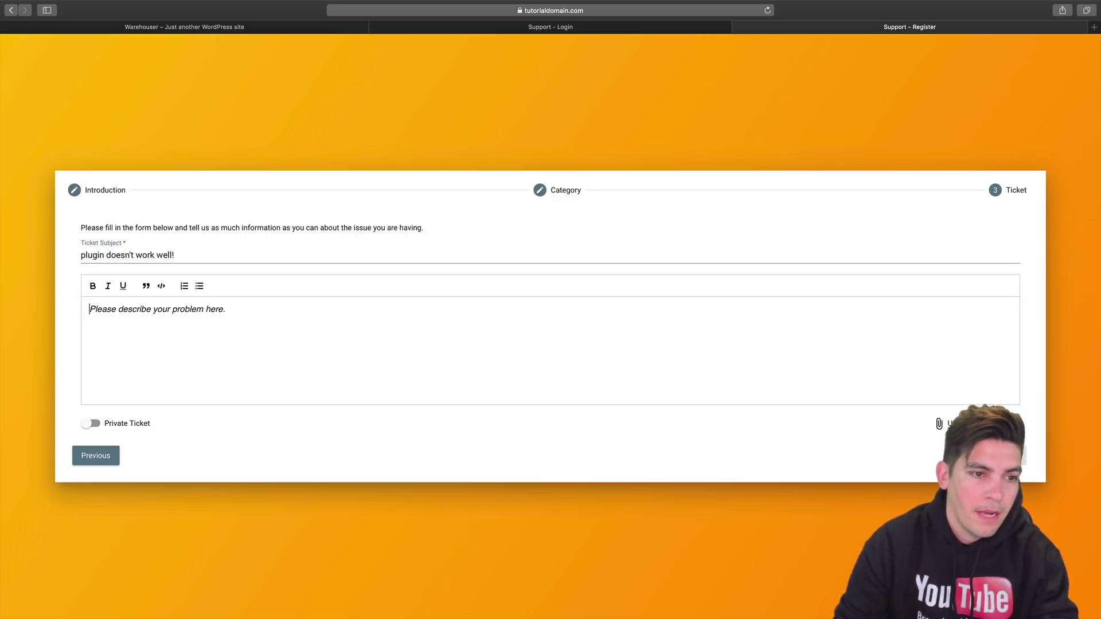
pyautogui.write("it doesn't wo")
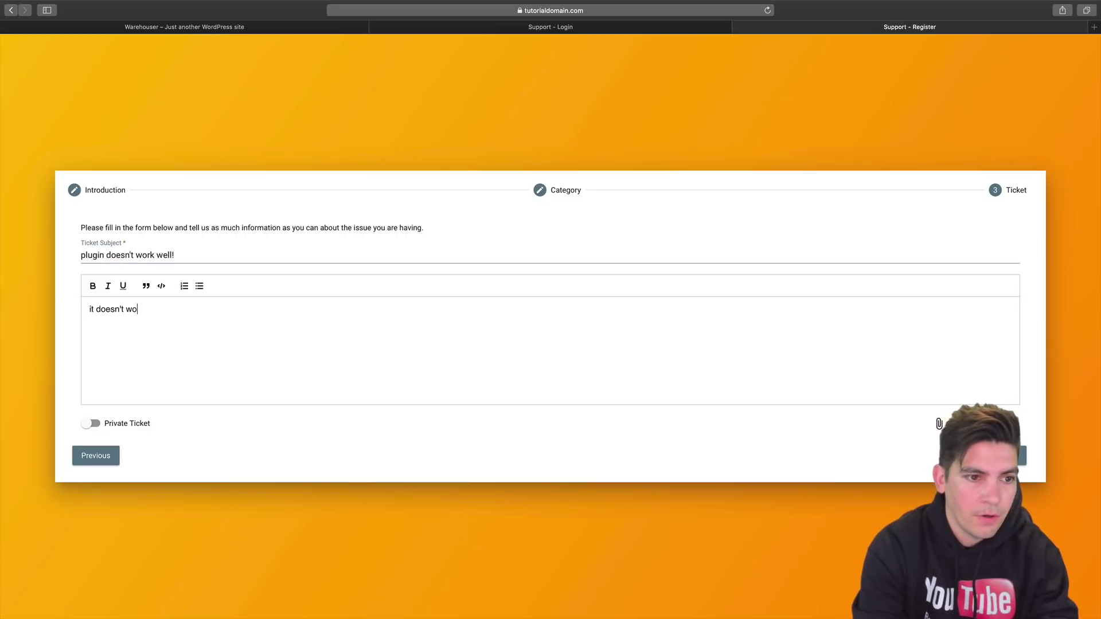
pyautogui.write('rk with ')
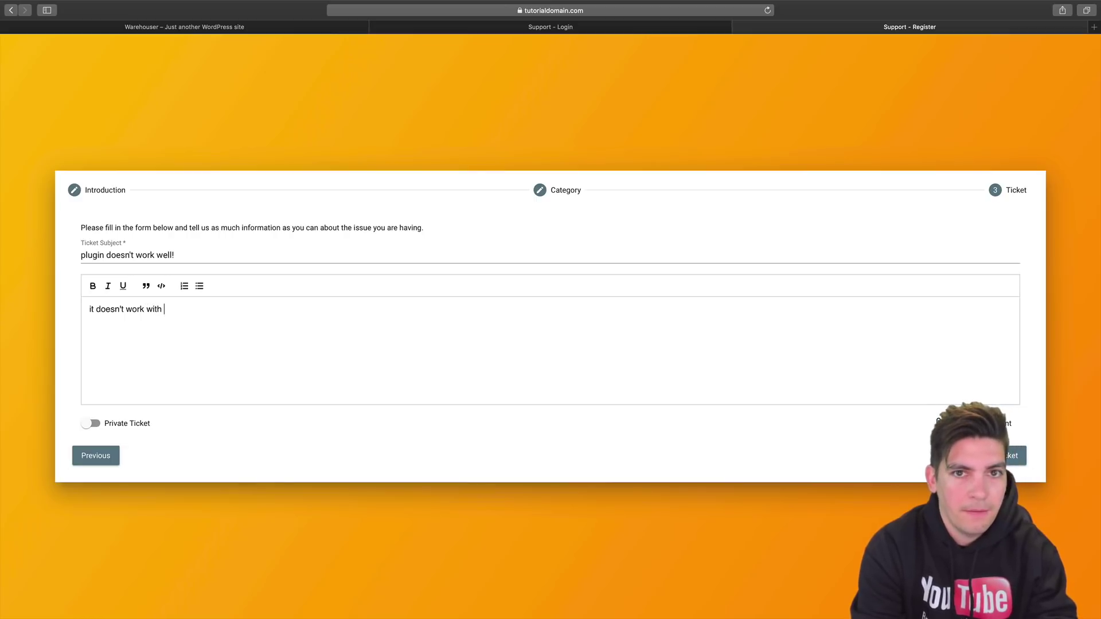
pyautogui.write('archive m')
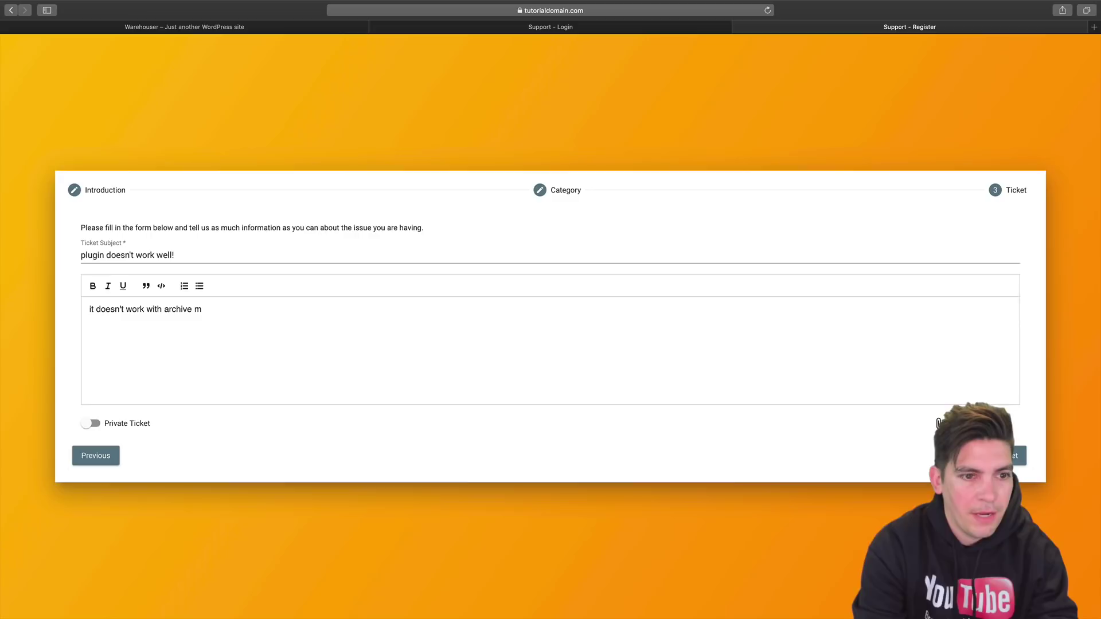
pyautogui.press('BackSpace')
# Finish the description with 'pages' and create ticket #246.
pyautogui.write('pages')
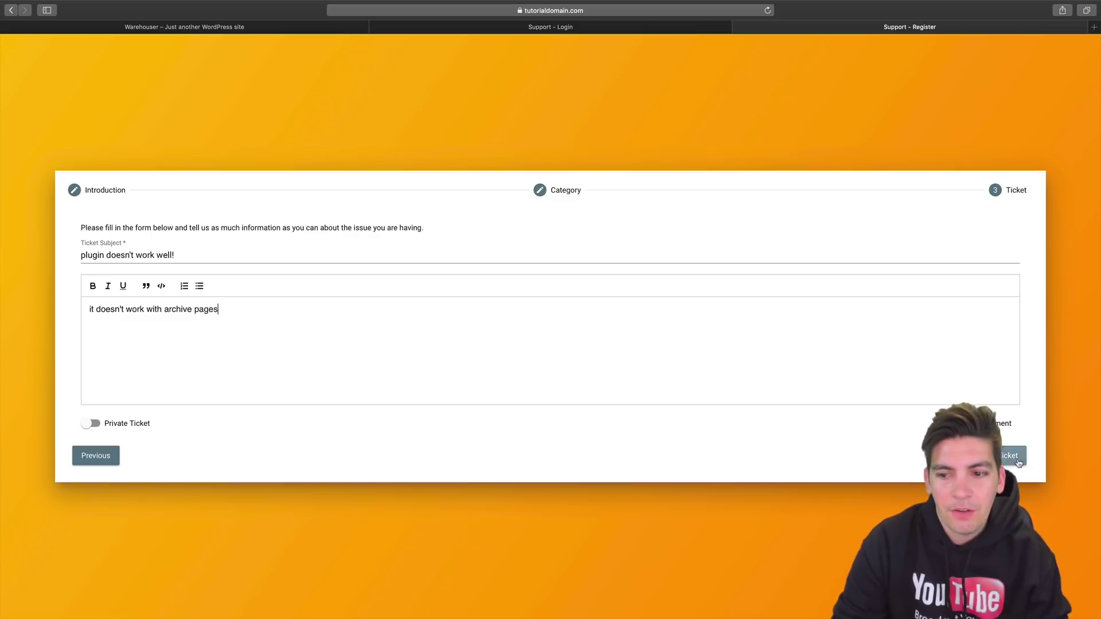
pyautogui.click(1013, 457)
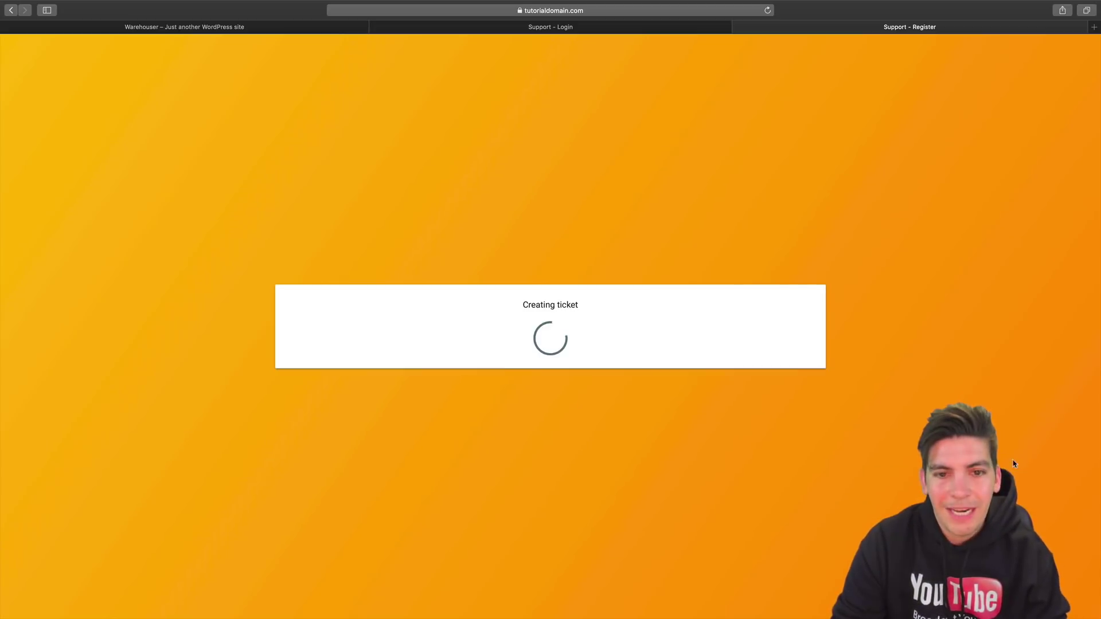
pyautogui.moveTo(276, 107)
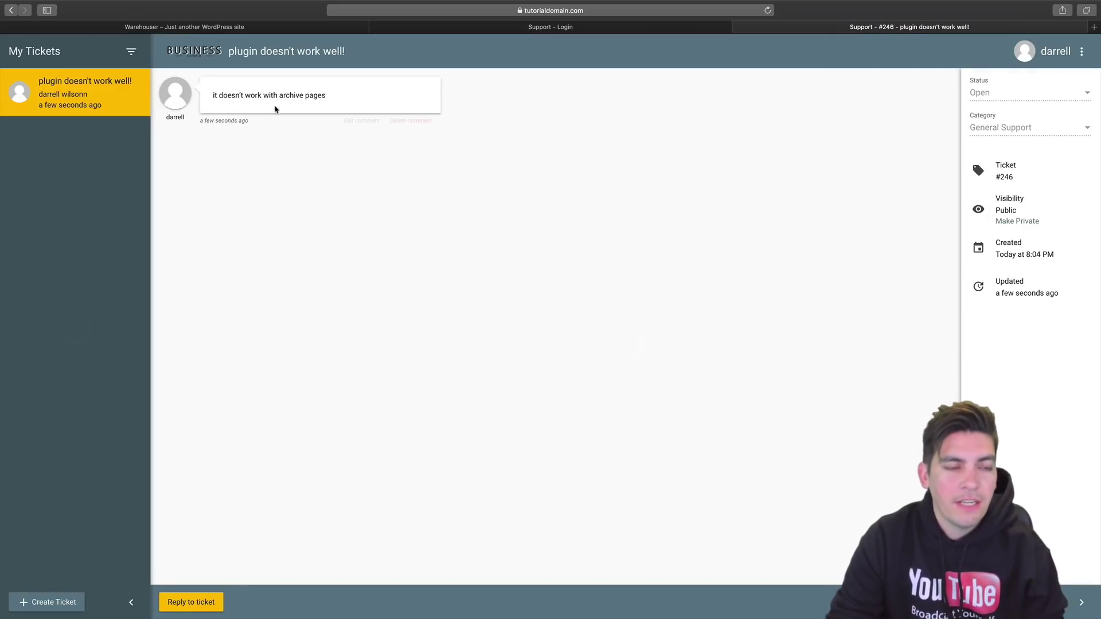
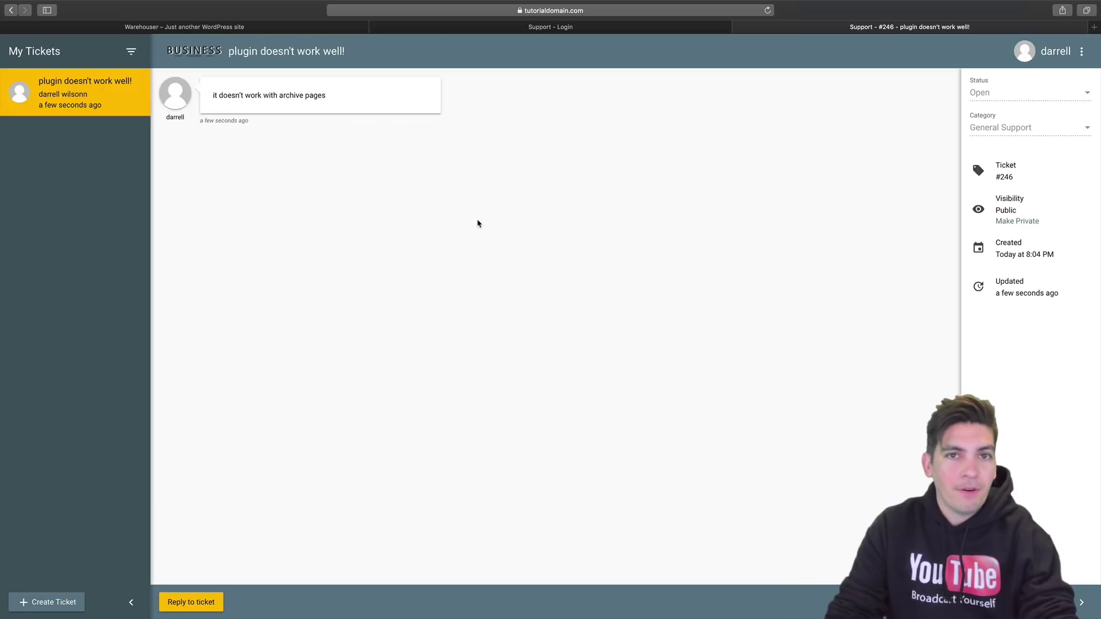
# Switch to Chrome, where FAST Support's 'Create a new ticket' page is open.
pyautogui.press('super+Tab')
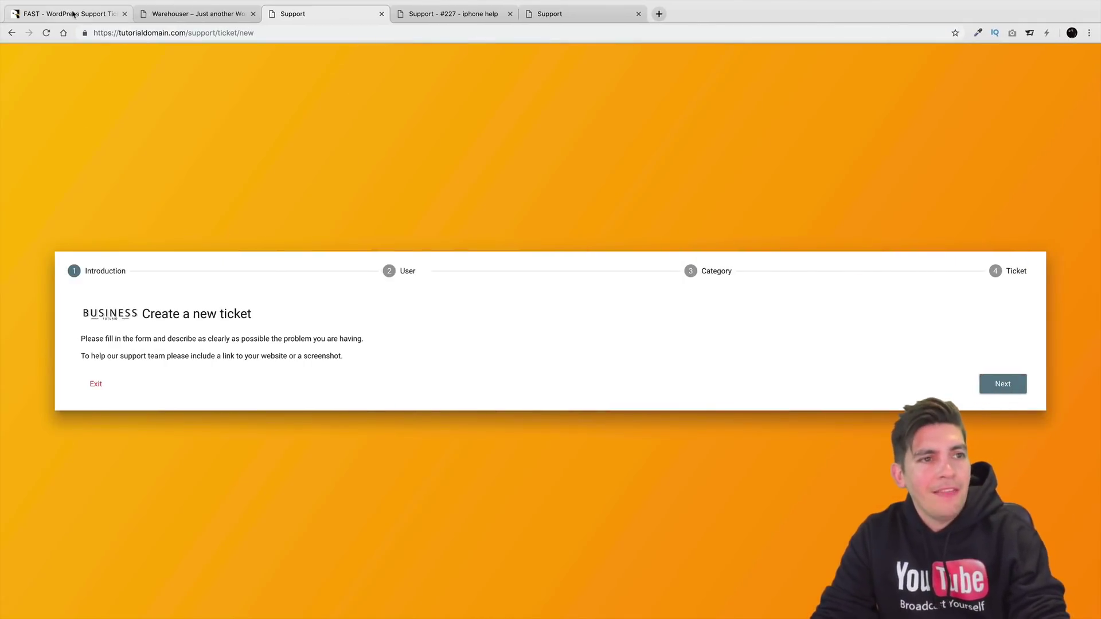
# Show the plugin's CodeCanyon item page with its $39 Regular License and scroll through the listing.
pyautogui.click(73, 14)
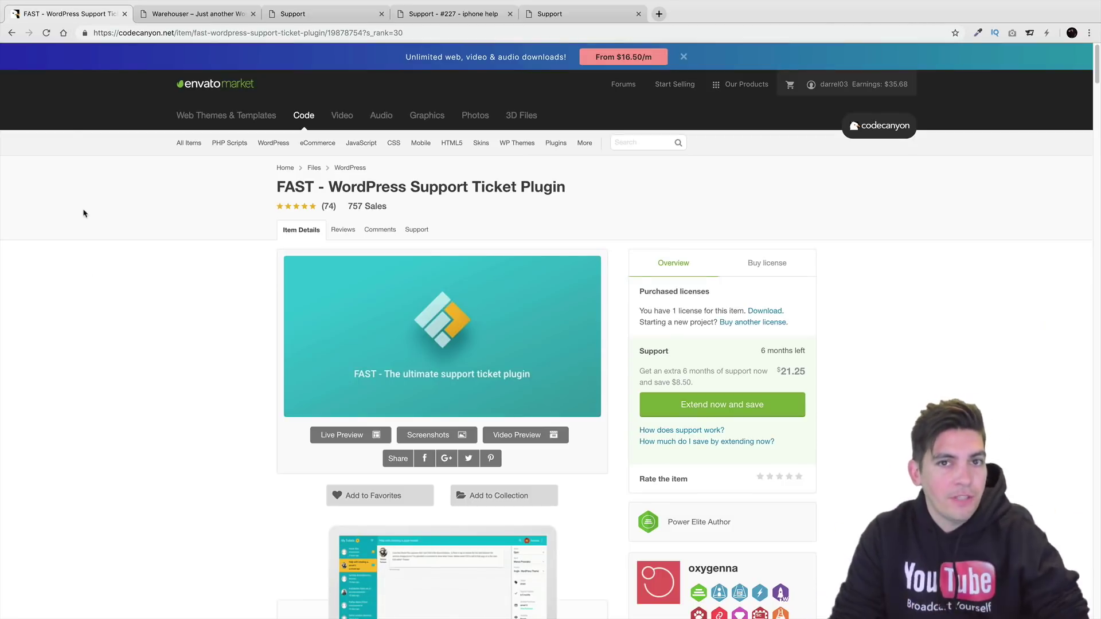
pyautogui.click(755, 265)
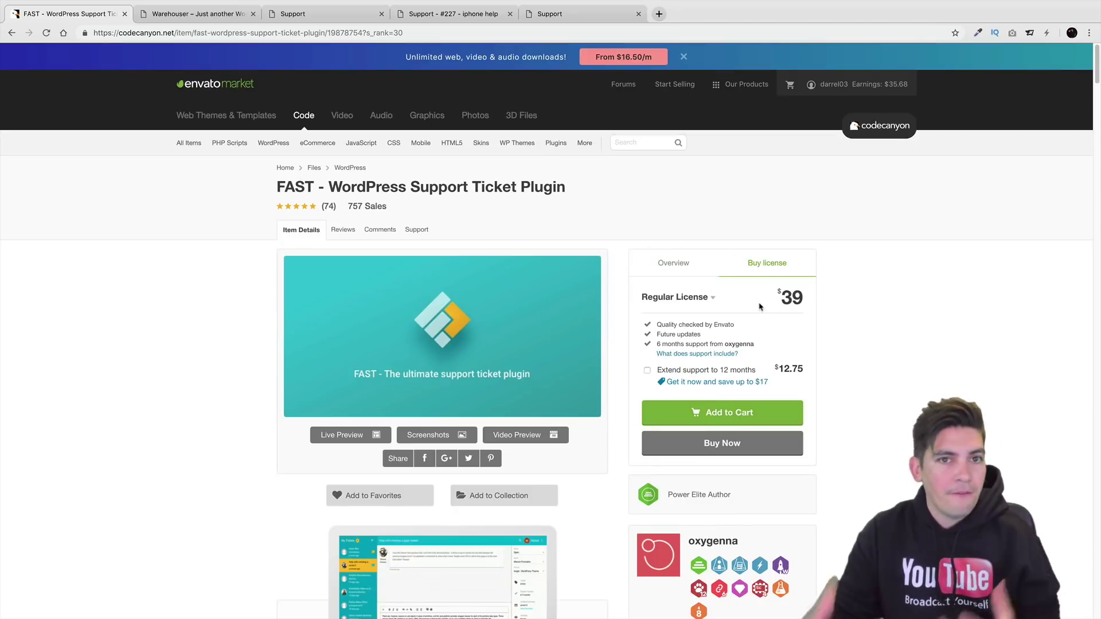
pyautogui.scroll(-5, 574, 296)
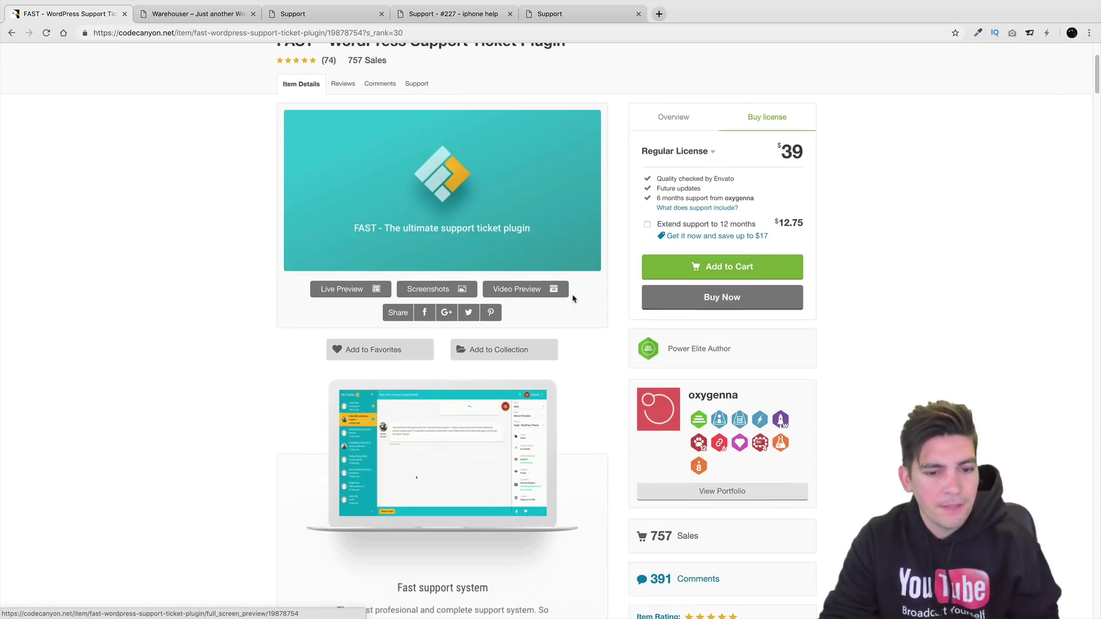
pyautogui.scroll(-7, 572, 292)
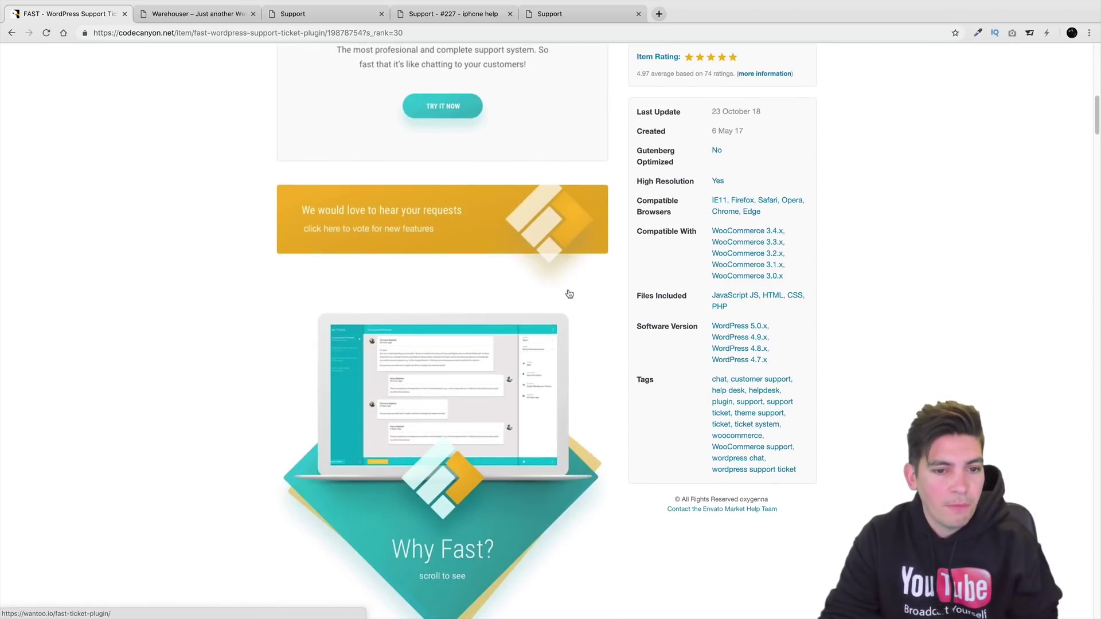
pyautogui.scroll(-4, 566, 295)
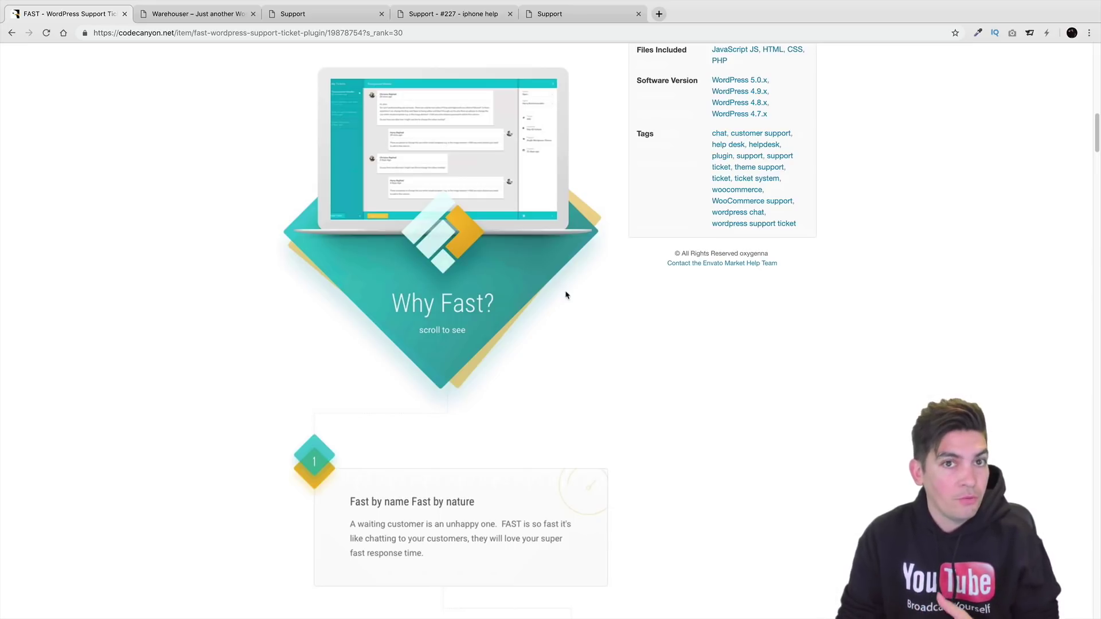
pyautogui.scroll(15, 570, 295)
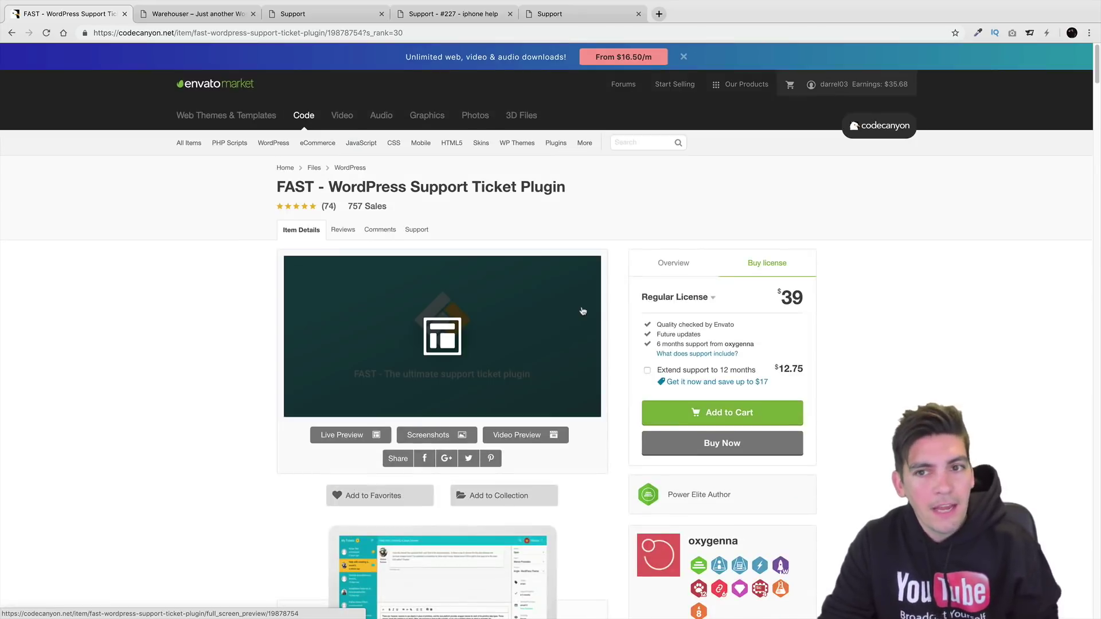
pyautogui.scroll(-1, 640, 307)
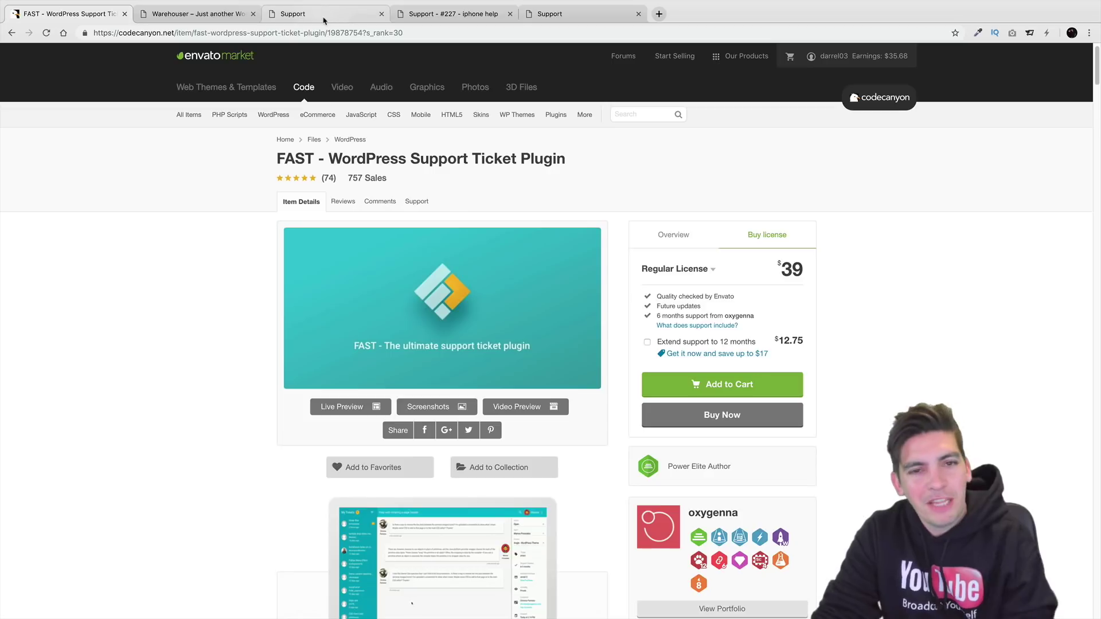
# Go to the Warehouser admin dashboard and open the FAST Support plugin options.
pyautogui.click(198, 14)
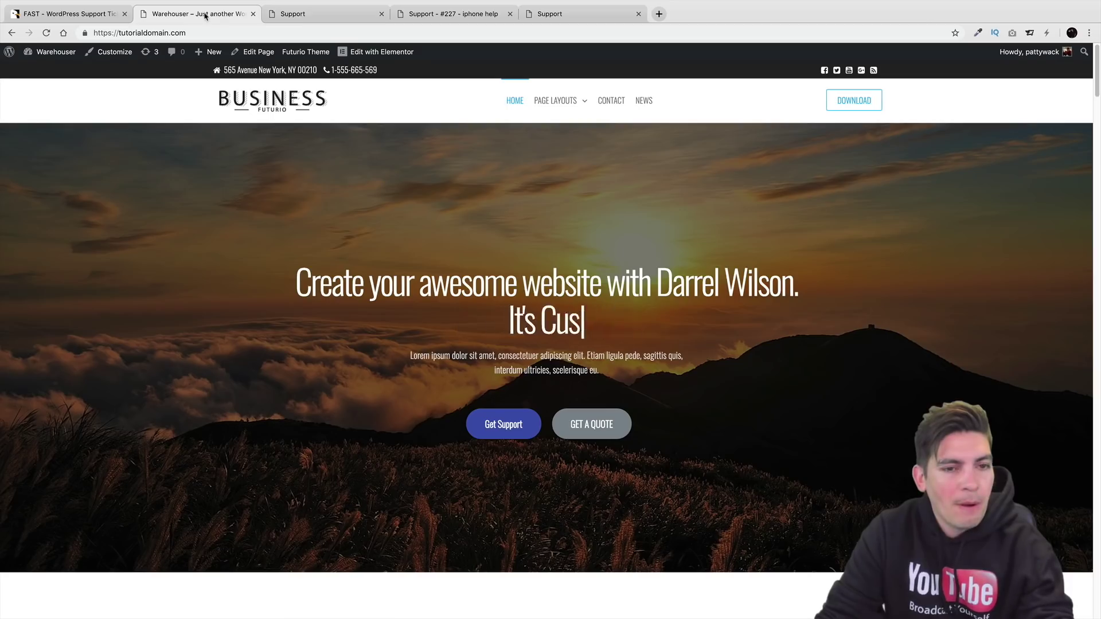
pyautogui.click(48, 71)
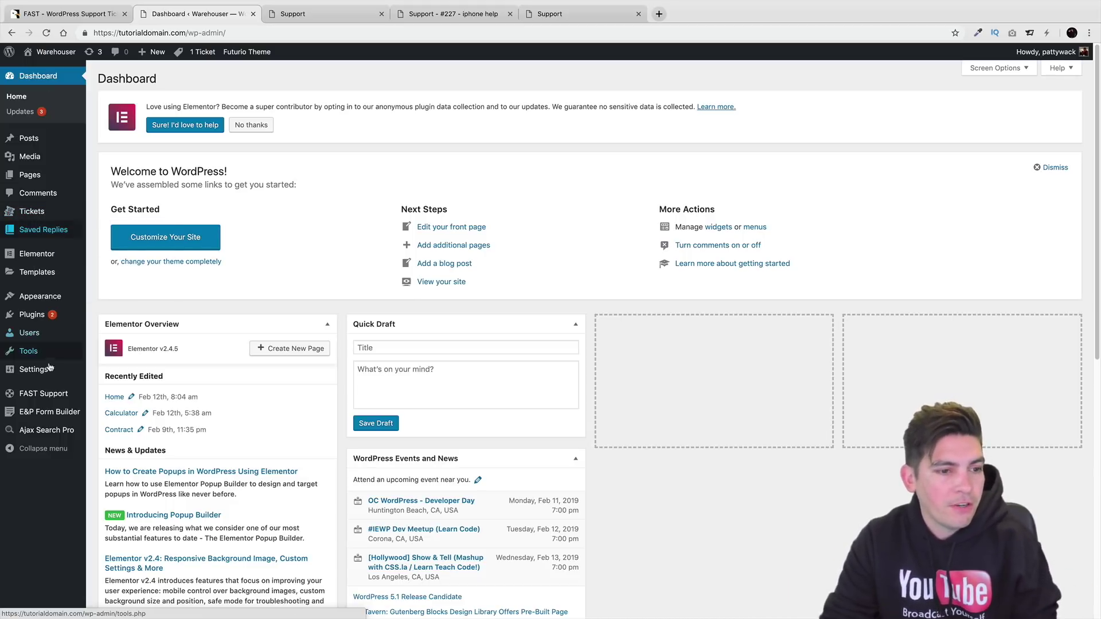
pyautogui.moveTo(60, 393)
pyautogui.click(104, 382)
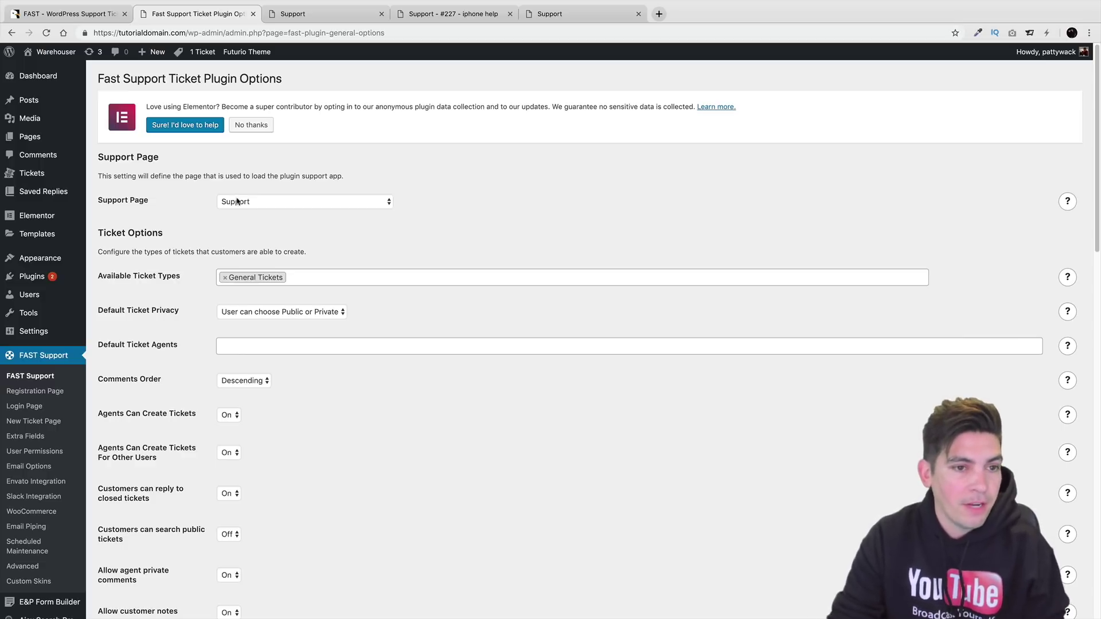
pyautogui.click(237, 201)
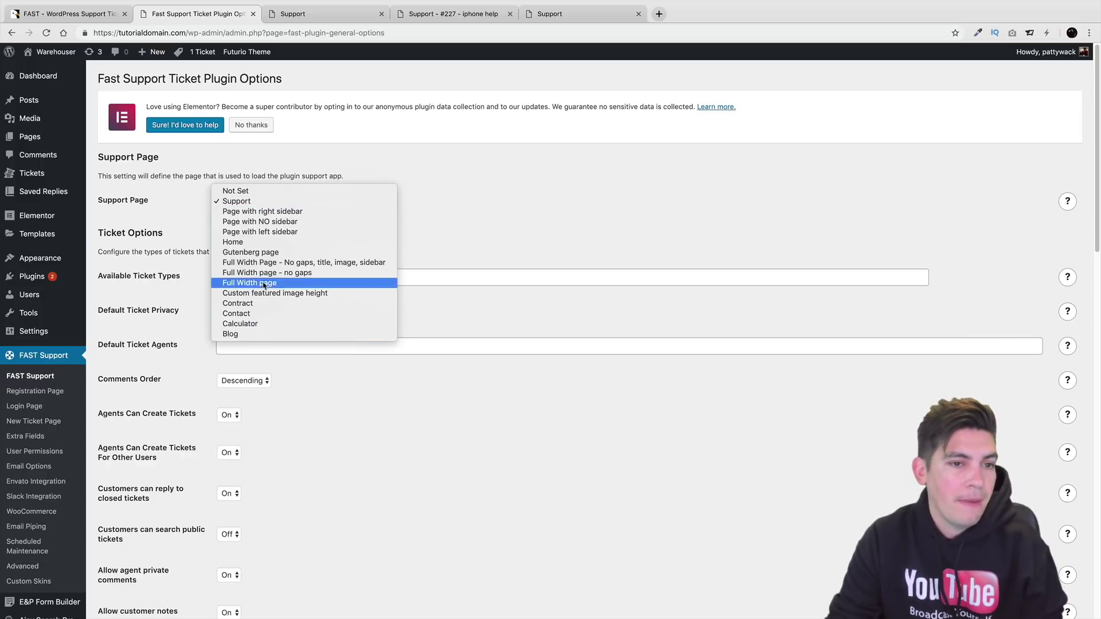
pyautogui.click(244, 201)
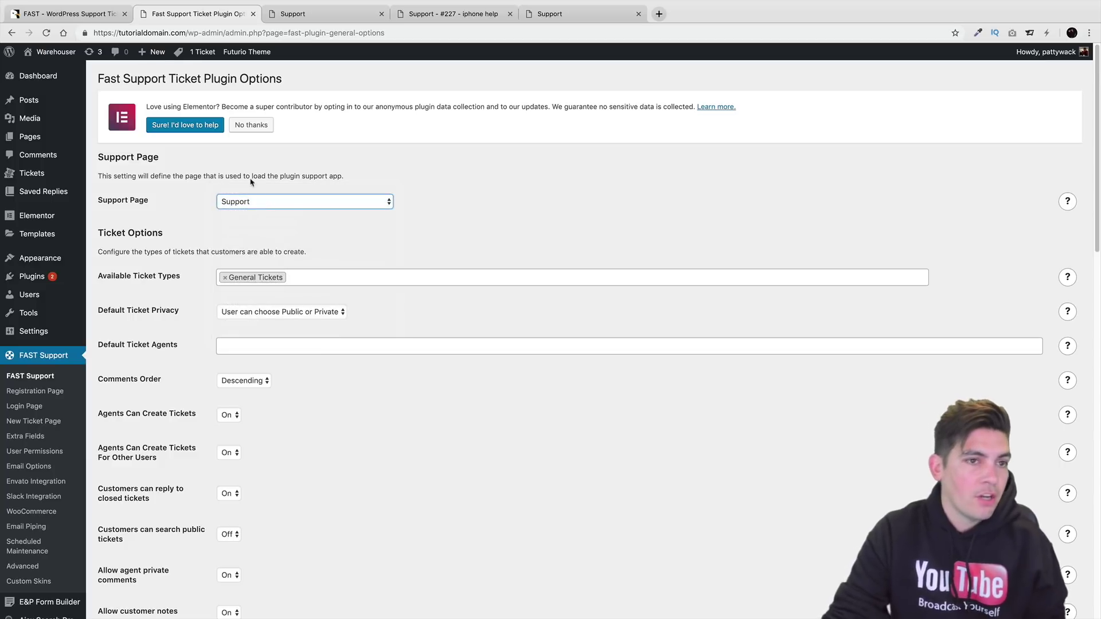
pyautogui.moveTo(152, 52)
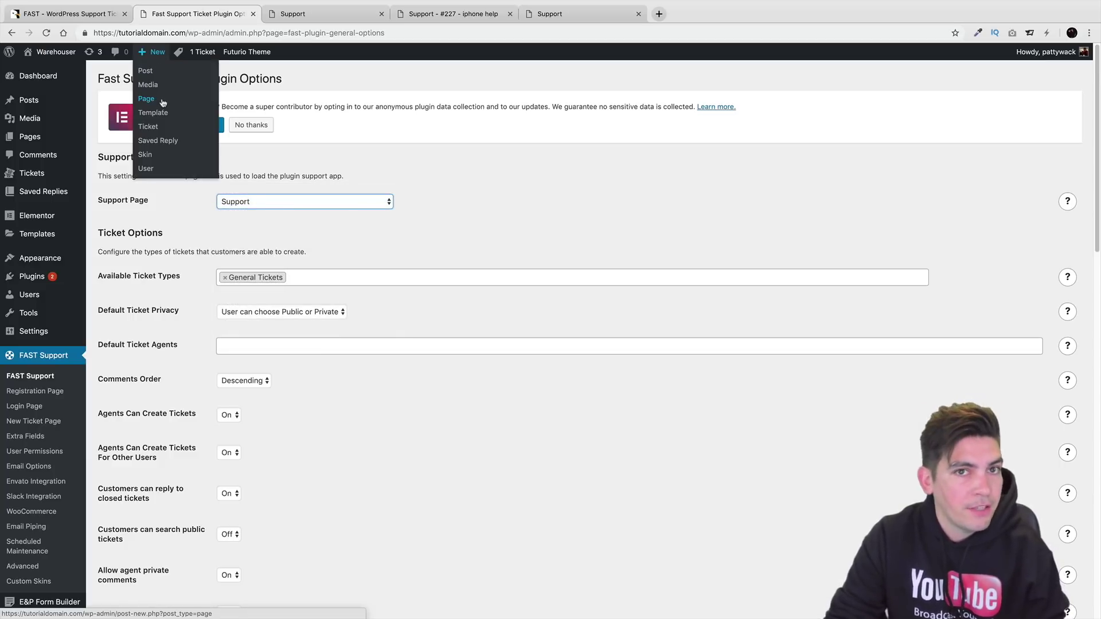
pyautogui.click(292, 206)
pyautogui.click(292, 204)
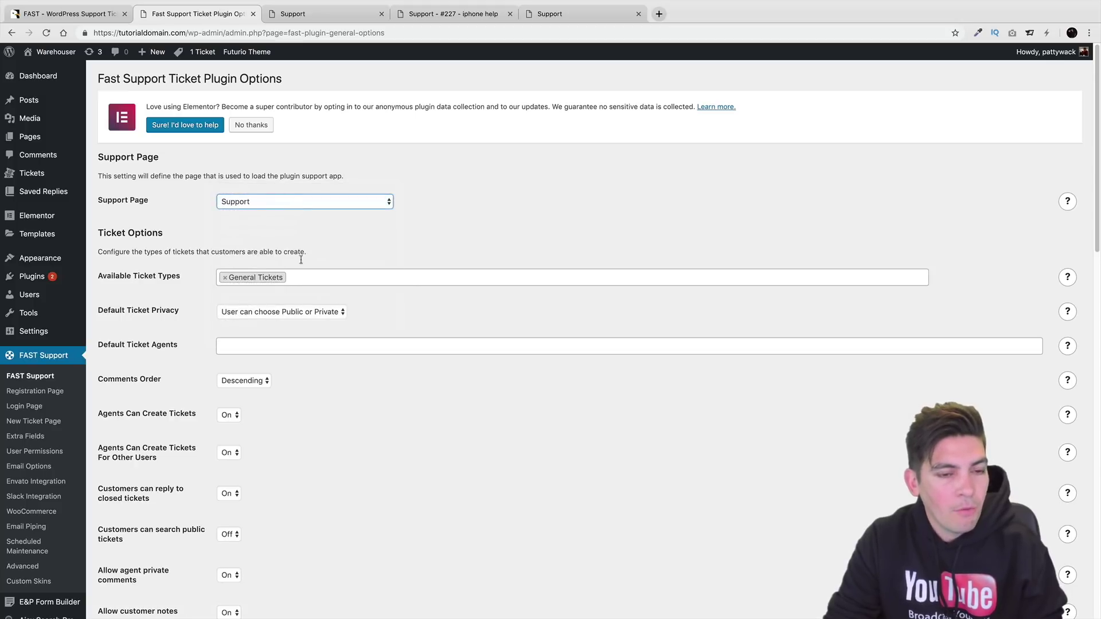
pyautogui.click(351, 18)
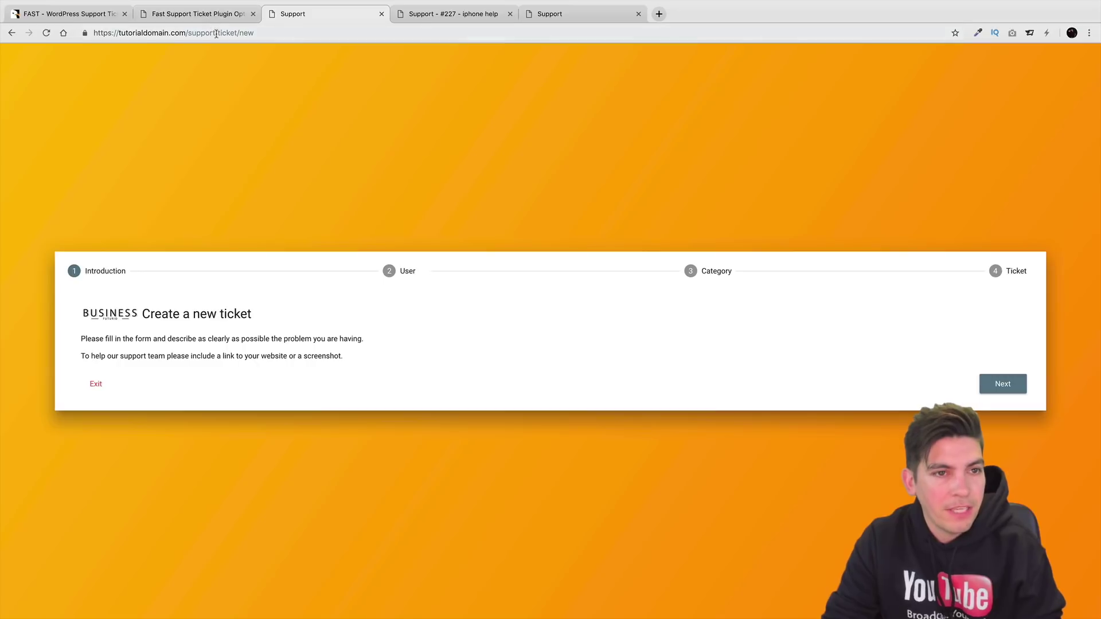
pyautogui.moveTo(215, 32); pyautogui.dragTo(421, 67)
pyautogui.press('BackSpace')
pyautogui.press('Return')
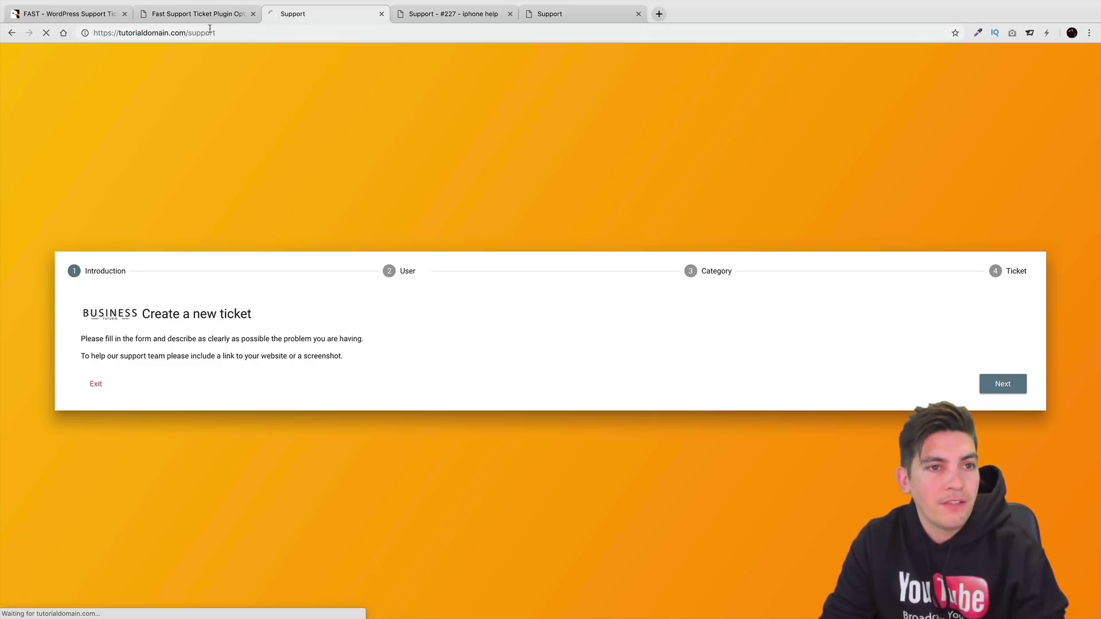
pyautogui.click(202, 16)
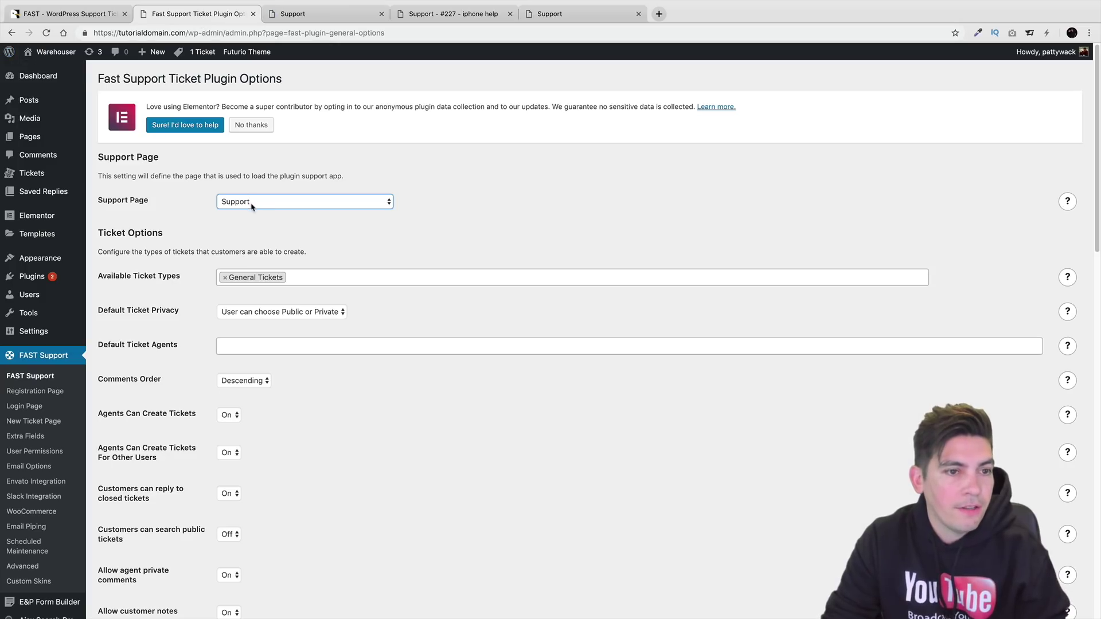
pyautogui.click(298, 16)
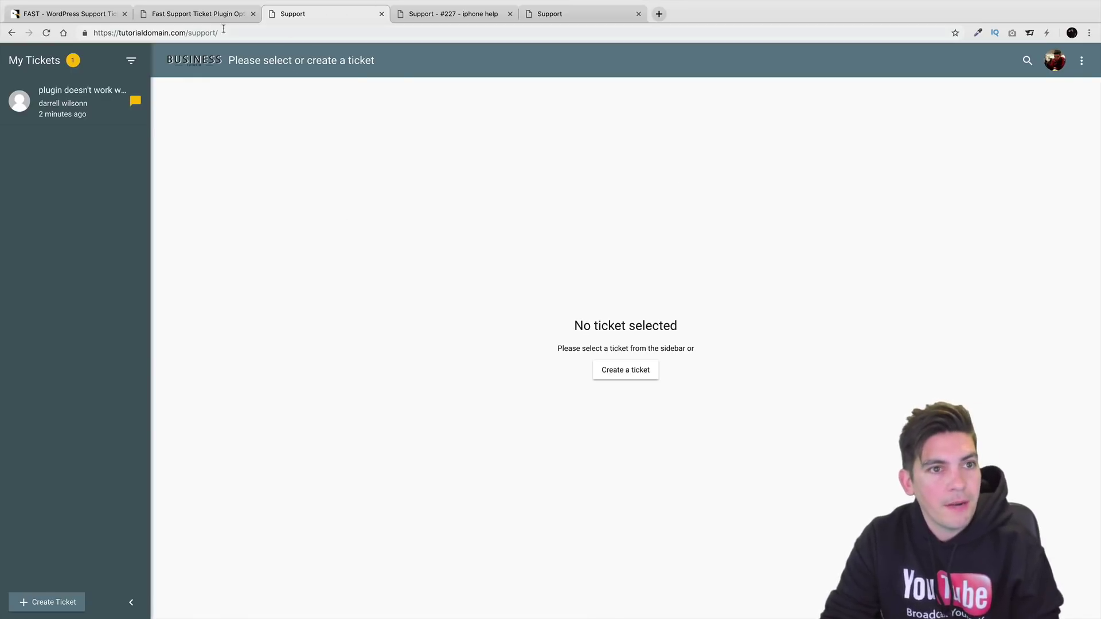
pyautogui.click(213, 16)
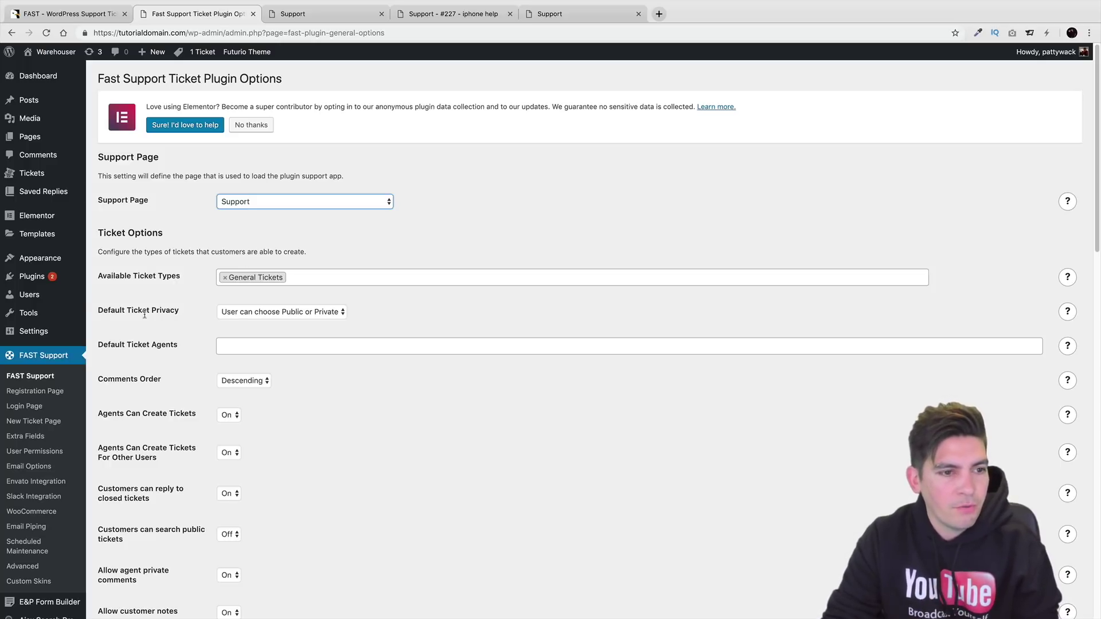
pyautogui.moveTo(52, 296)
pyautogui.scroll(-3, 52, 296)
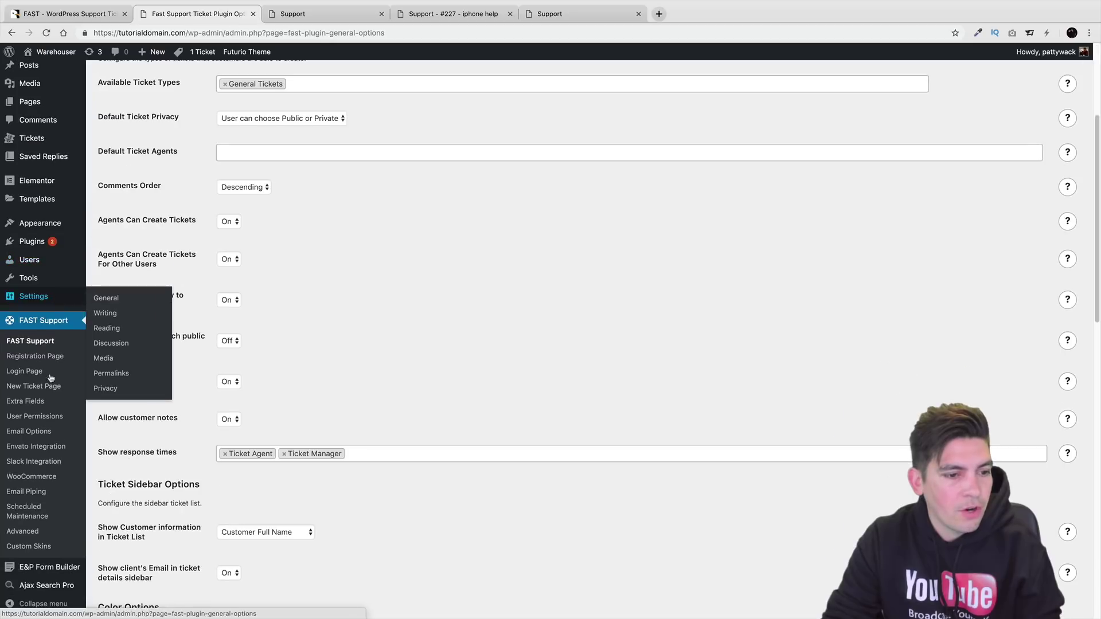
# Allow anyone to register, default new users to Ticket Customer, and save General Settings.
pyautogui.click(101, 297)
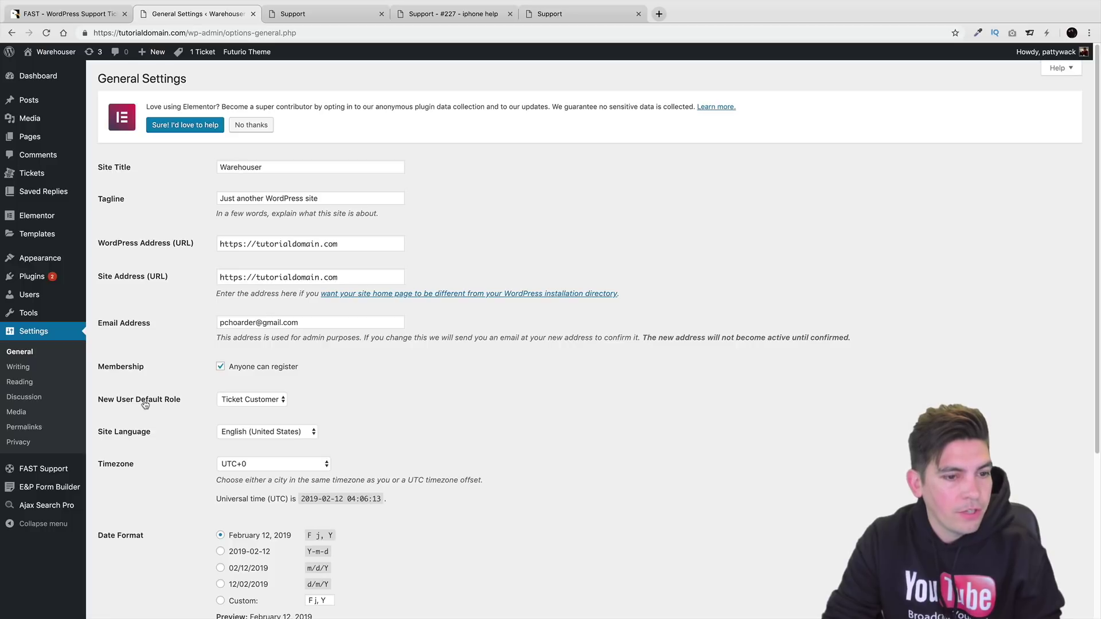
pyautogui.click(242, 406)
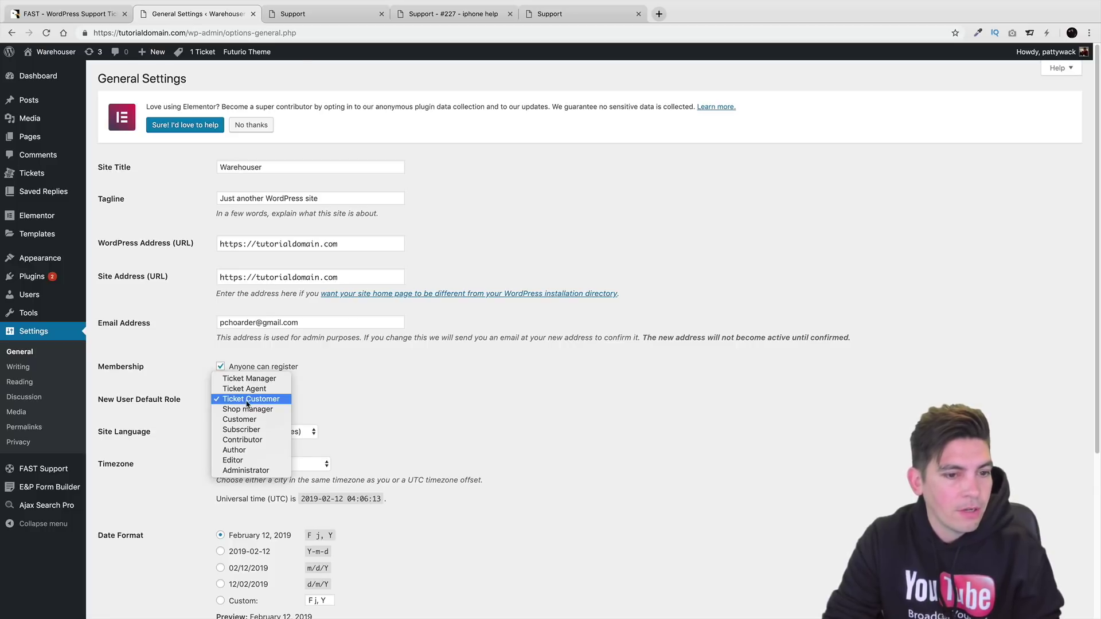
pyautogui.click(247, 402)
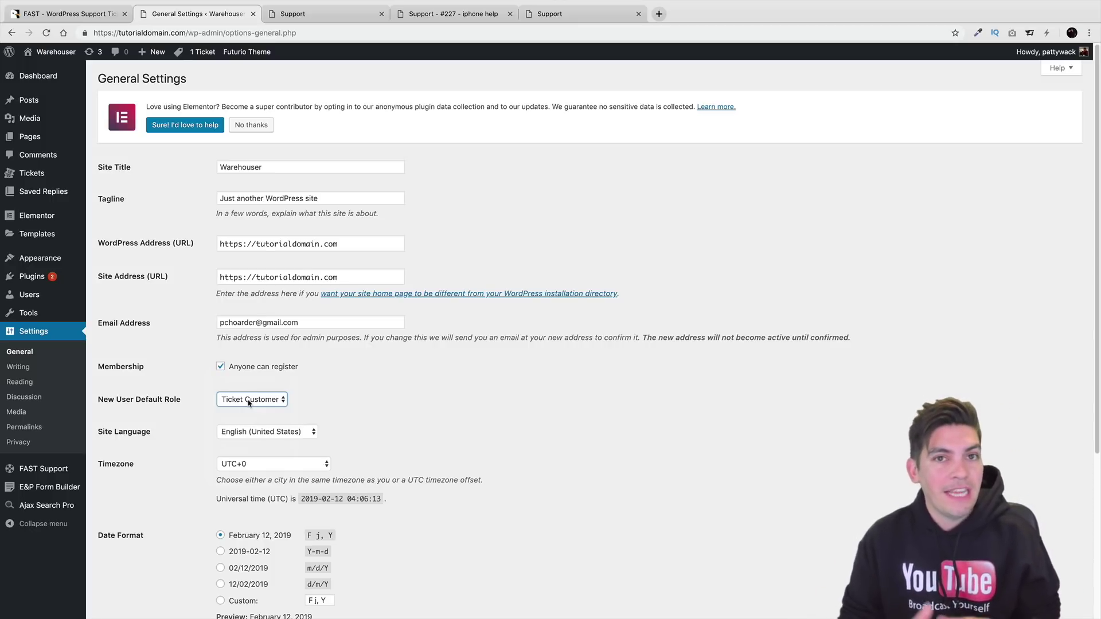
pyautogui.scroll(-1, 242, 298)
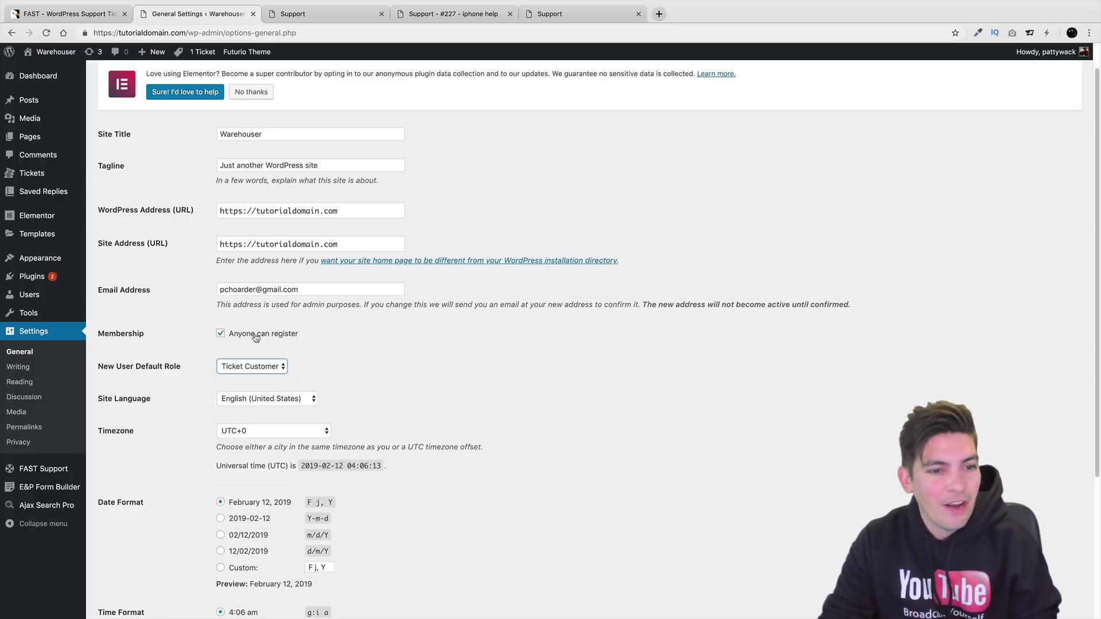
pyautogui.scroll(-6, 281, 343)
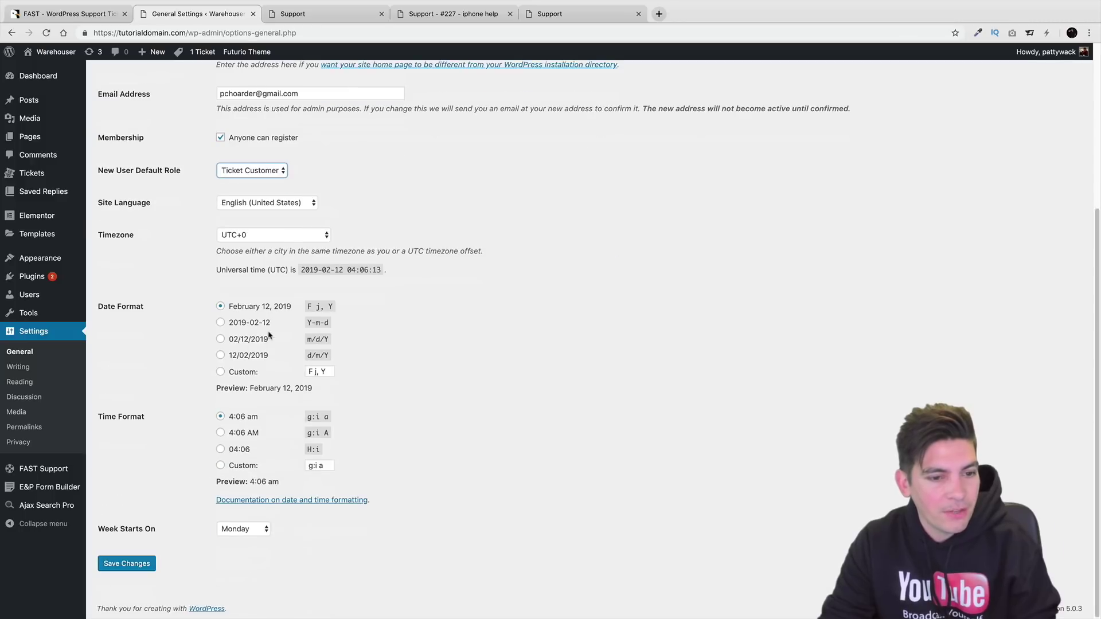
pyautogui.click(143, 560)
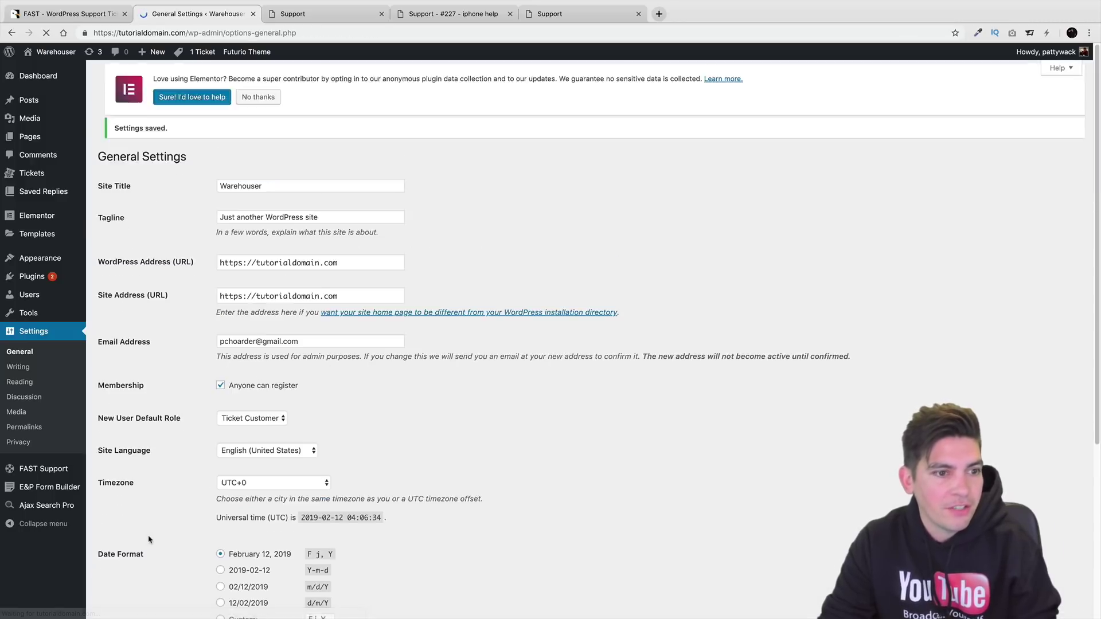
# Open FAST Support options and review Available Ticket Types and Default Ticket Privacy, leaving them unchanged.
pyautogui.moveTo(67, 476)
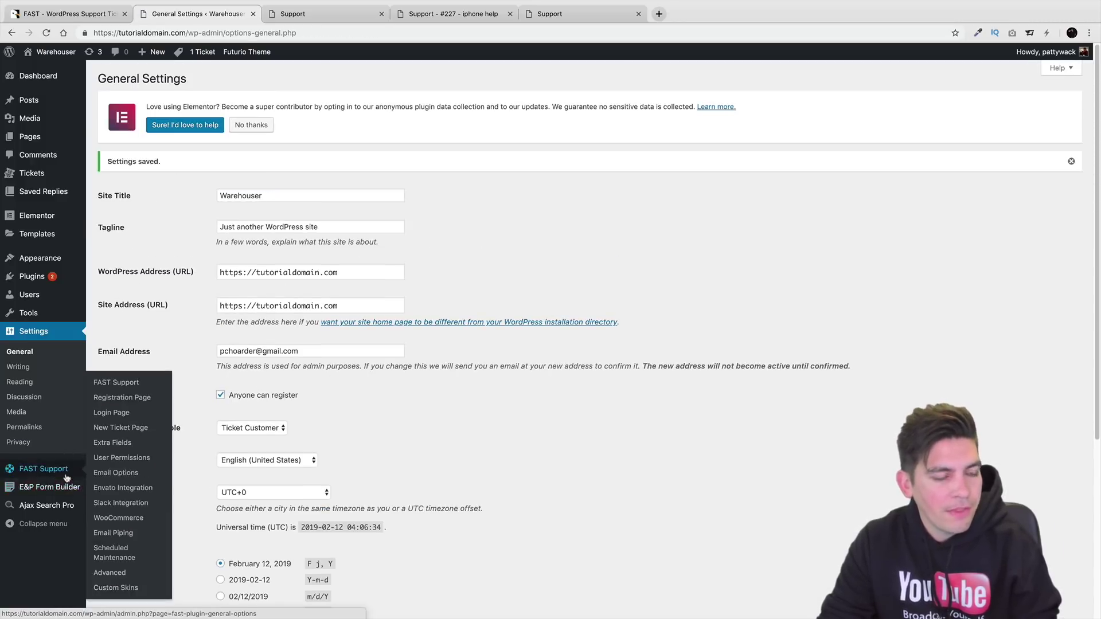
pyautogui.click(118, 383)
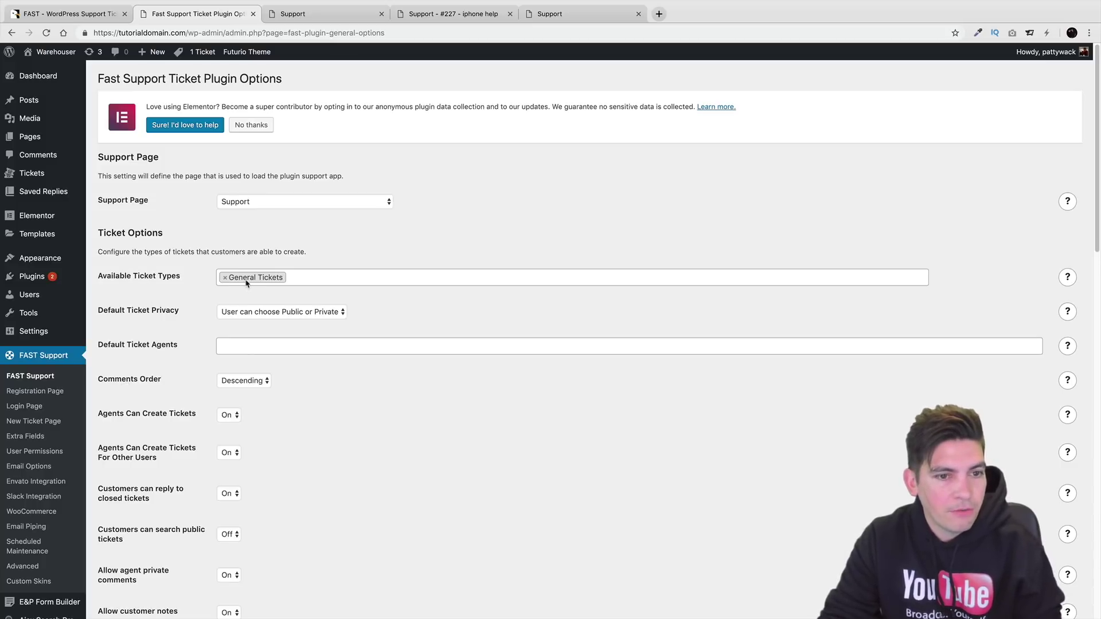
pyautogui.click(307, 272)
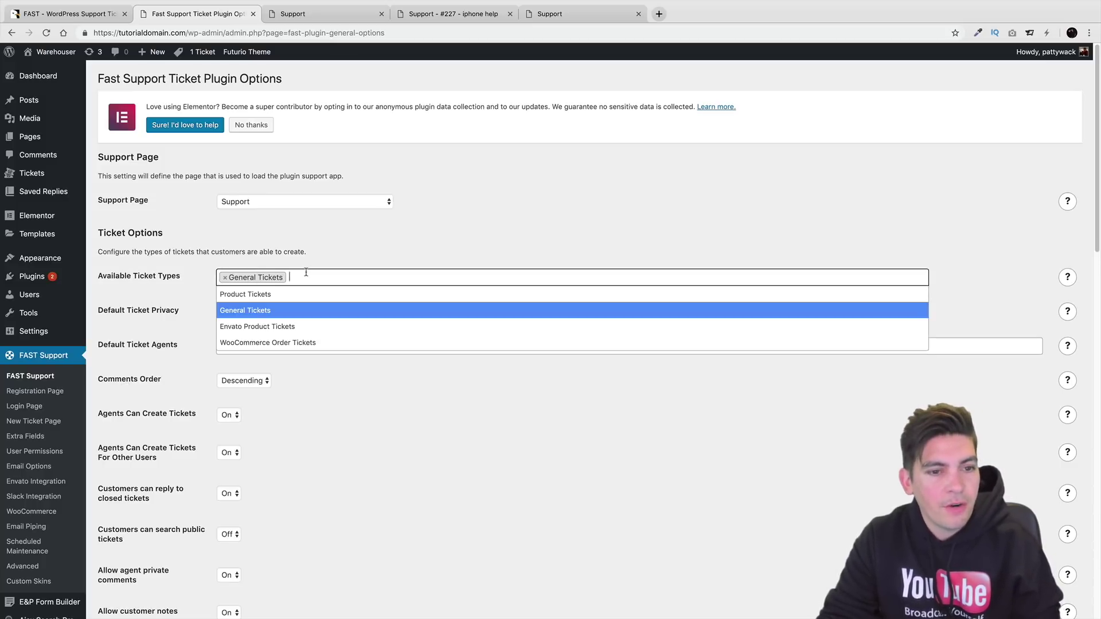
pyautogui.click(341, 382)
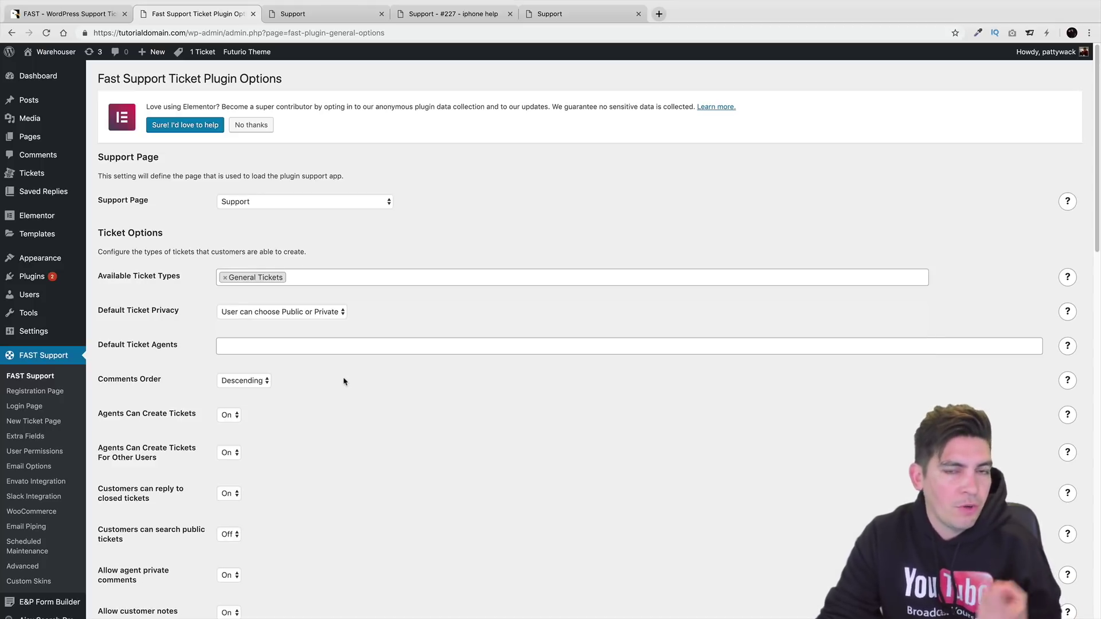
pyautogui.click(248, 312)
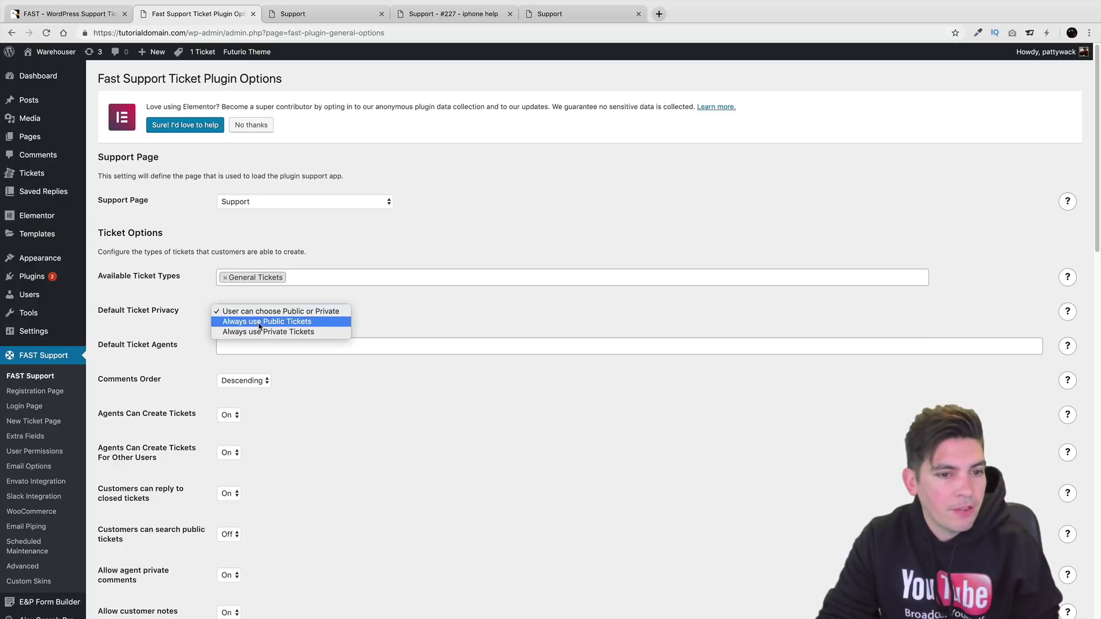
pyautogui.click(310, 314)
# Scroll through the remaining options and briefly check open ticket #227 in the support app.
pyautogui.scroll(-1, 250, 383)
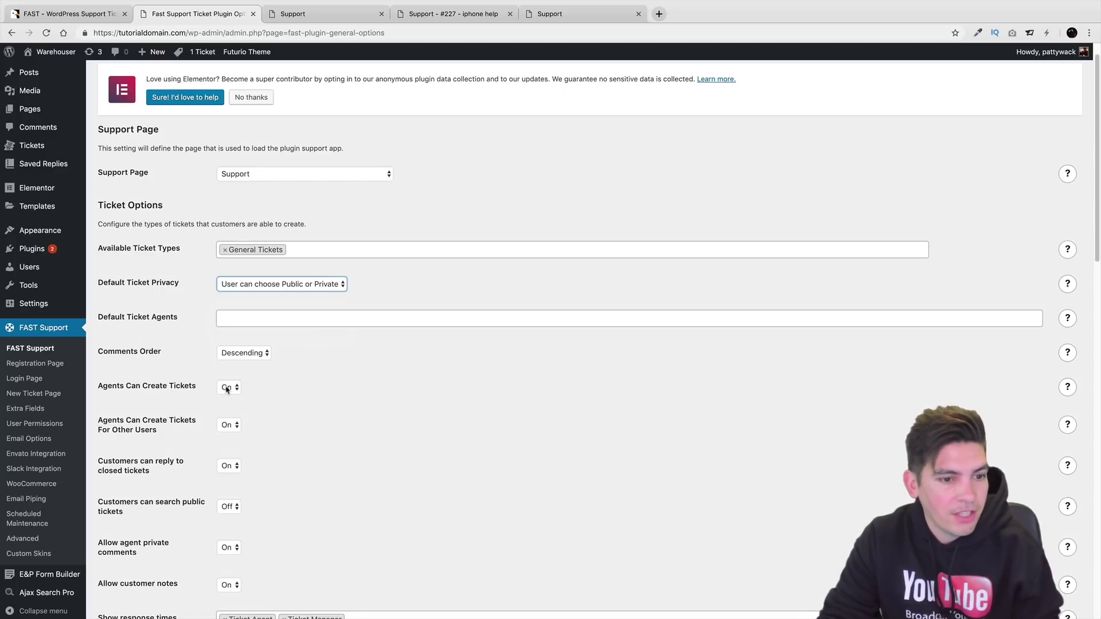
pyautogui.scroll(-2, 227, 390)
pyautogui.scroll(-7, 279, 425)
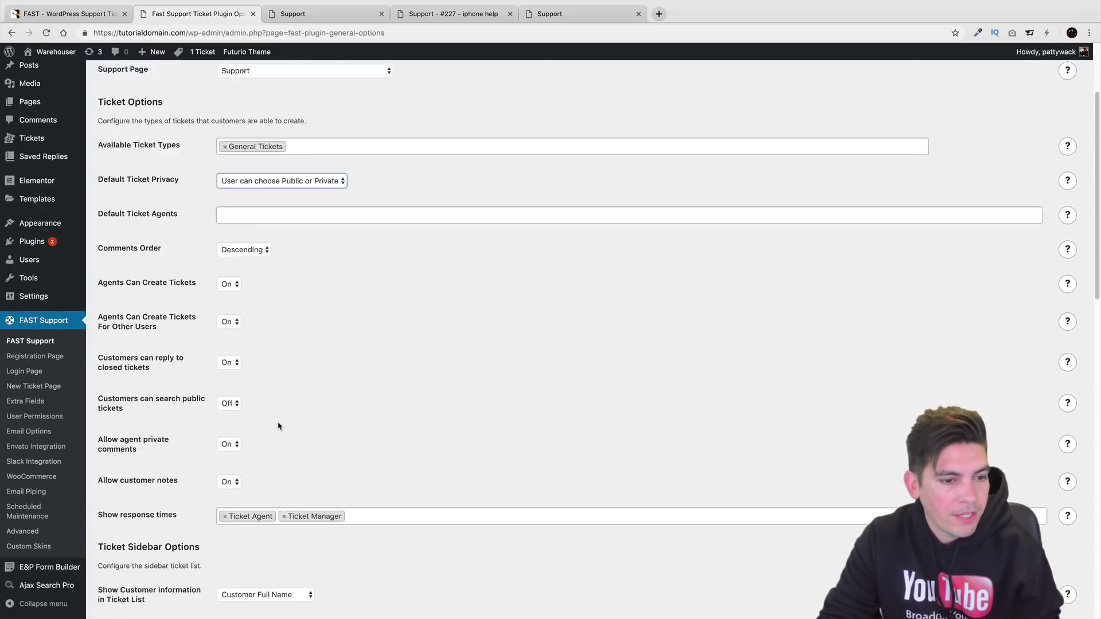
pyautogui.scroll(-3, 275, 418)
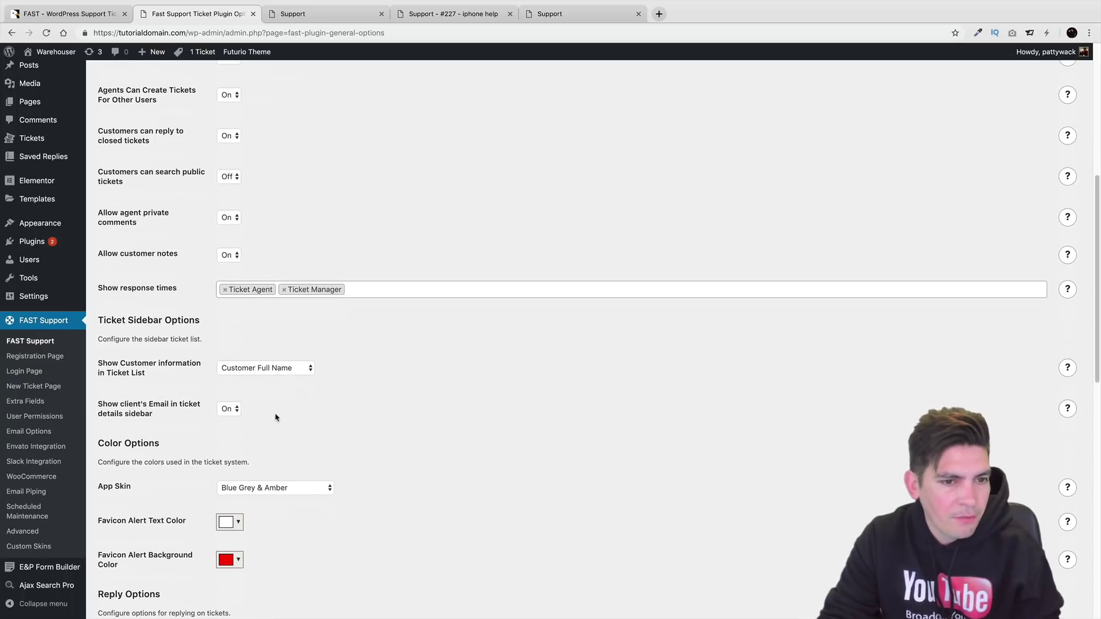
pyautogui.scroll(-6, 276, 417)
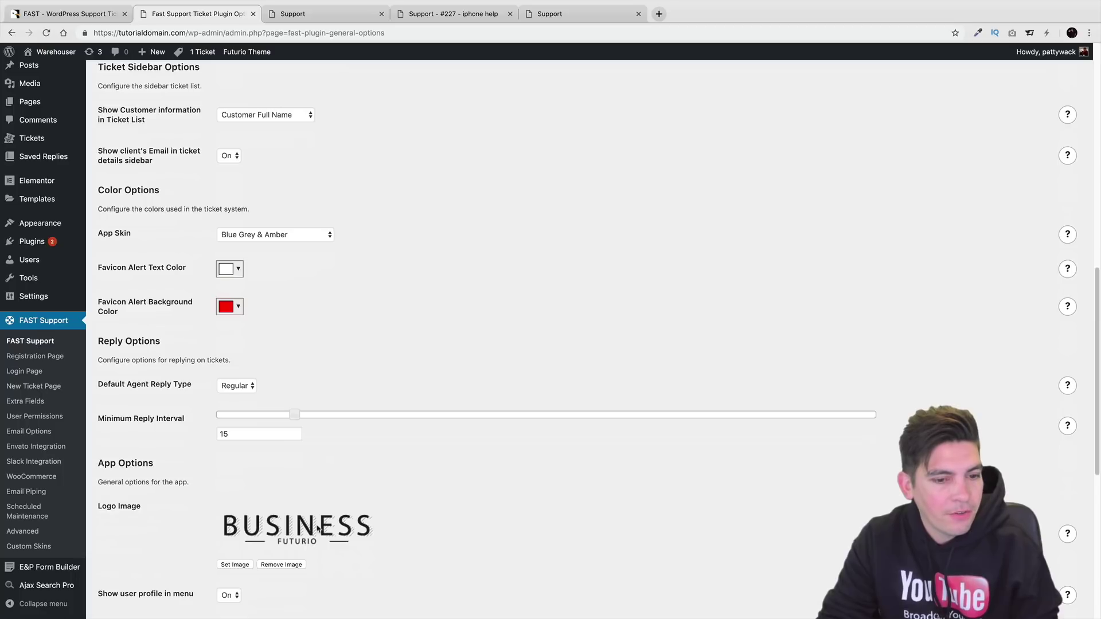
pyautogui.click(313, 16)
pyautogui.click(431, 13)
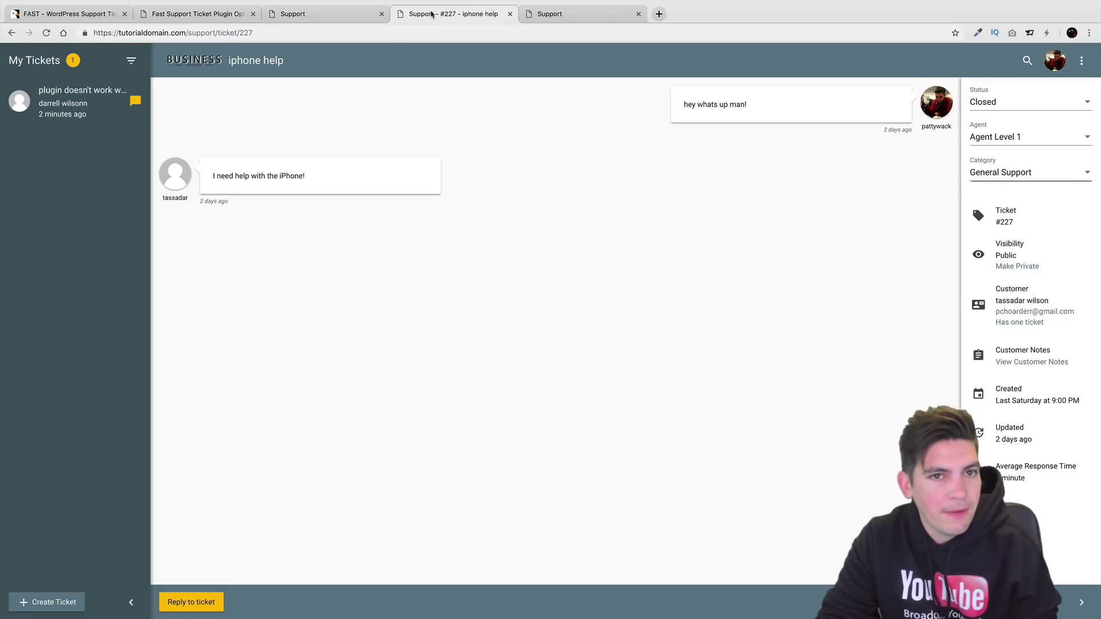
pyautogui.click(332, 16)
pyautogui.click(202, 14)
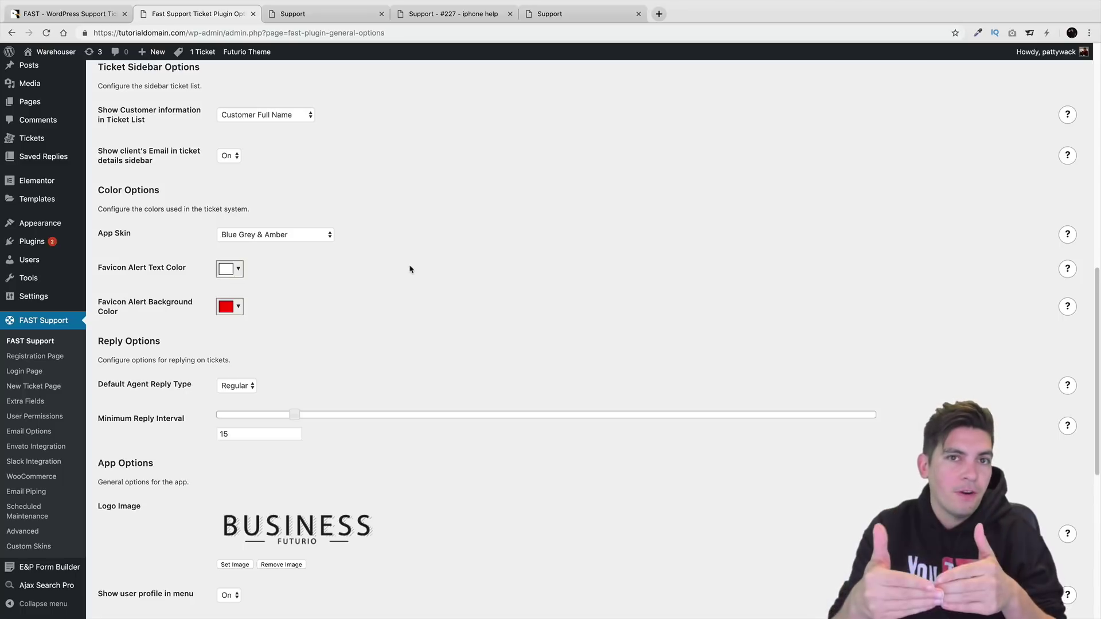
# Scroll to the bottom of the plugin options and open FAST Support's Registration Page settings.
pyautogui.scroll(-3, 408, 274)
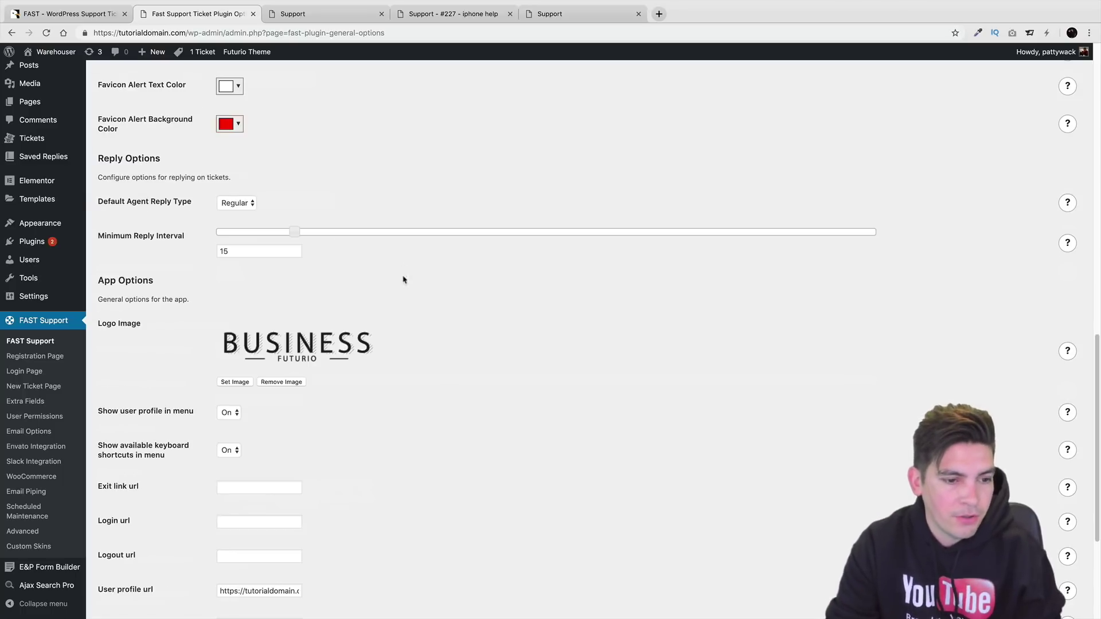
pyautogui.scroll(-3, 295, 313)
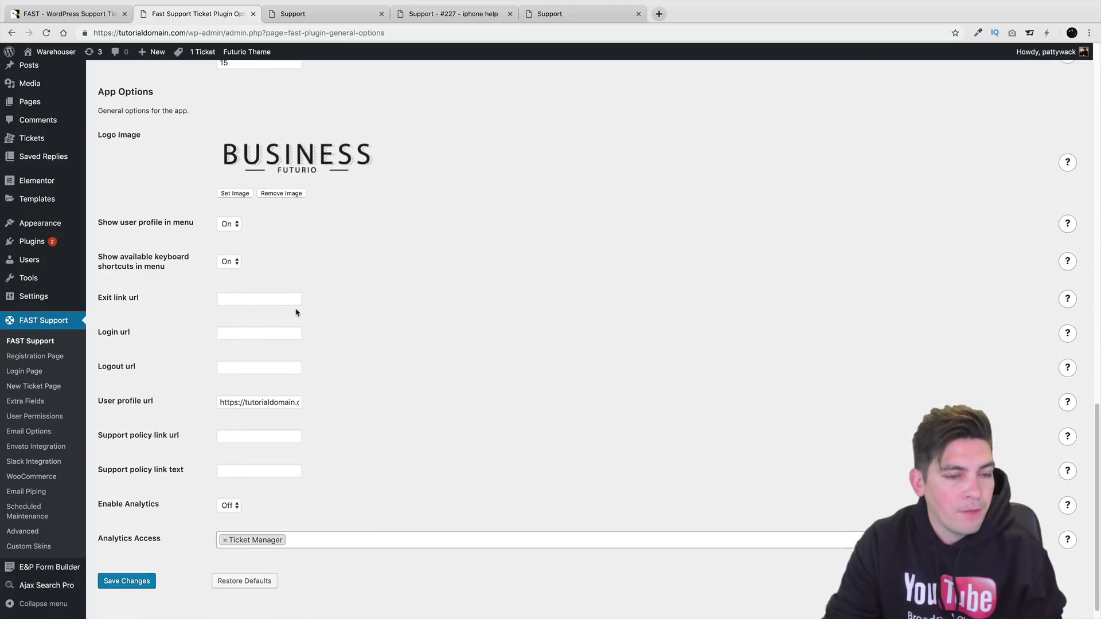
pyautogui.scroll(-1, 268, 275)
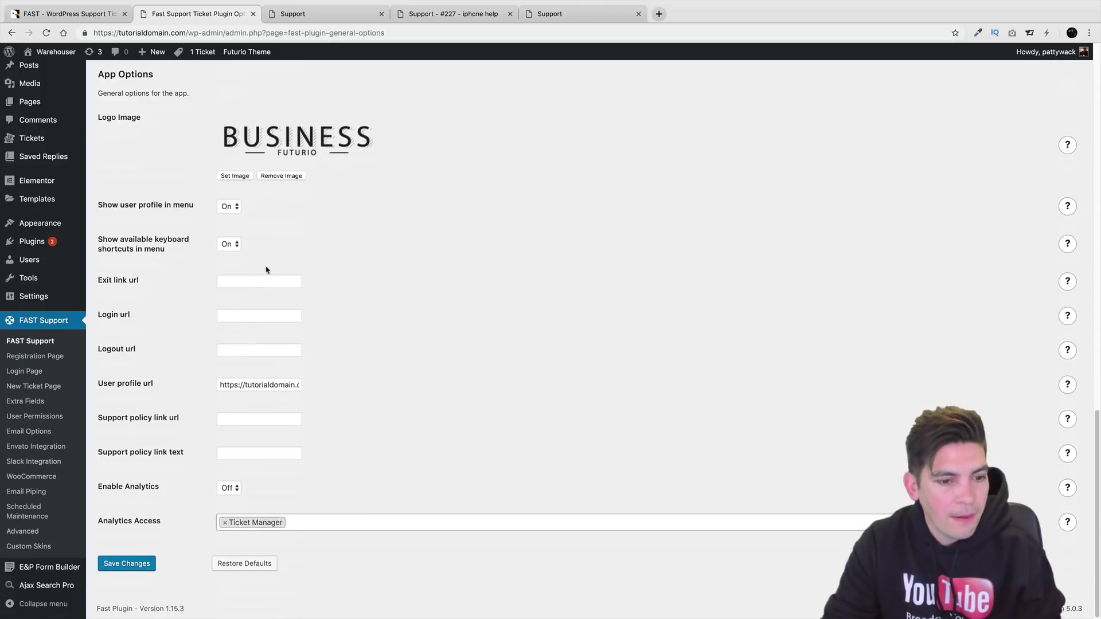
pyautogui.click(65, 358)
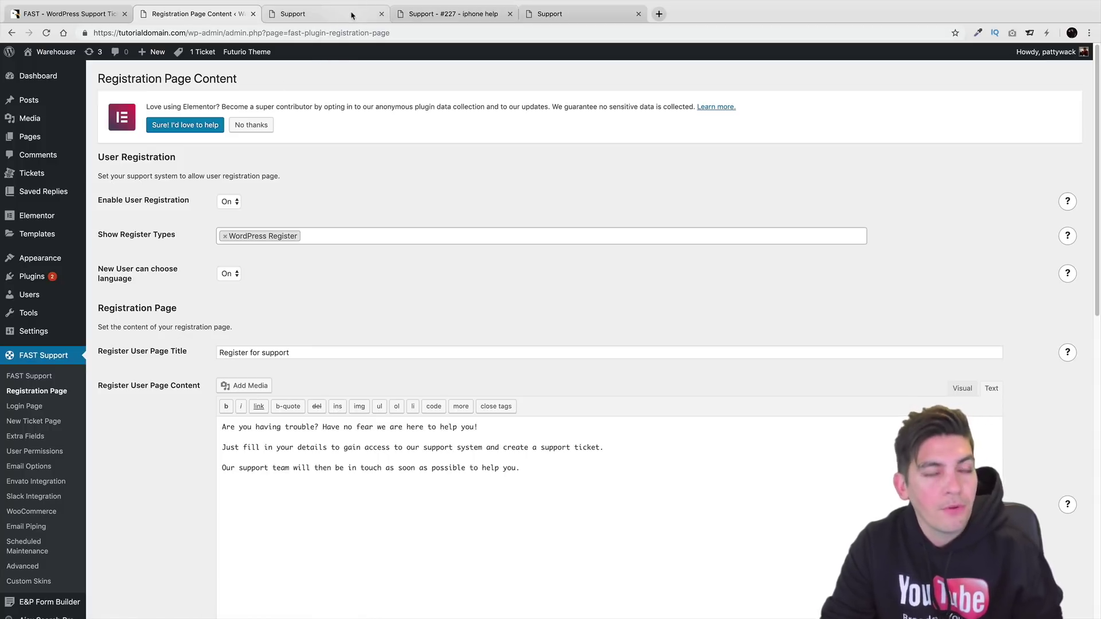
# Log the test user out of the support app and mark the welcome text's first line.
pyautogui.hotkey('ctrl', 'Right')
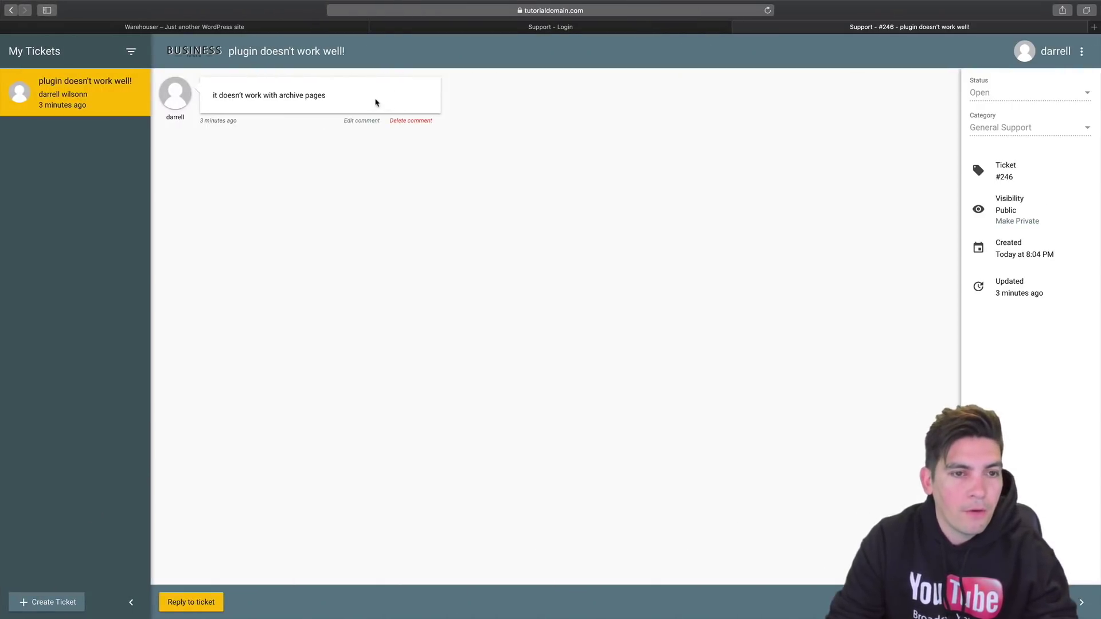
pyautogui.click(1083, 52)
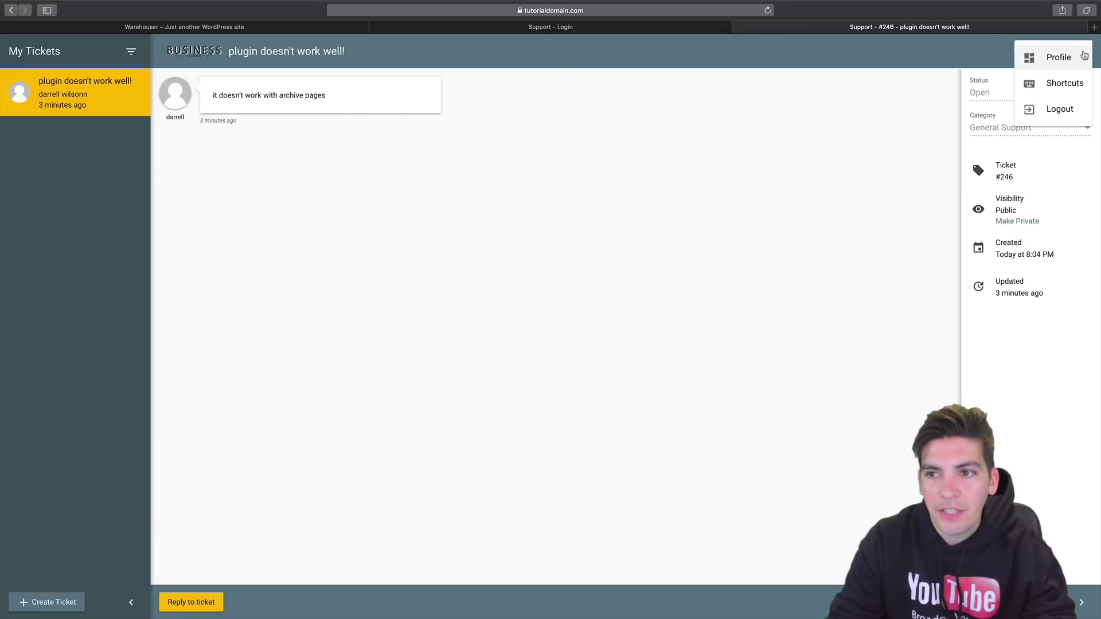
pyautogui.click(1061, 108)
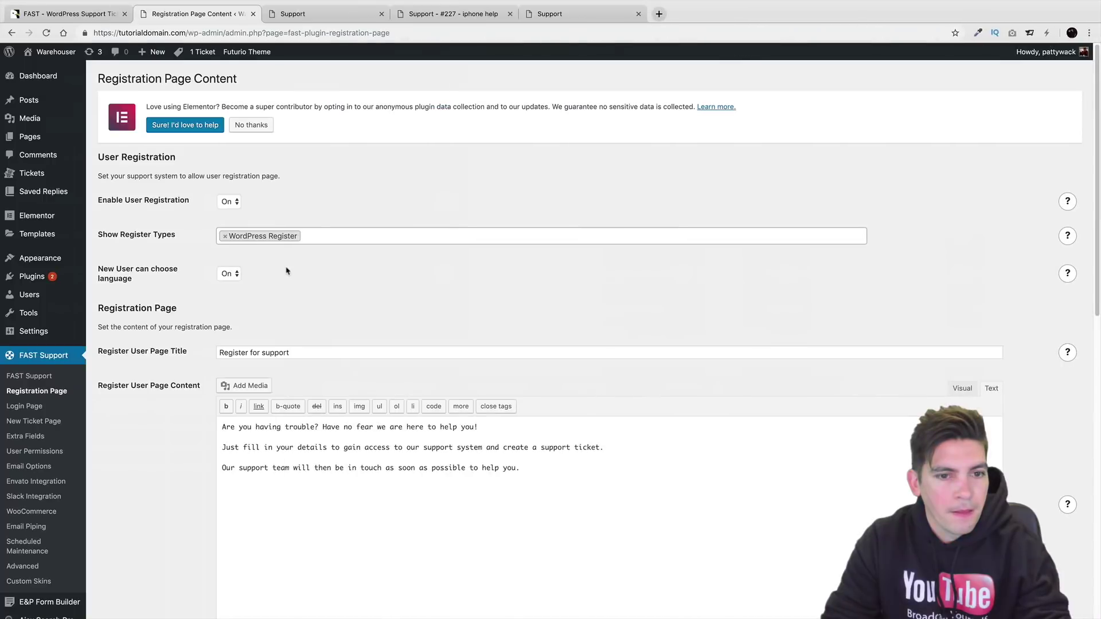
pyautogui.moveTo(254, 429); pyautogui.dragTo(404, 437)
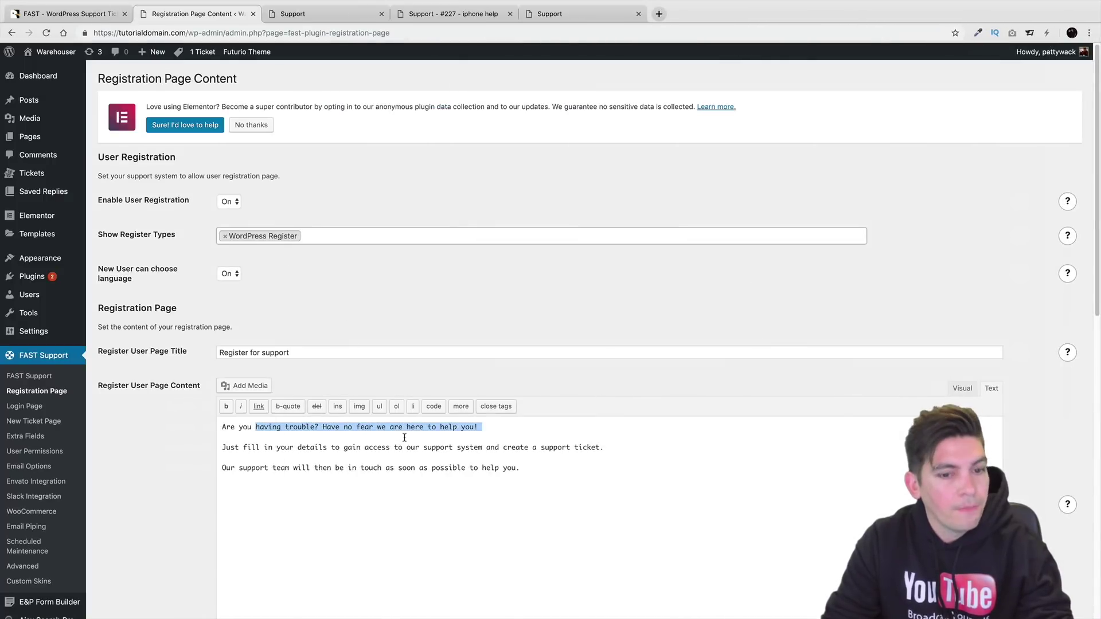
# Open the 'Register for support' form, mark its matching welcome line, and return to the admin.
pyautogui.press('super+Tab')
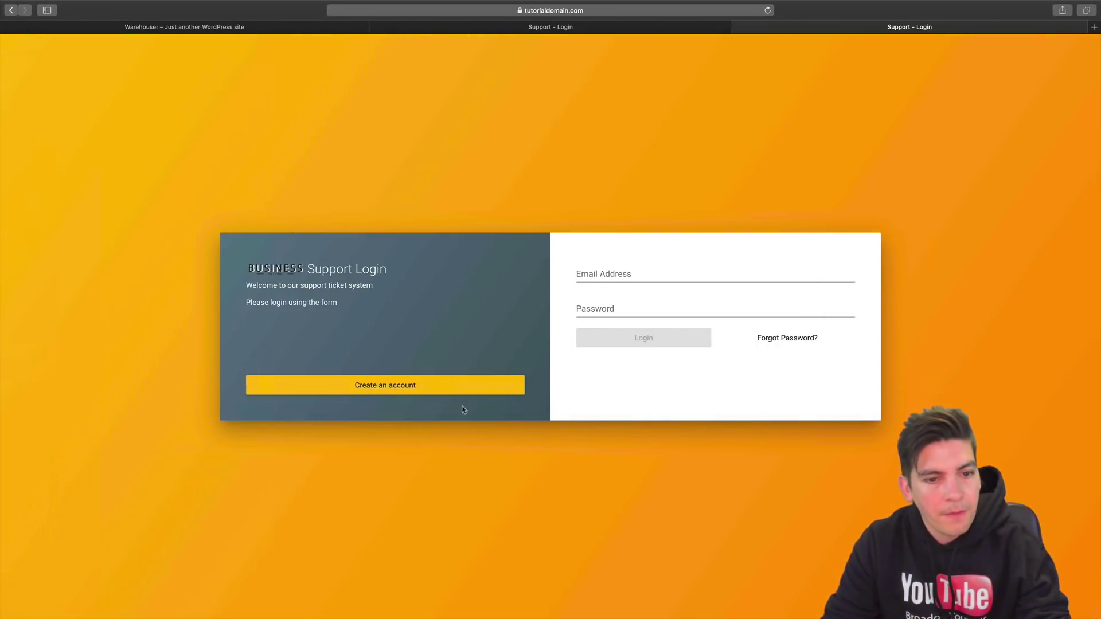
pyautogui.click(470, 388)
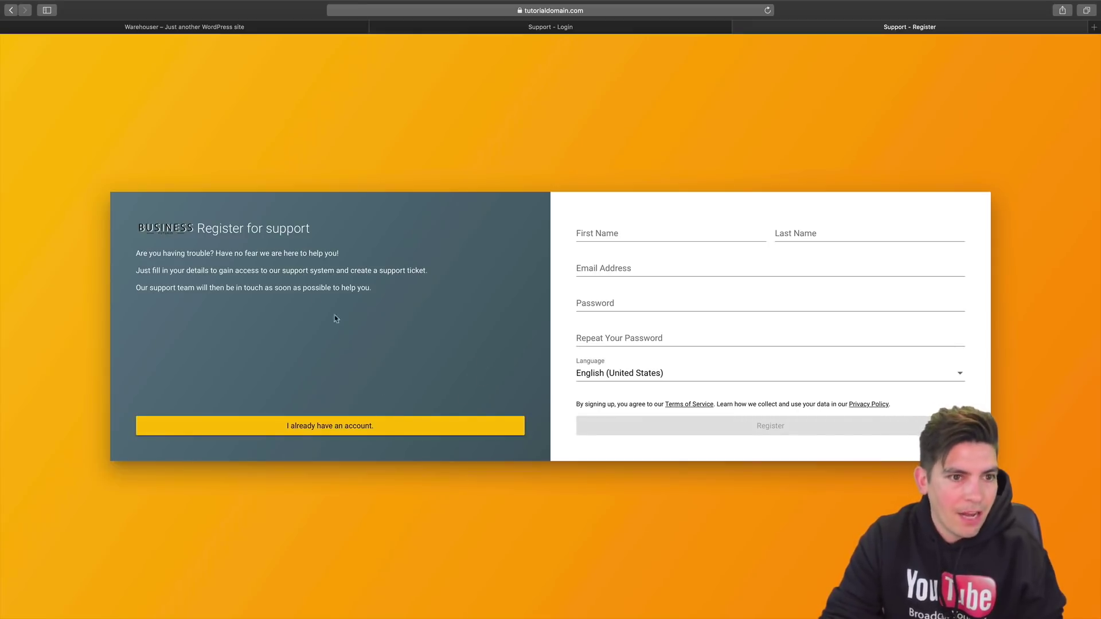
pyautogui.moveTo(151, 256); pyautogui.dragTo(339, 256)
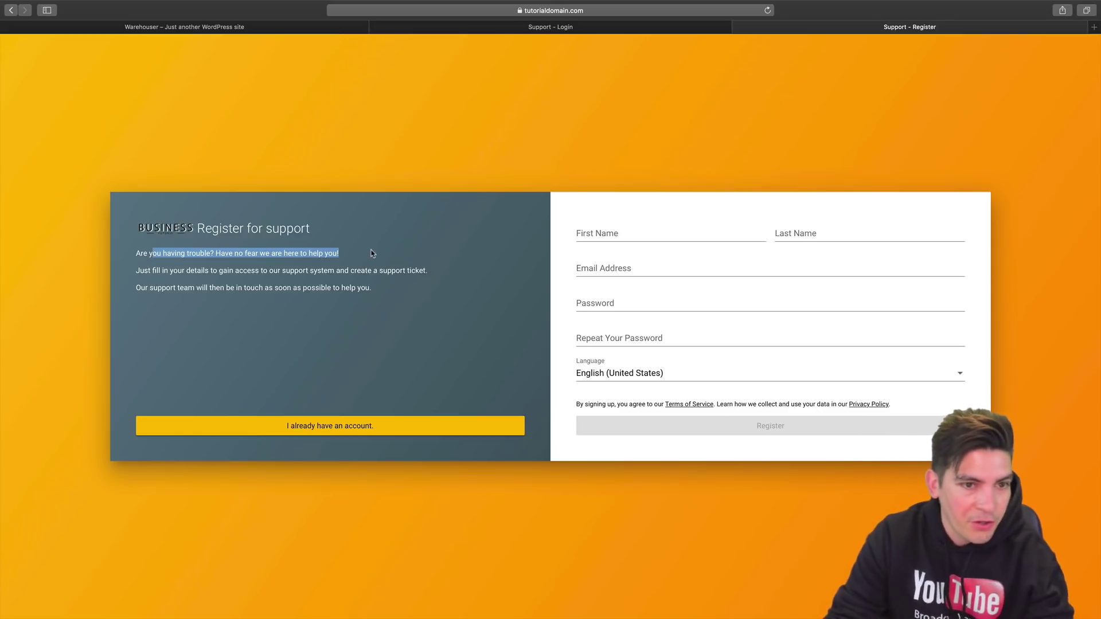
pyautogui.hotkey('ctrl', 'Left')
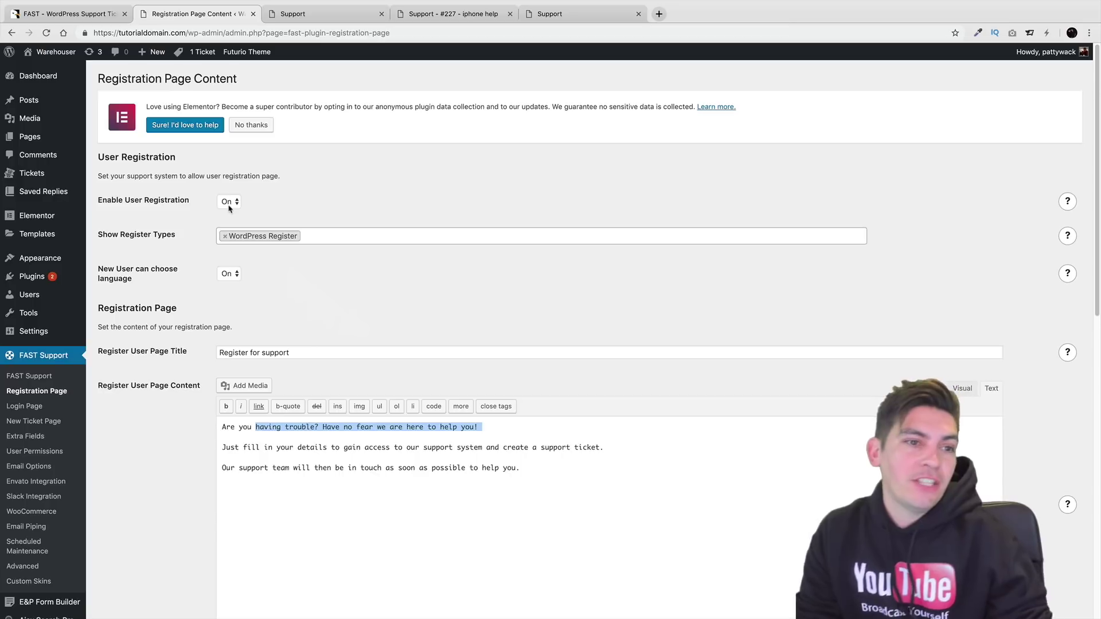
# Set the Registration Agreement's 'Add agreement checkbox' to On, then go to Login Page settings.
pyautogui.scroll(-5, 229, 212)
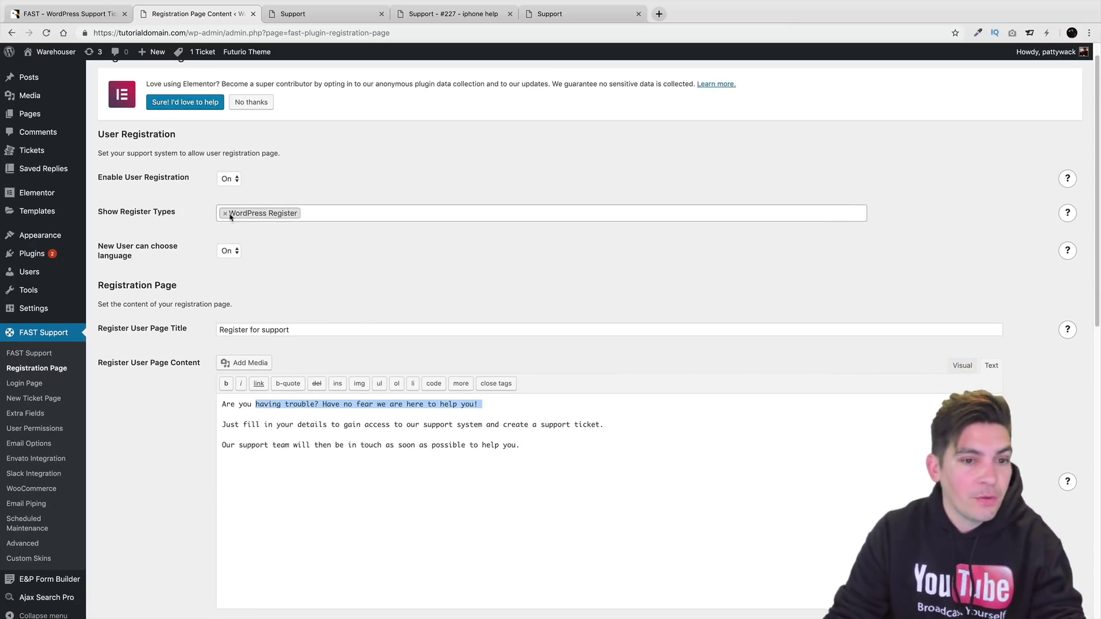
pyautogui.scroll(-4, 211, 267)
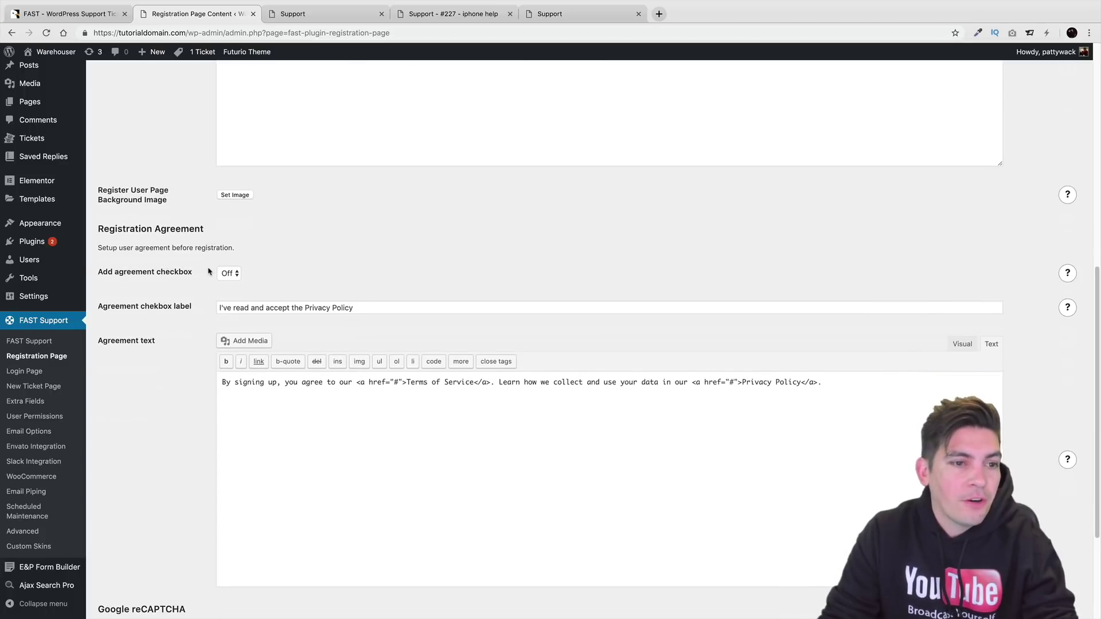
pyautogui.click(229, 273)
pyautogui.click(235, 282)
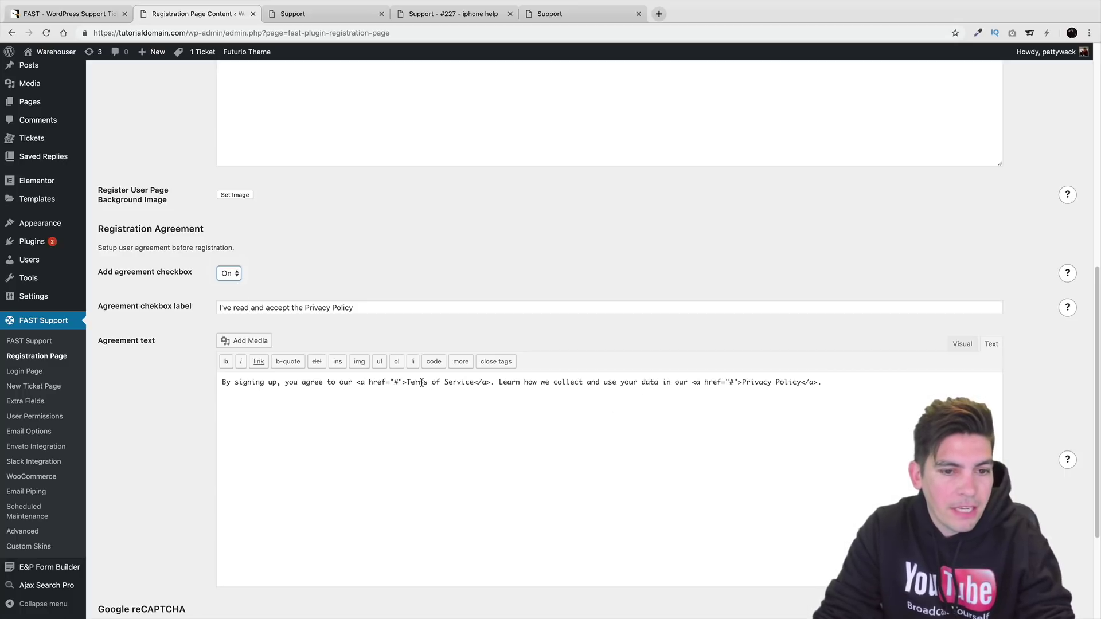
pyautogui.scroll(-5, 476, 388)
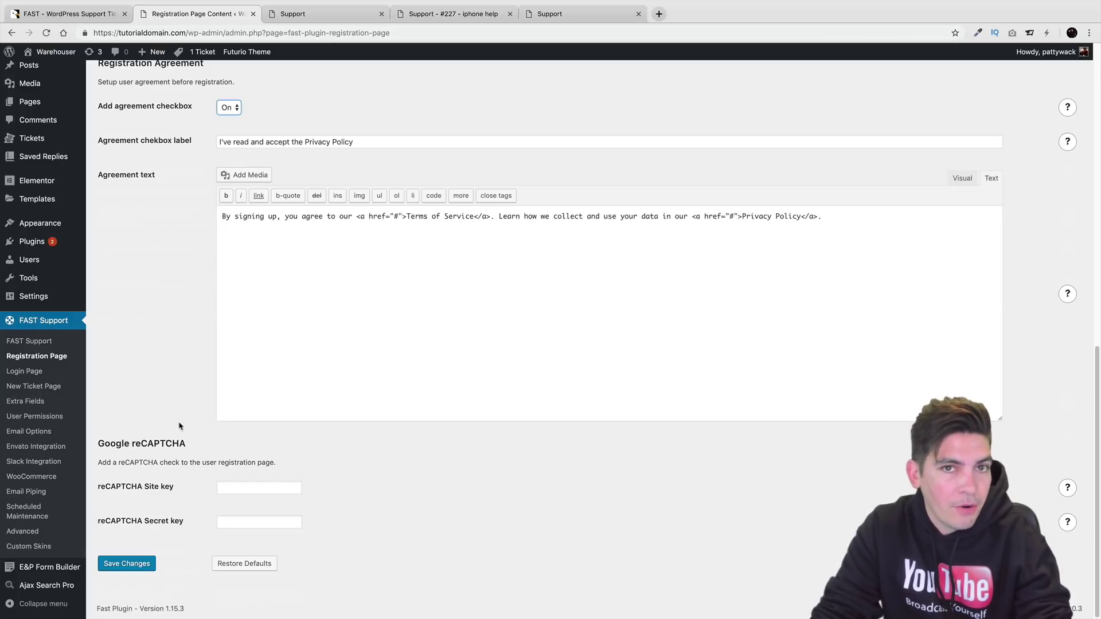
pyautogui.click(45, 373)
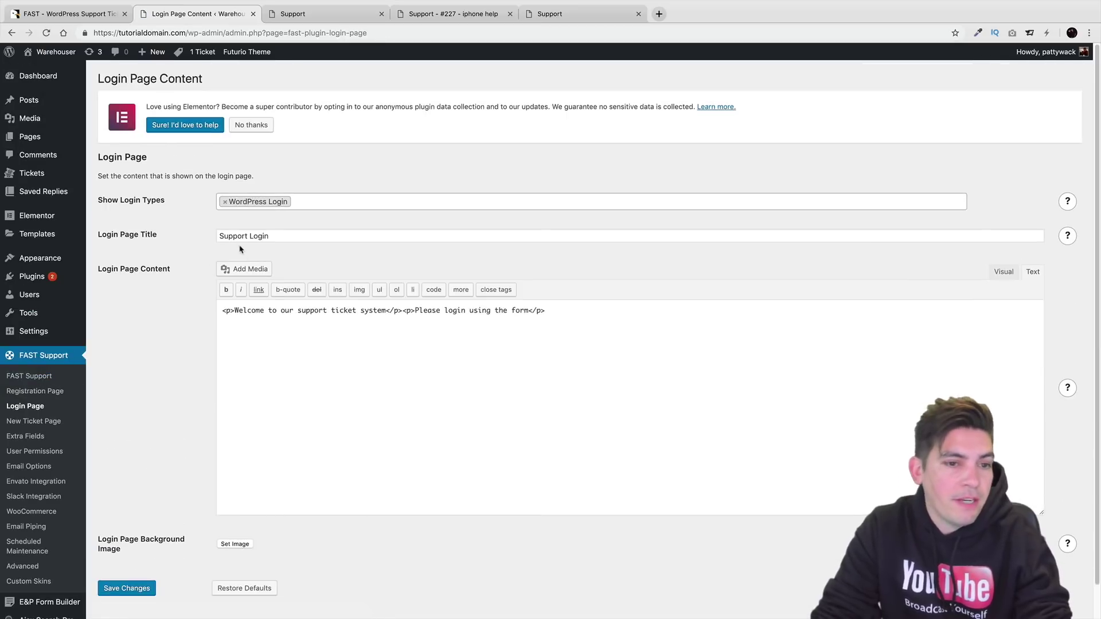
pyautogui.moveTo(293, 311); pyautogui.dragTo(527, 313)
pyautogui.scroll(-1, 527, 311)
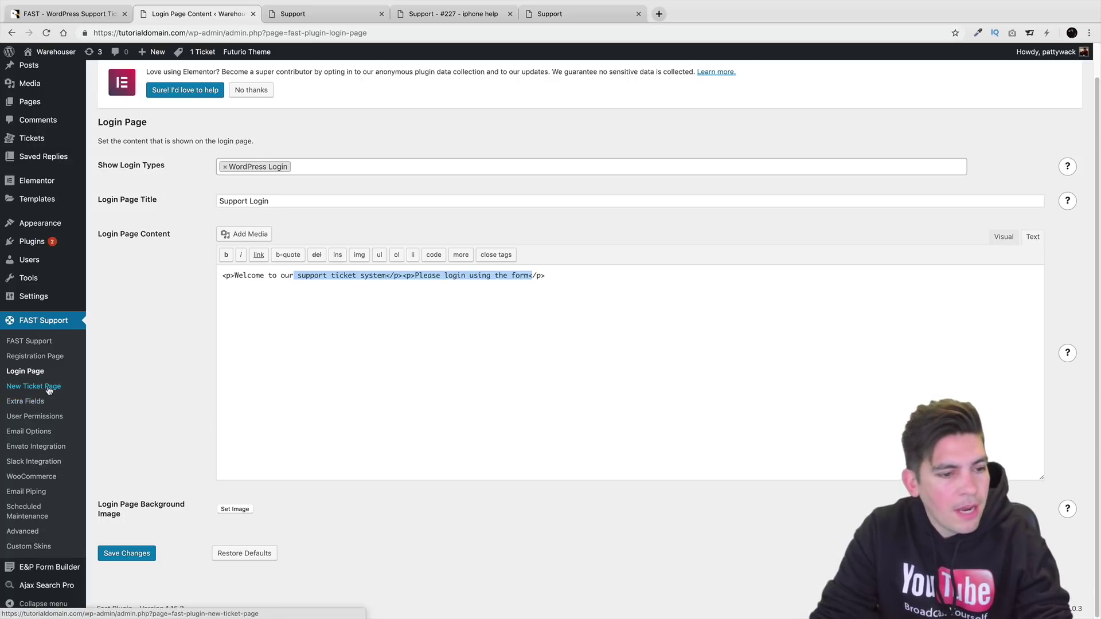
pyautogui.moveTo(45, 260)
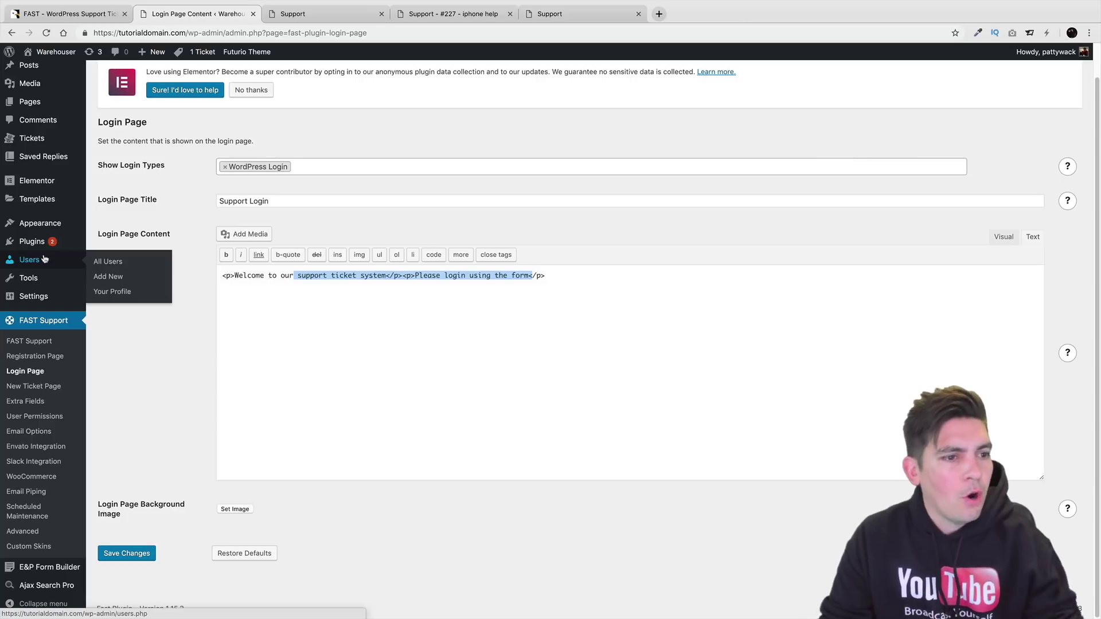
# Enter a new user's username, email and first name with the Ticket Agent role, and submit.
pyautogui.click(107, 278)
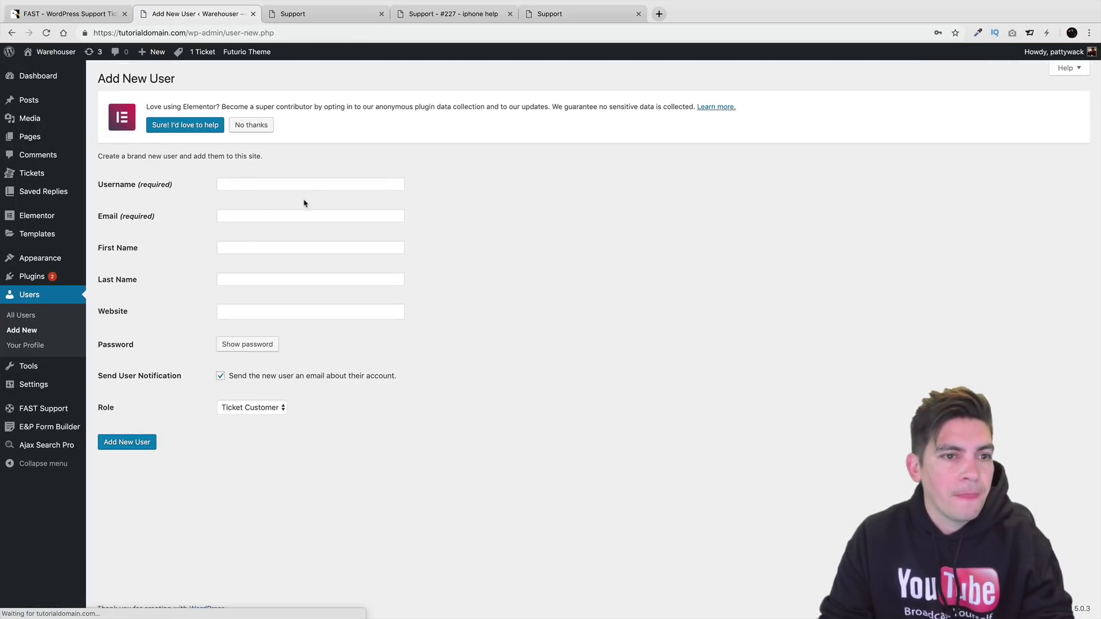
pyautogui.click(307, 186)
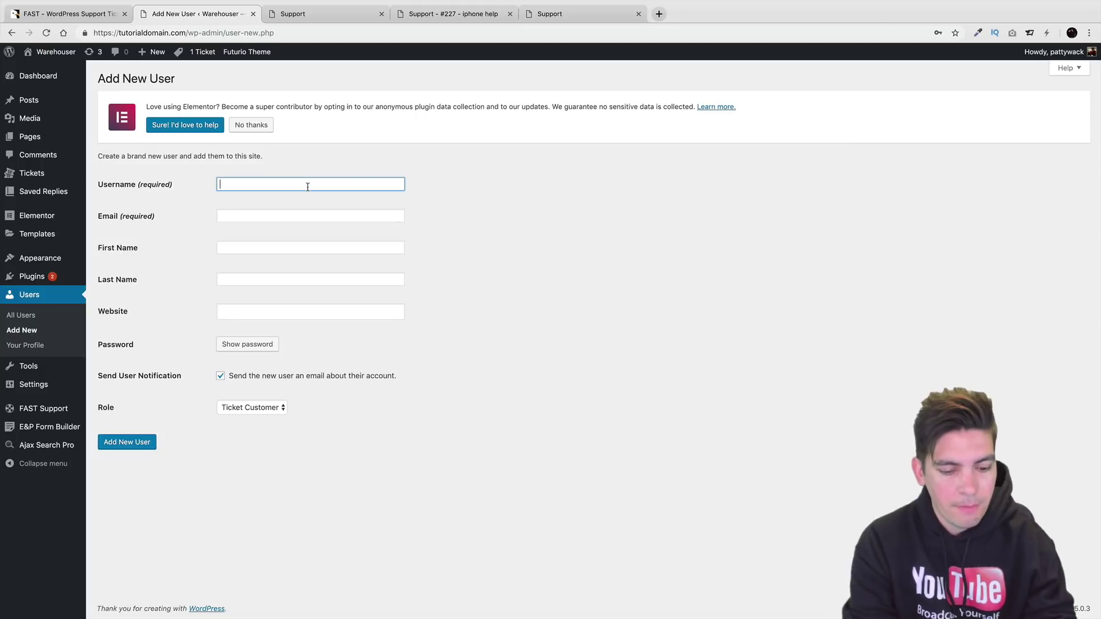
pyautogui.write('pattywack')
pyautogui.press('Tab')
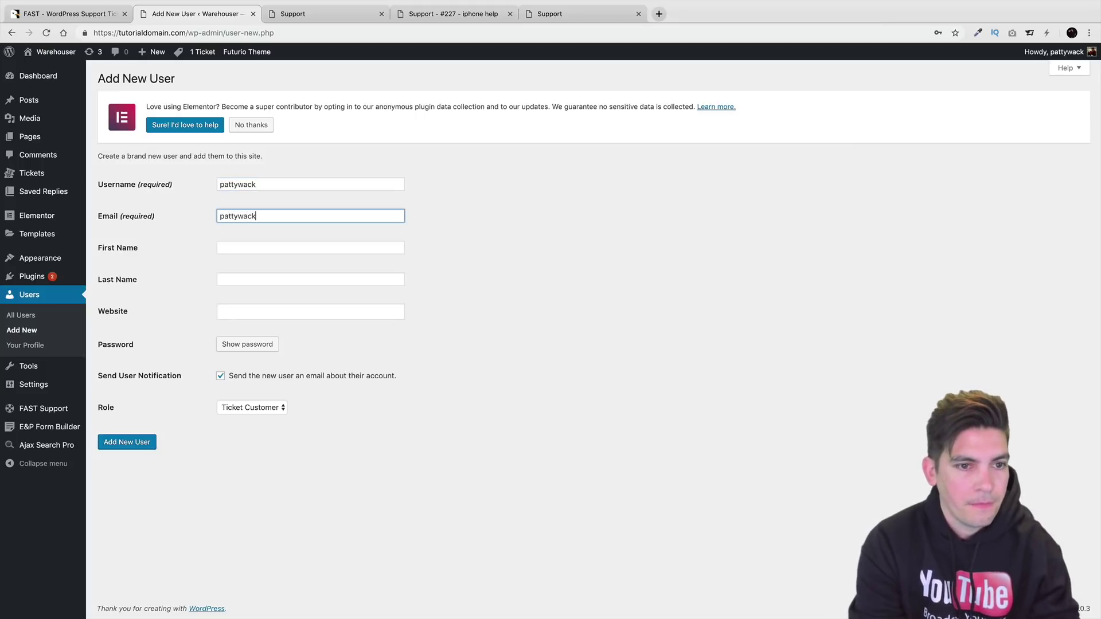
pyautogui.press('Tab')
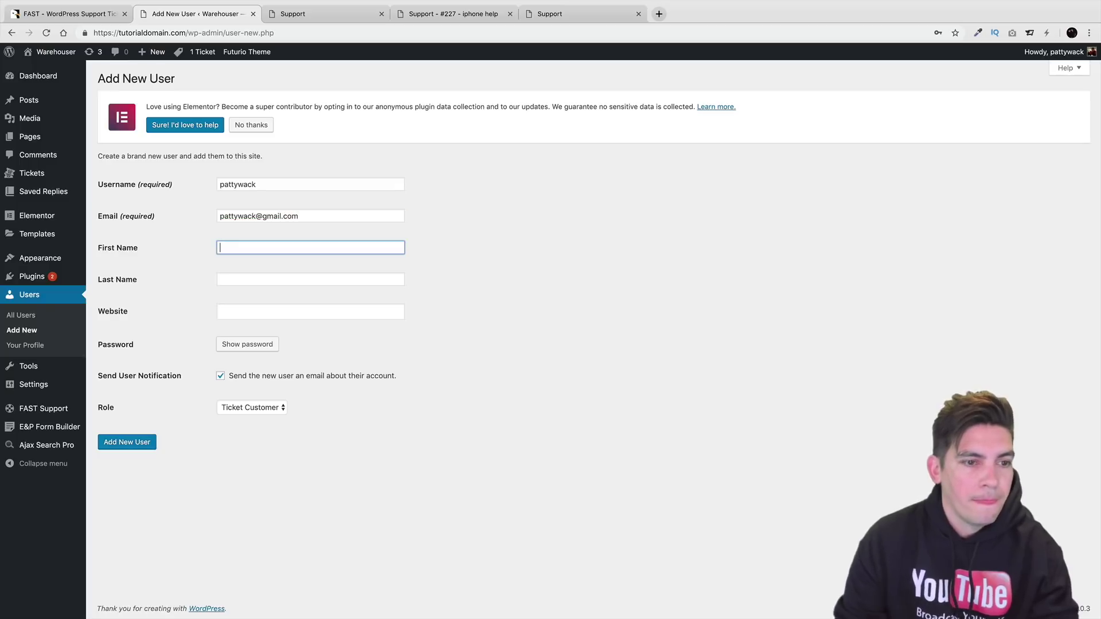
pyautogui.write('Patty')
pyautogui.press('Tab')
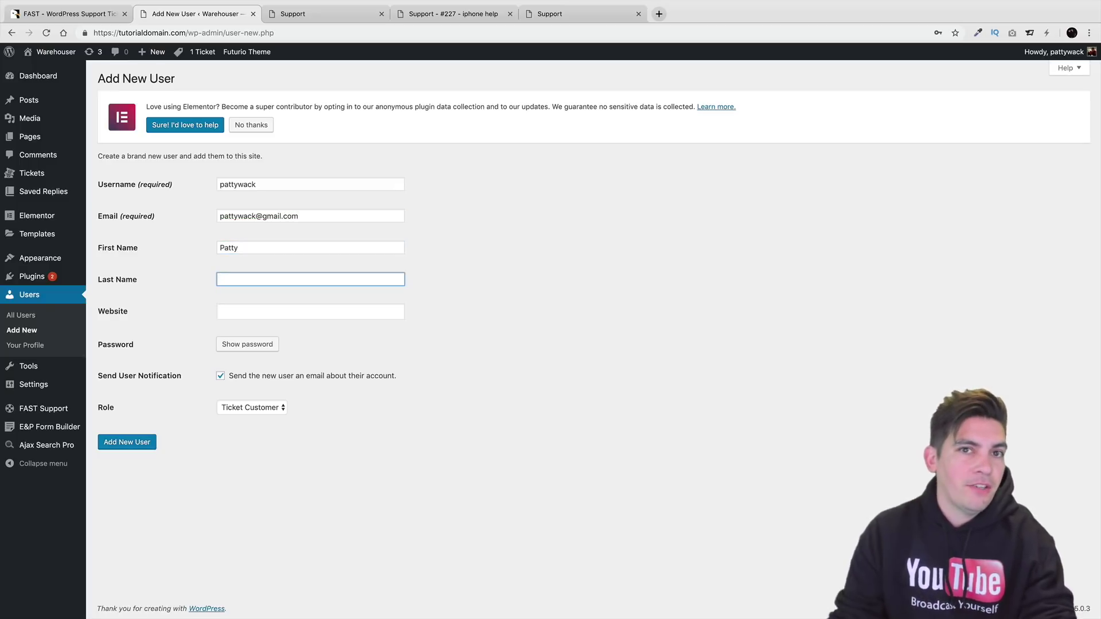
pyautogui.click(269, 407)
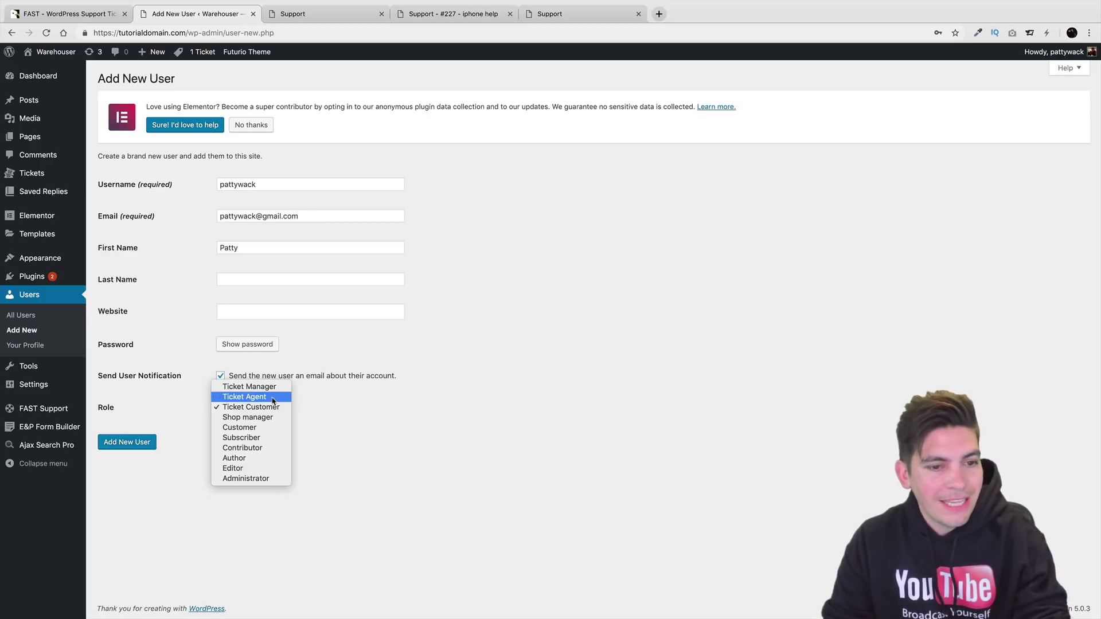
pyautogui.click(273, 398)
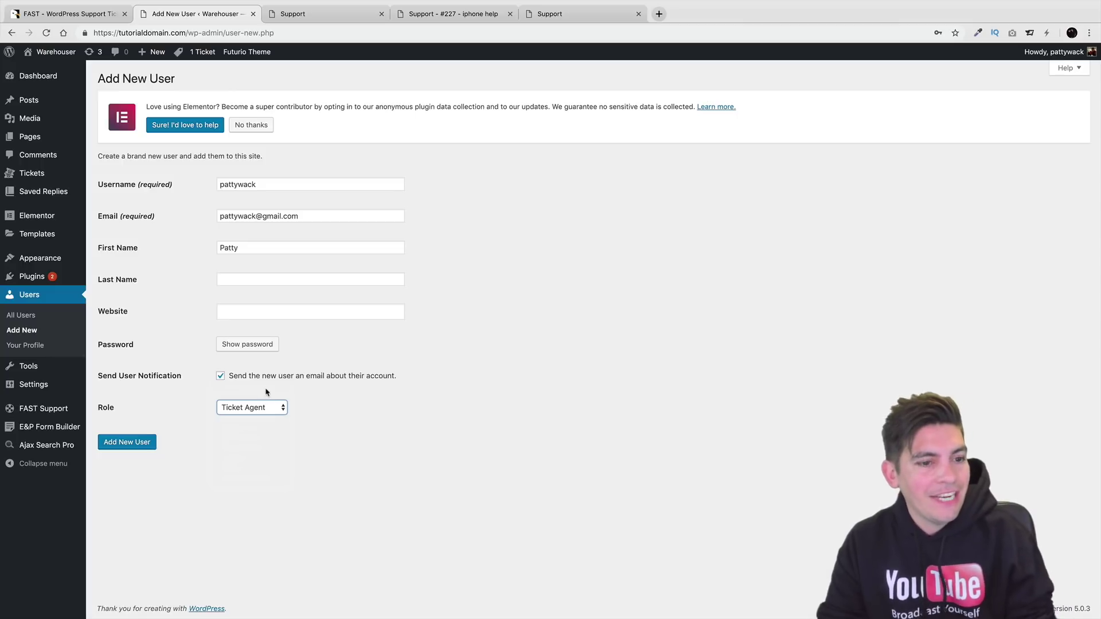
pyautogui.click(128, 444)
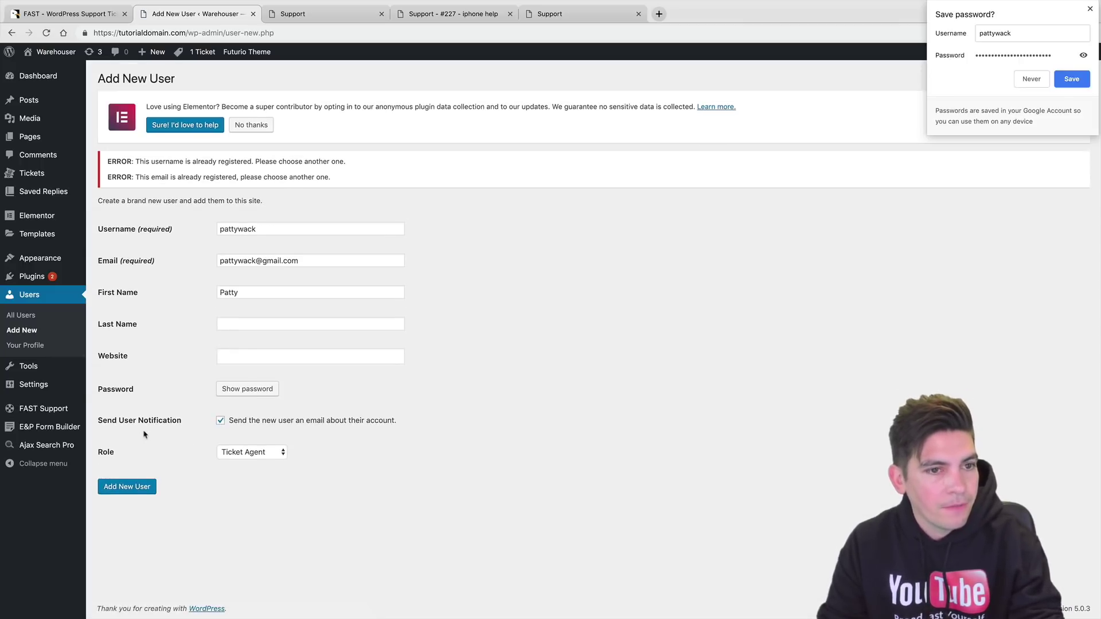
pyautogui.click(1082, 84)
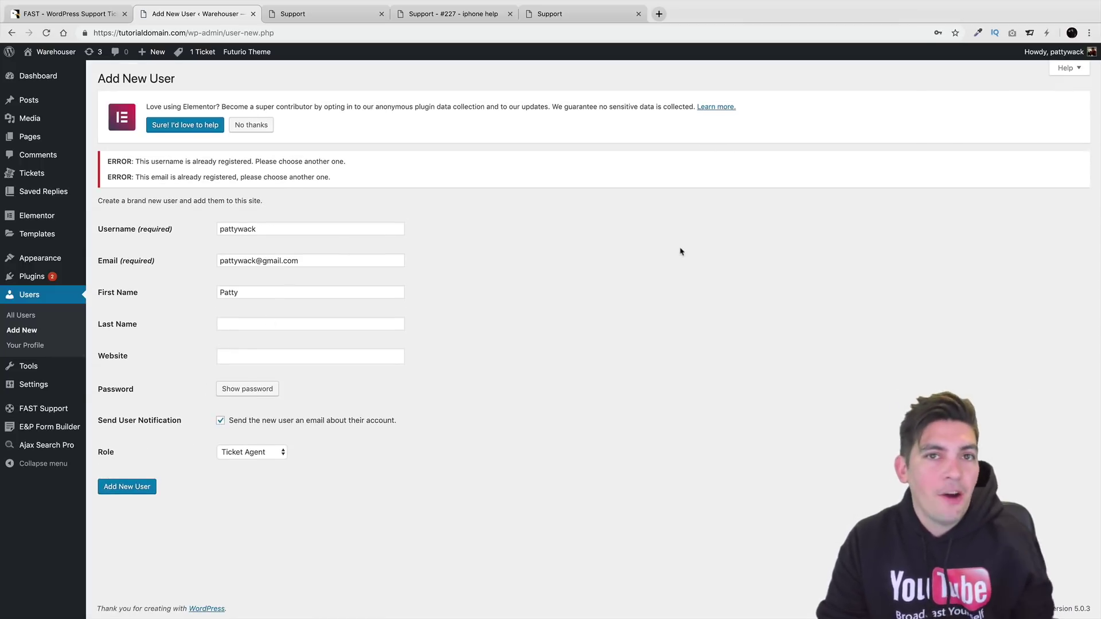
# Change the duplicate username and email to unique values and create the Ticket Agent user.
pyautogui.click(270, 228)
pyautogui.write('errrz')
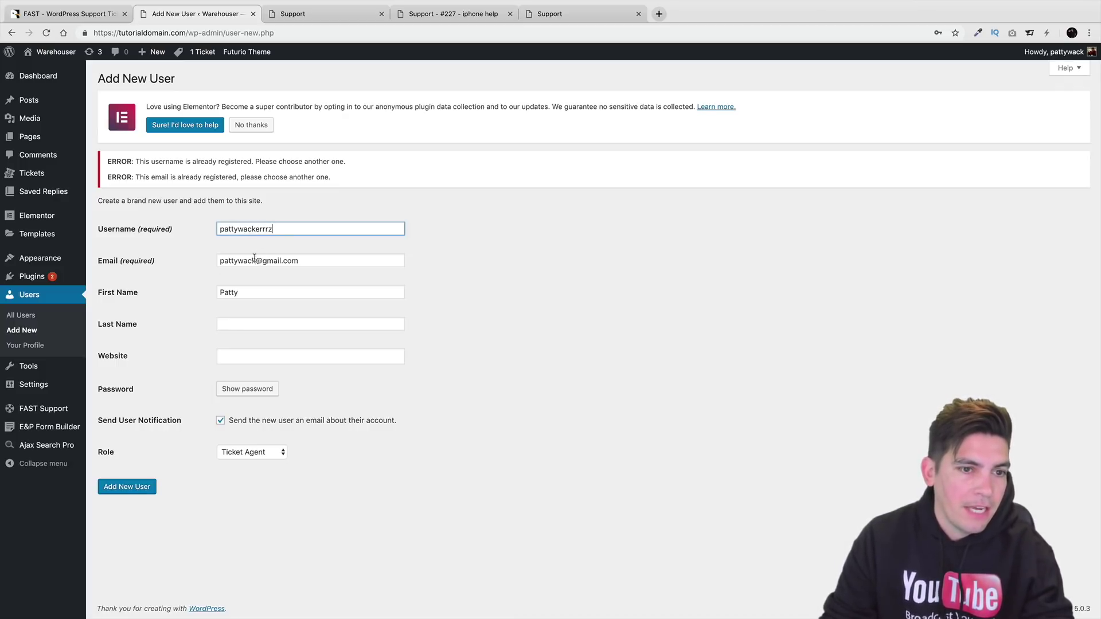
pyautogui.click(256, 261)
pyautogui.write('erzz')
pyautogui.click(138, 487)
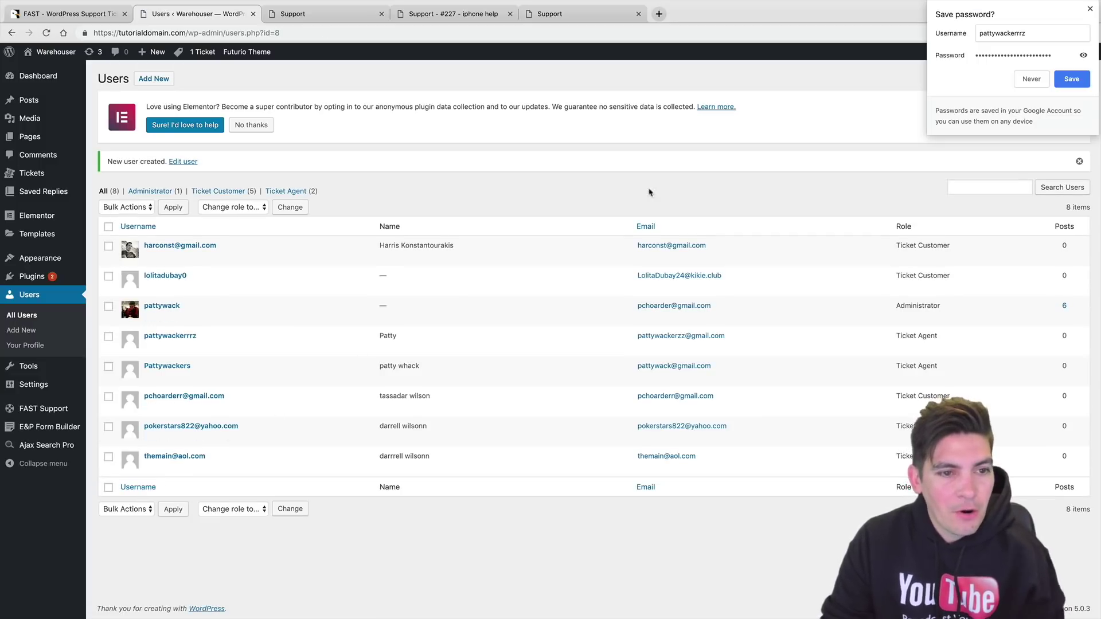
# Close Chrome's 'Save password?' bubble with Save, leaving the 8-account Users list.
pyautogui.click(1063, 83)
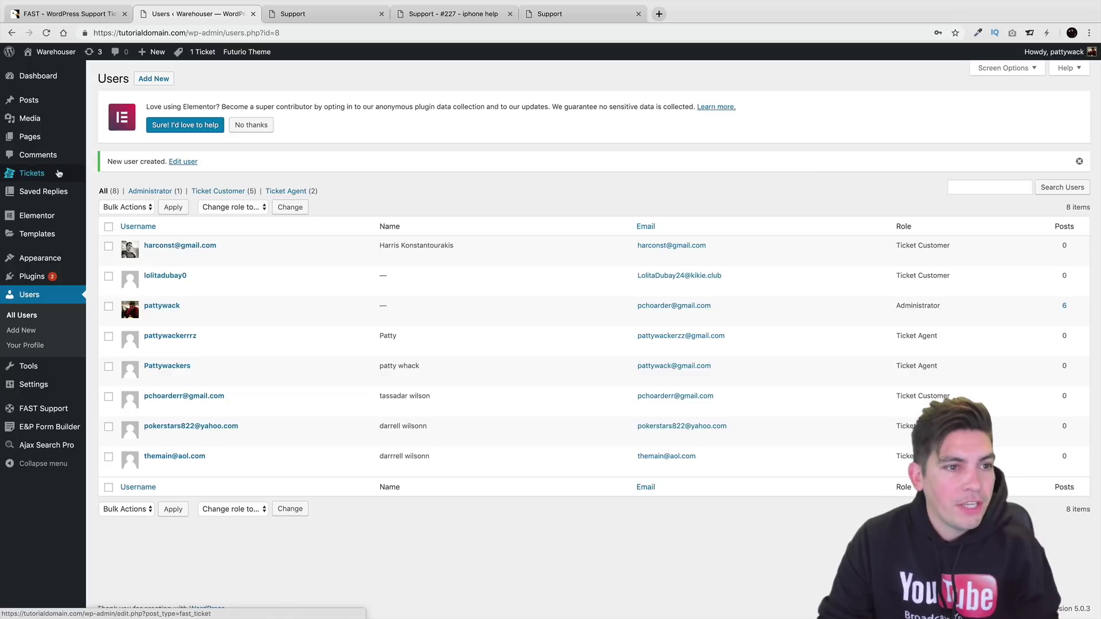
# From the tickets list, view the iphone help ticket on the front end, then return.
pyautogui.moveTo(56, 175)
pyautogui.click(112, 178)
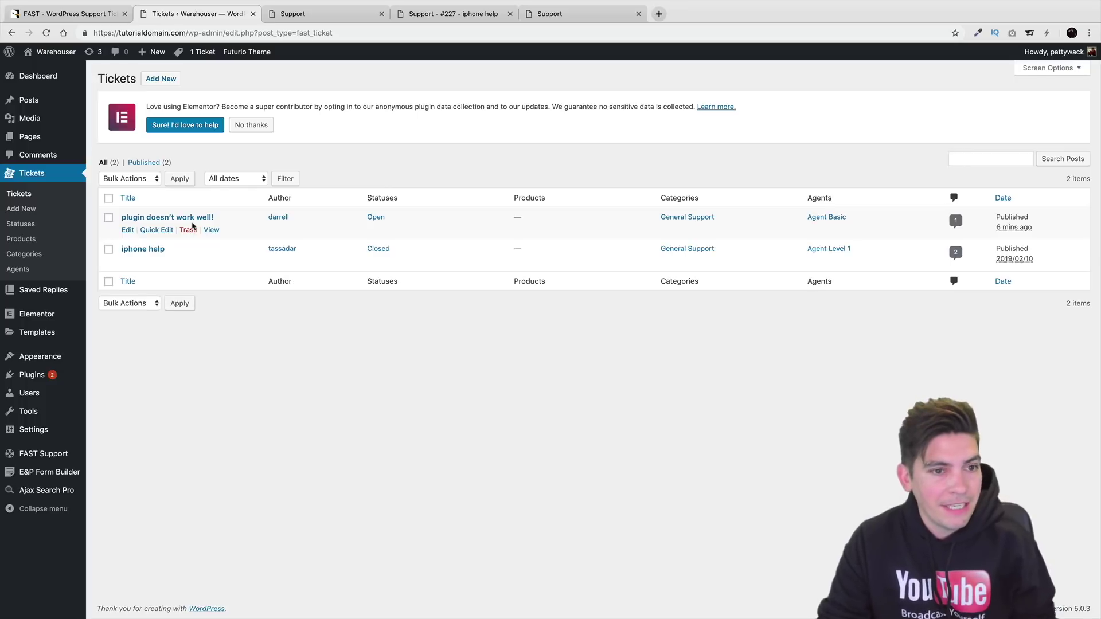
pyautogui.click(211, 262)
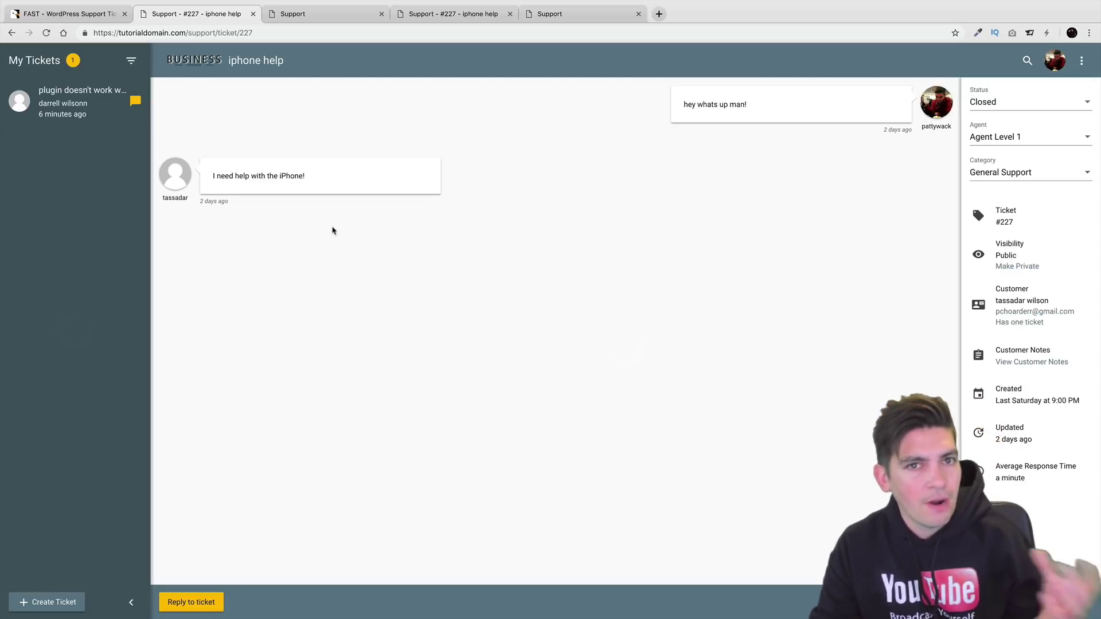
pyautogui.click(11, 33)
# Show the ticket categories: General Support with 2 tickets, Refunds and WooCommerce Issues.
pyautogui.moveTo(172, 255)
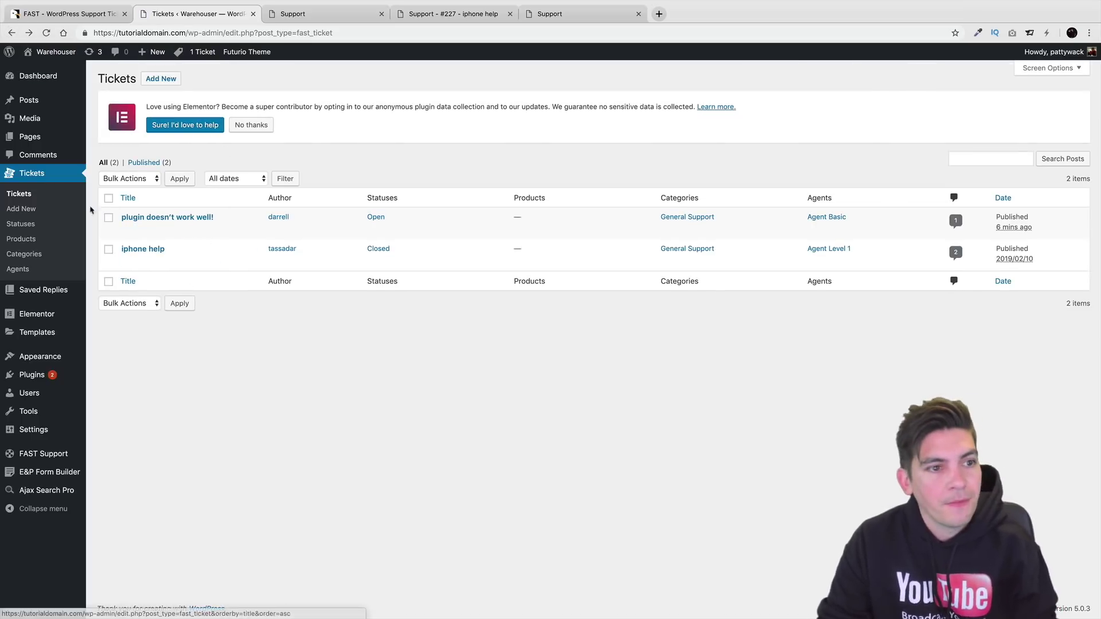
pyautogui.click(34, 255)
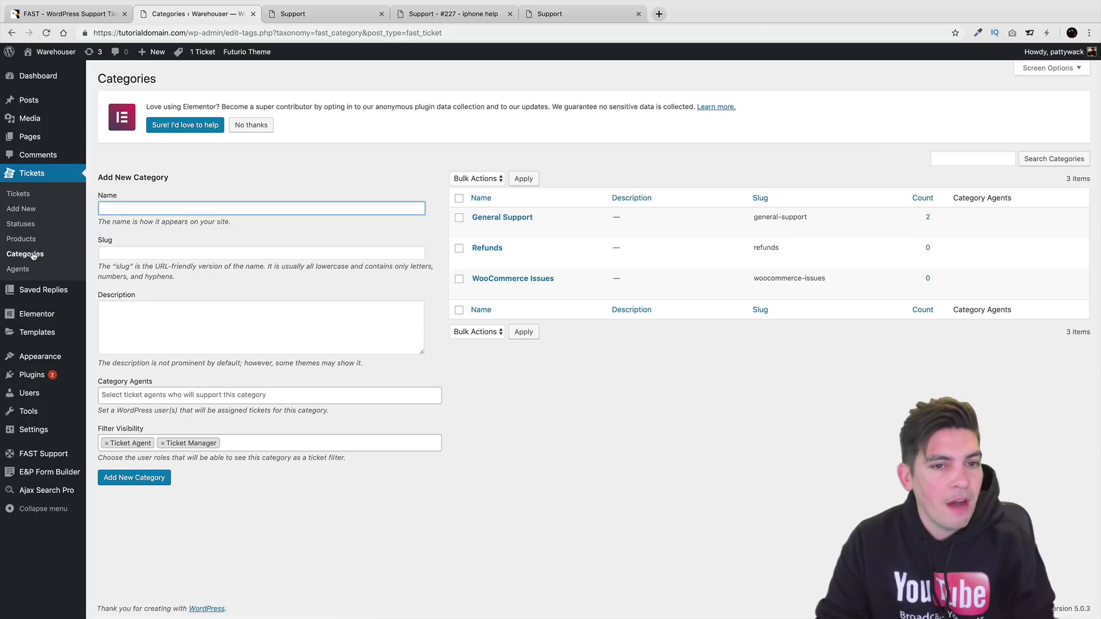
pyautogui.moveTo(525, 217)
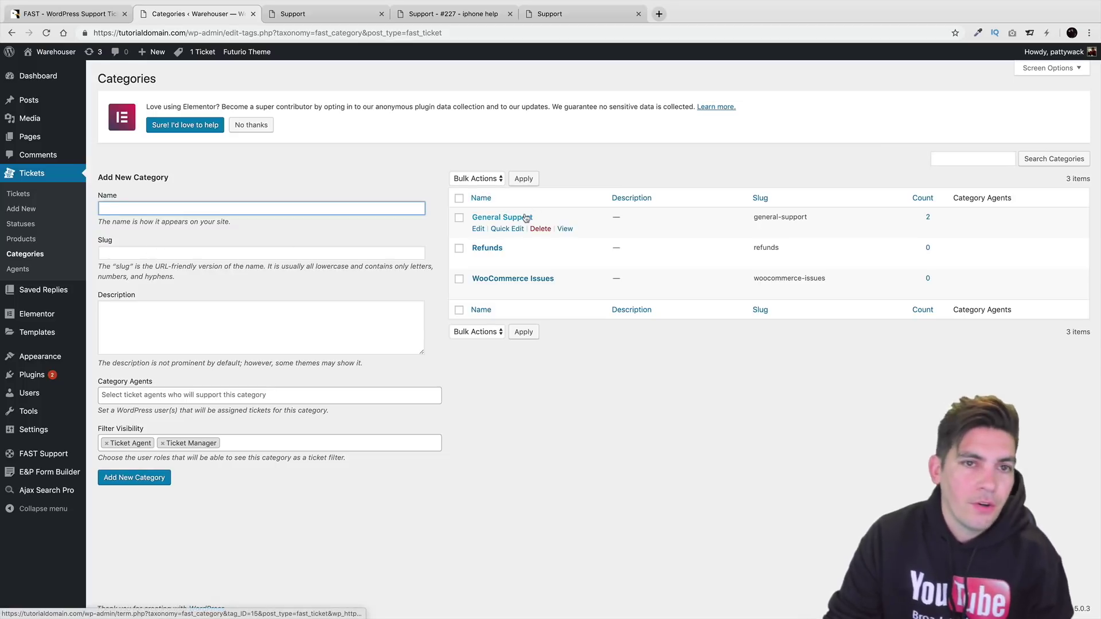
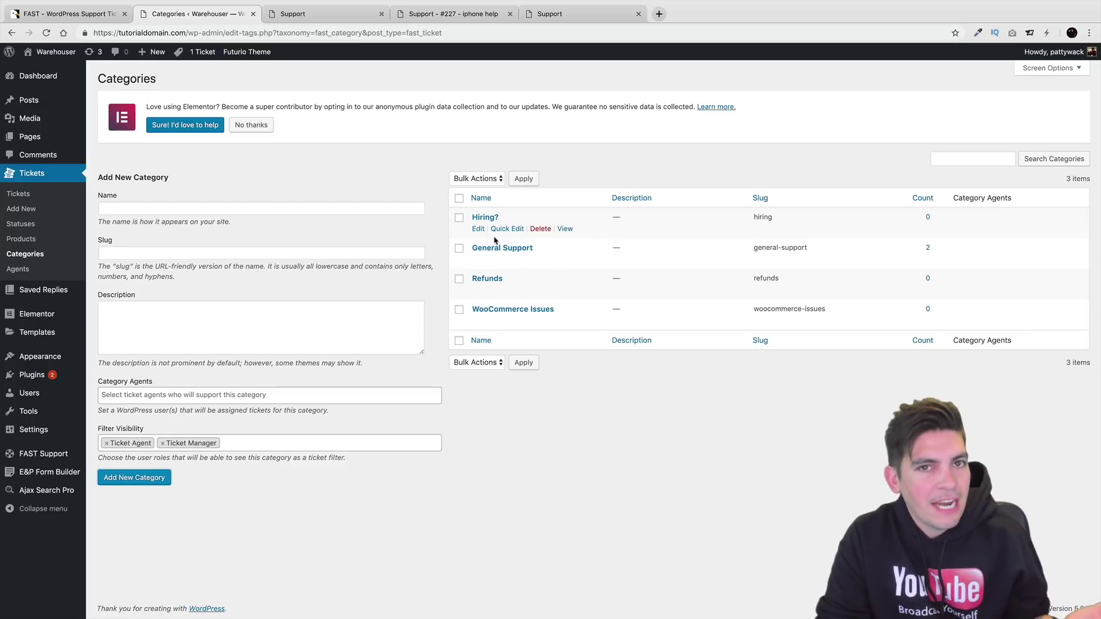
# Open the Tickets Agents list to see Agent Basic and Agent Level 1, one user each.
pyautogui.click(16, 273)
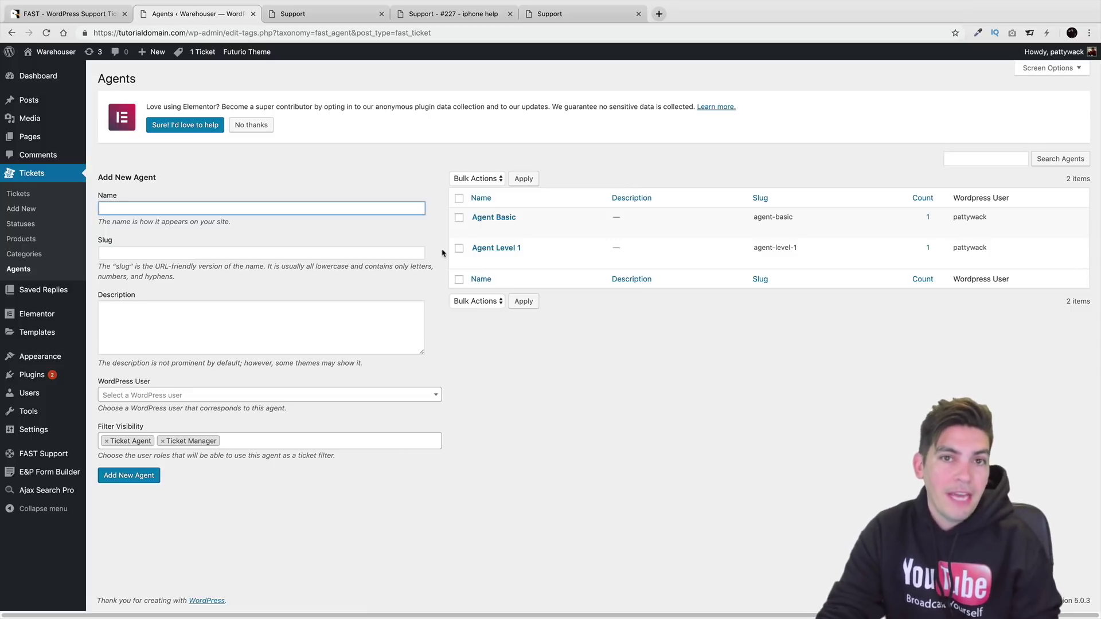
pyautogui.moveTo(466, 252)
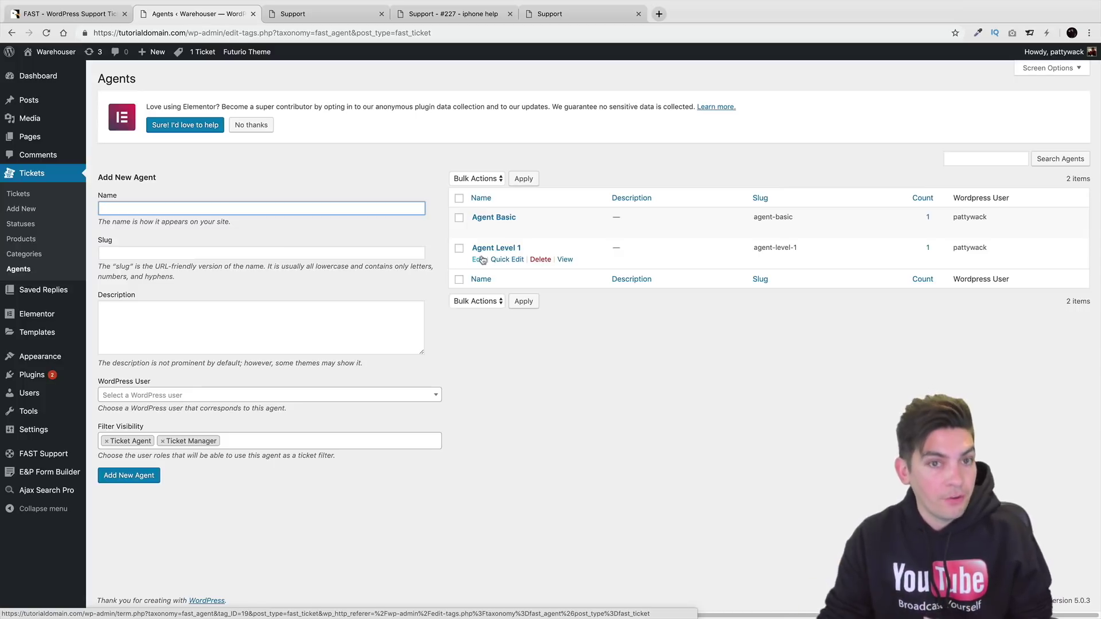
# Open the Agent Level 1 agent and save it with Update.
pyautogui.click(483, 253)
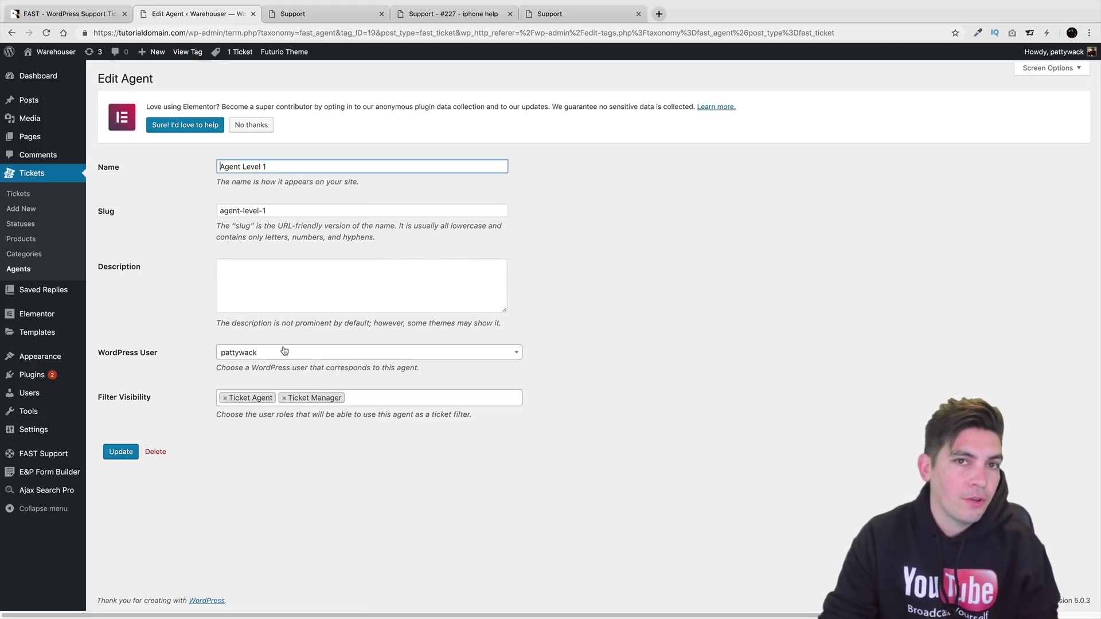
pyautogui.click(130, 452)
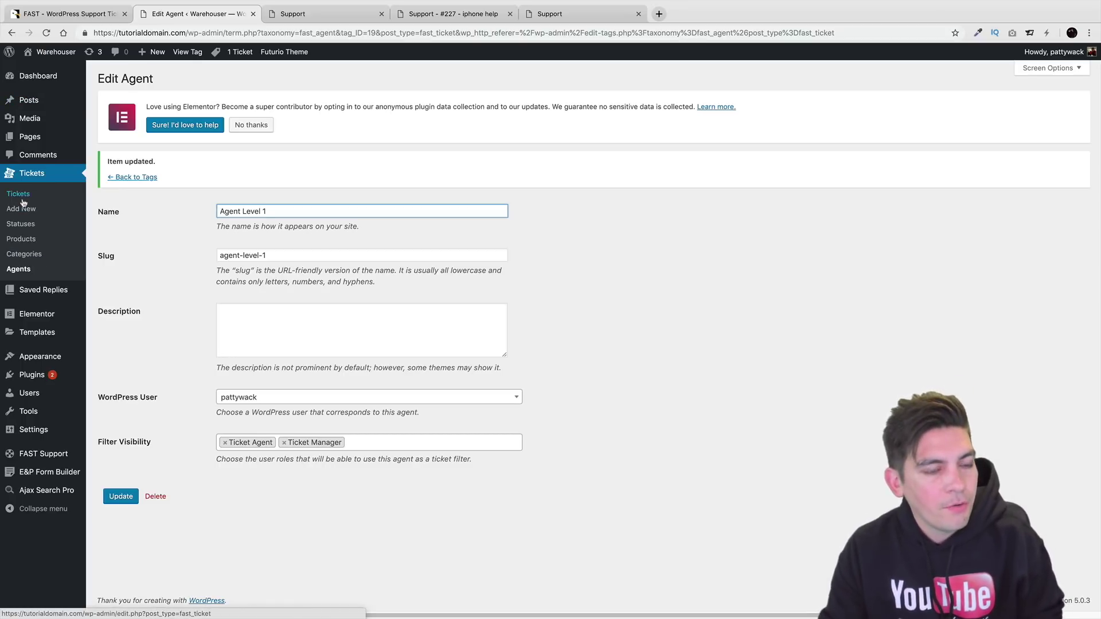
# Open the FAST Support New Ticket Page settings and scroll through its tab label, title and content.
pyautogui.moveTo(49, 454)
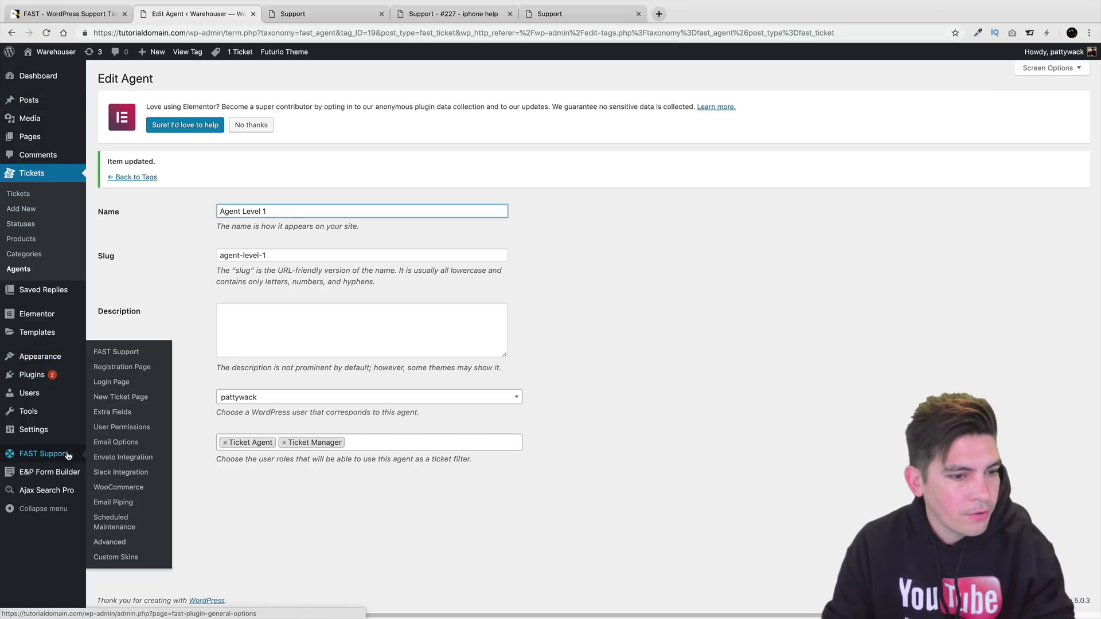
pyautogui.click(107, 397)
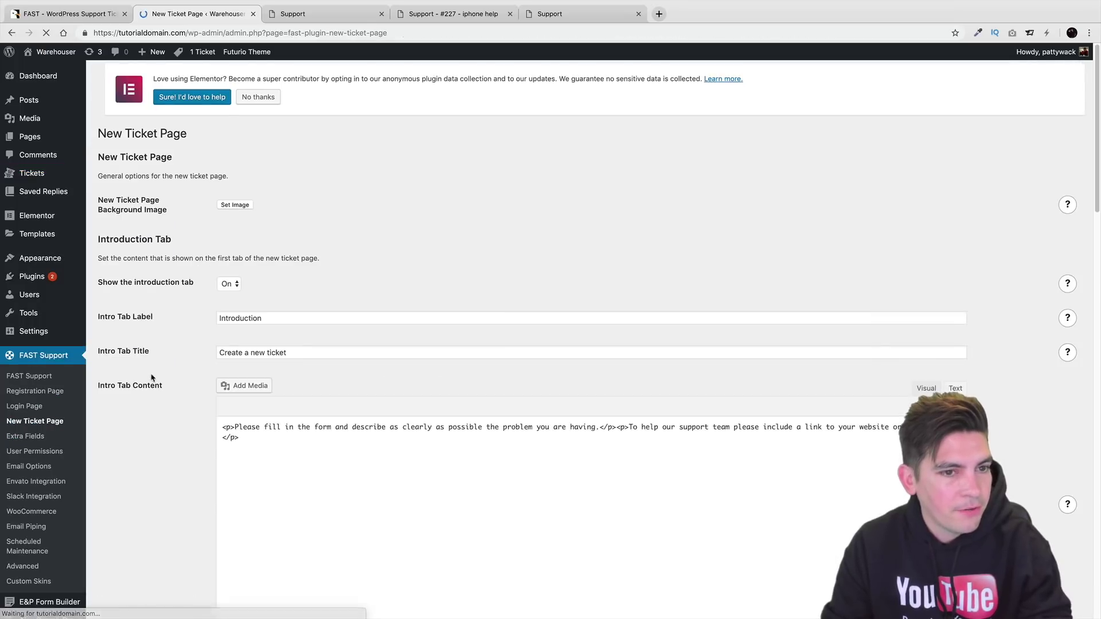
pyautogui.scroll(-1, 323, 410)
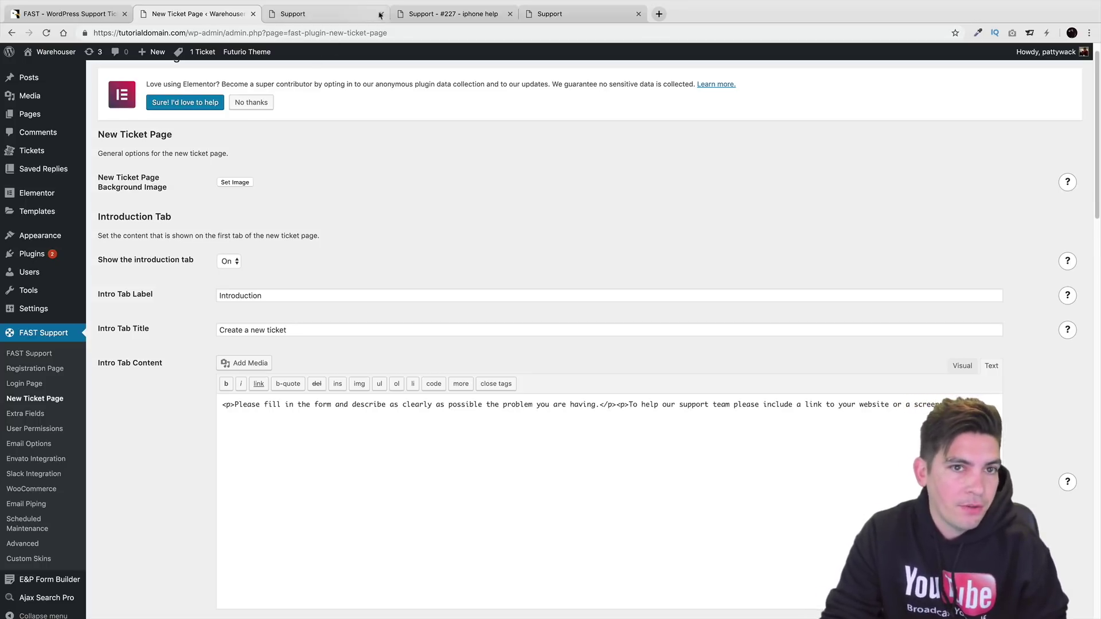
# Glance at the iPhone help and front-end support tabs and the other browser, then return to New Ticket Page settings.
pyautogui.click(429, 14)
pyautogui.click(340, 13)
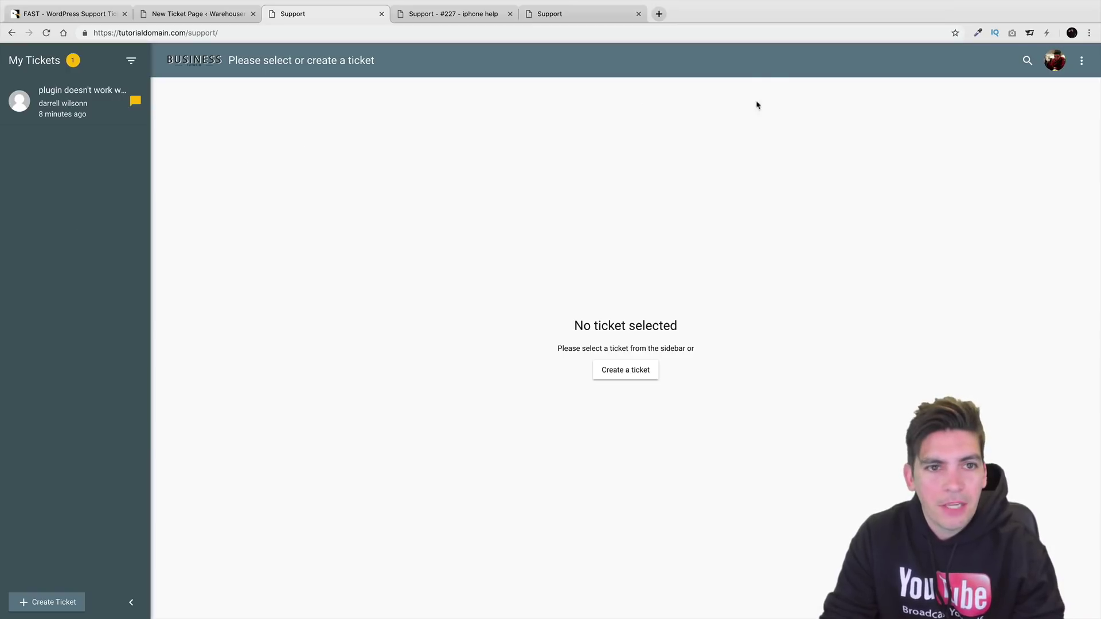
pyautogui.press('super+Tab')
pyautogui.click(407, 310)
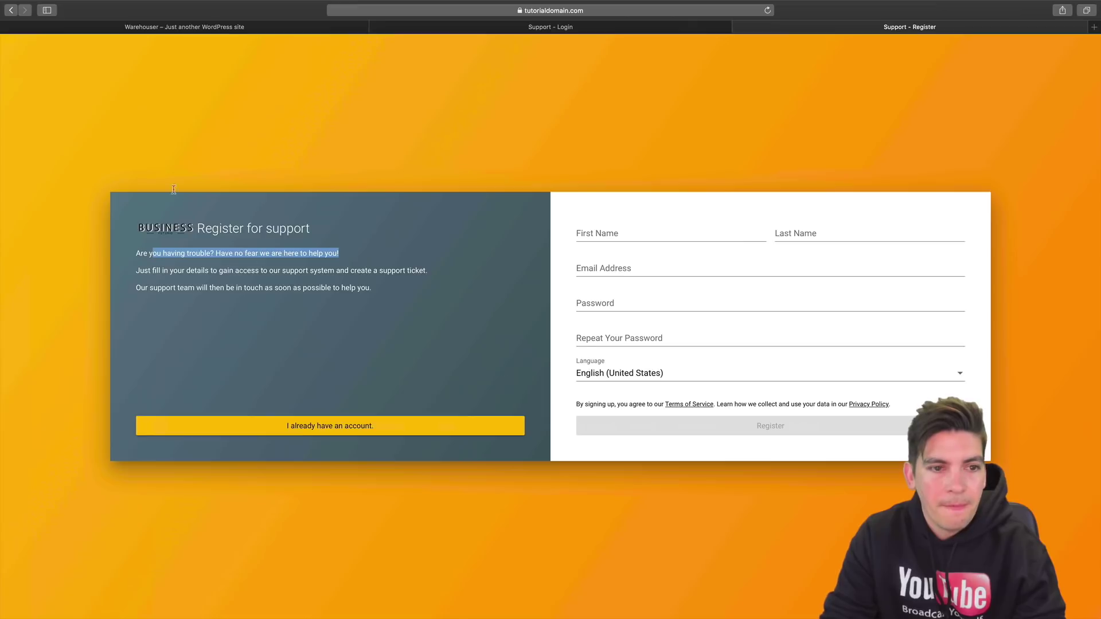
pyautogui.hotkey('ctrl', 'Left')
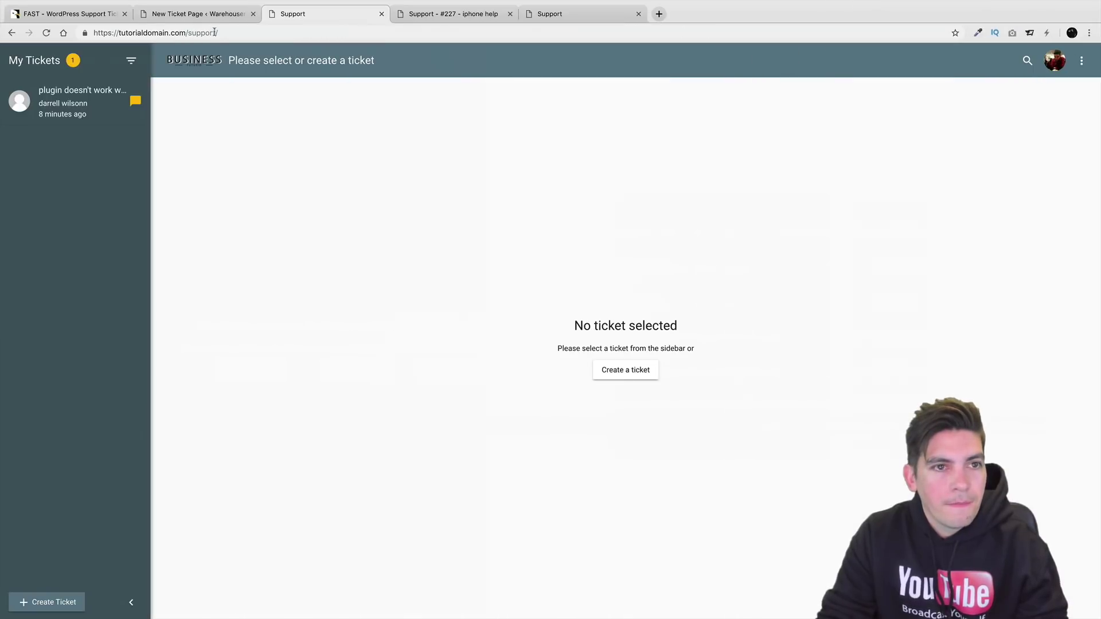
pyautogui.click(207, 14)
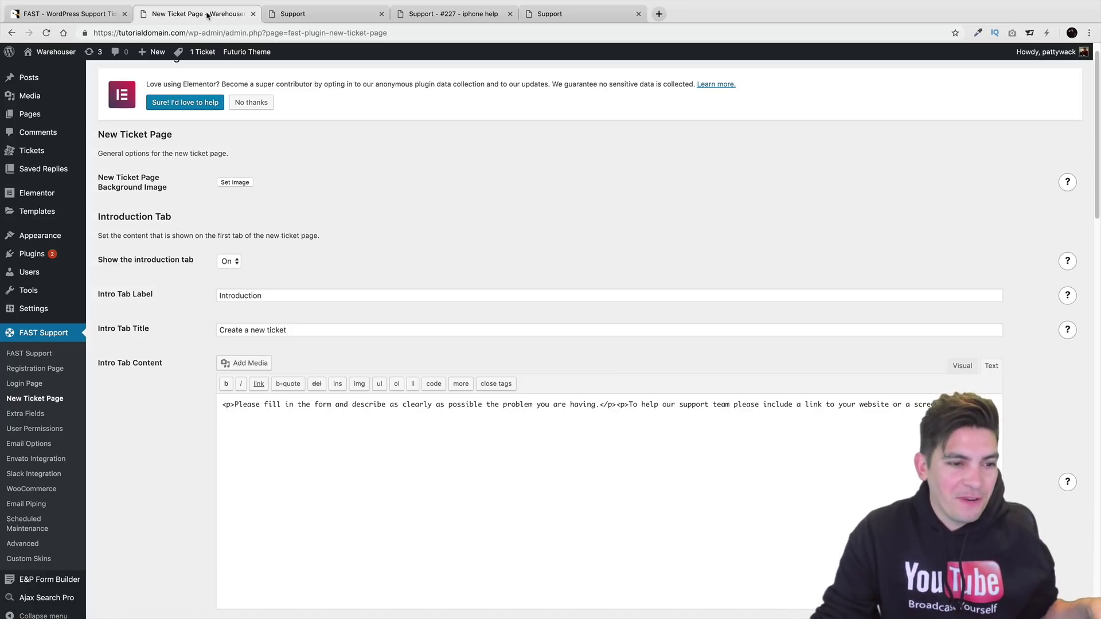
# View the Extra Fields settings, then the User Permissions page with Customer, Agent and Manager capabilities.
pyautogui.click(50, 414)
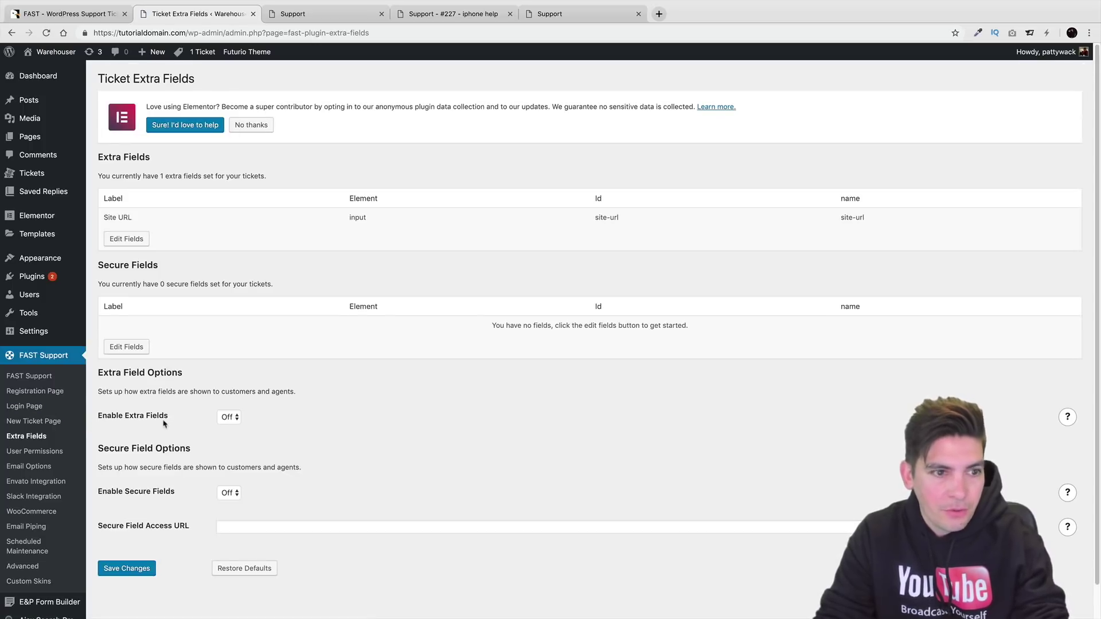
pyautogui.click(53, 453)
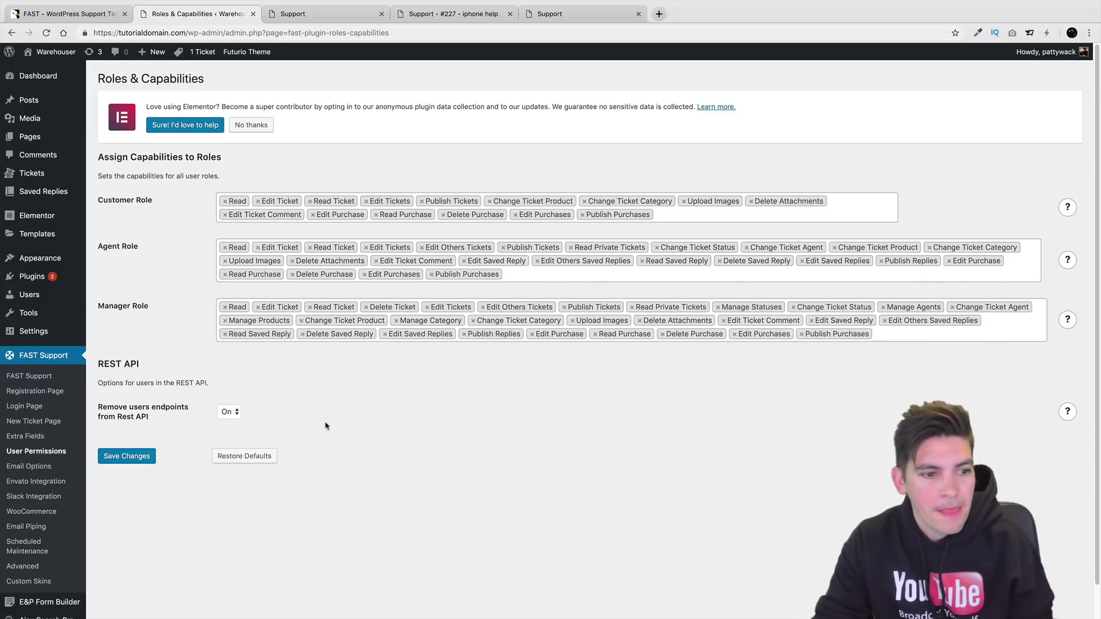
# Review the Email Options settings, then open Envato Integration with login and product linking Off.
pyautogui.click(48, 467)
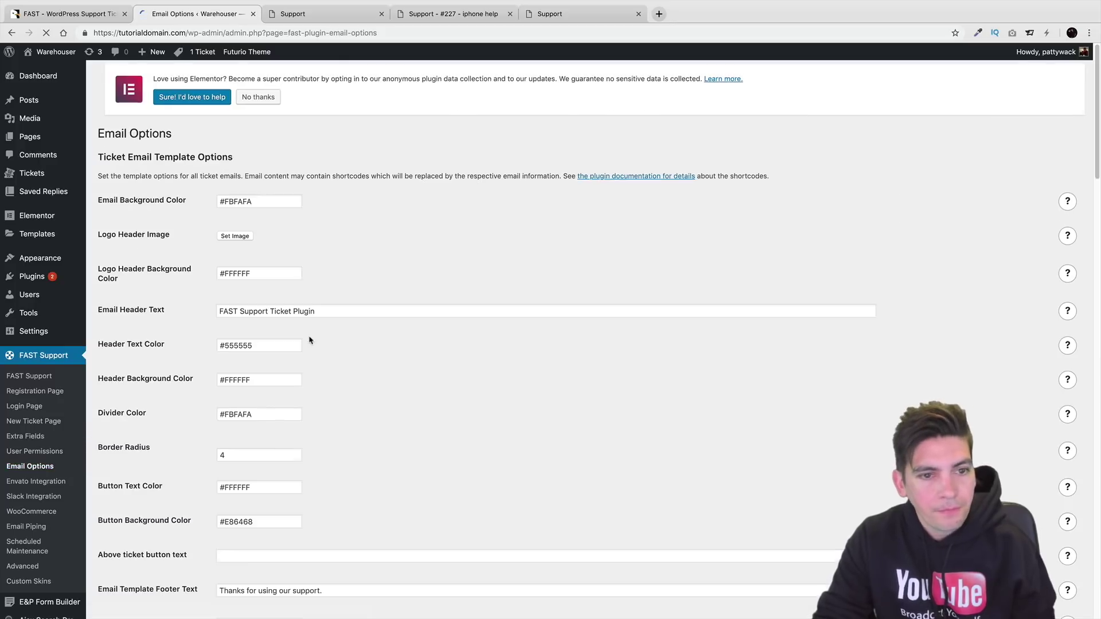
pyautogui.scroll(-1, 309, 341)
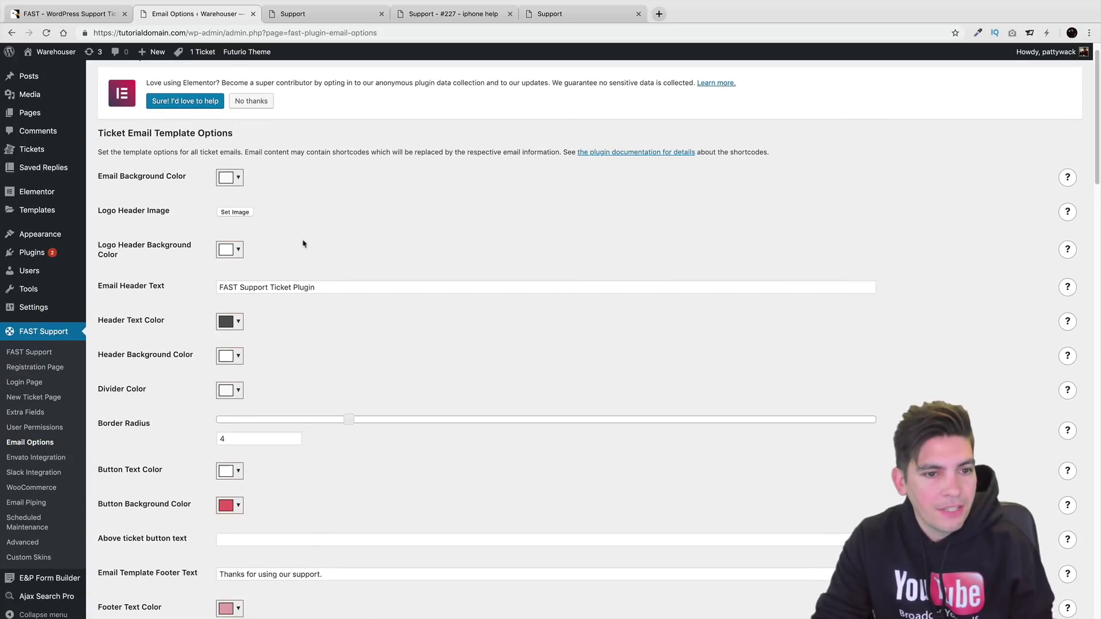
pyautogui.scroll(-1, 350, 335)
pyautogui.scroll(-5, 347, 333)
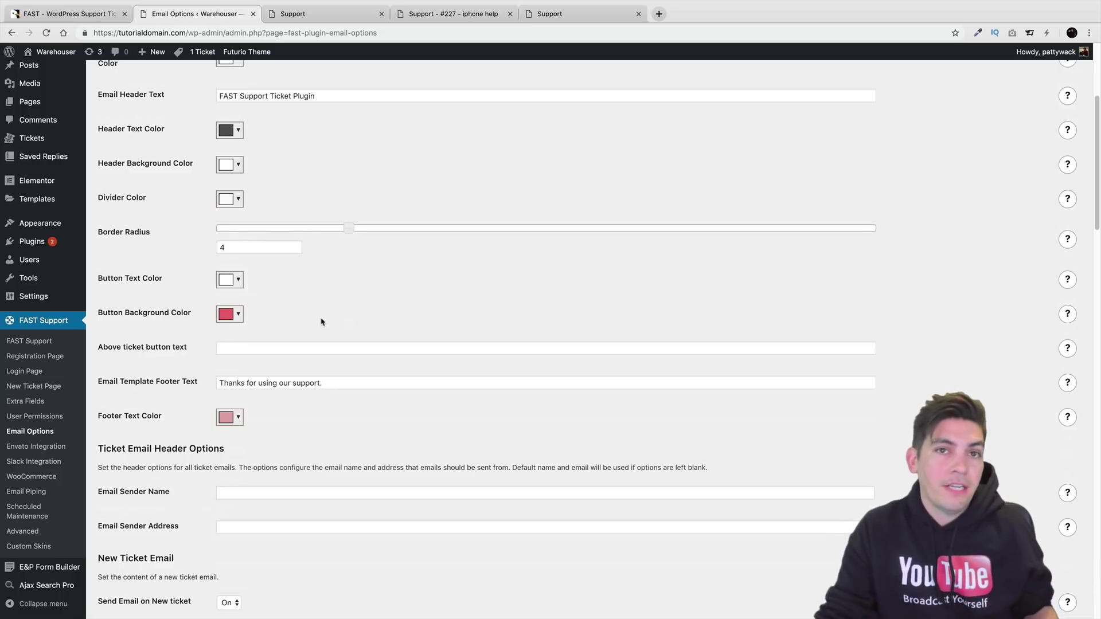
pyautogui.scroll(-3, 321, 322)
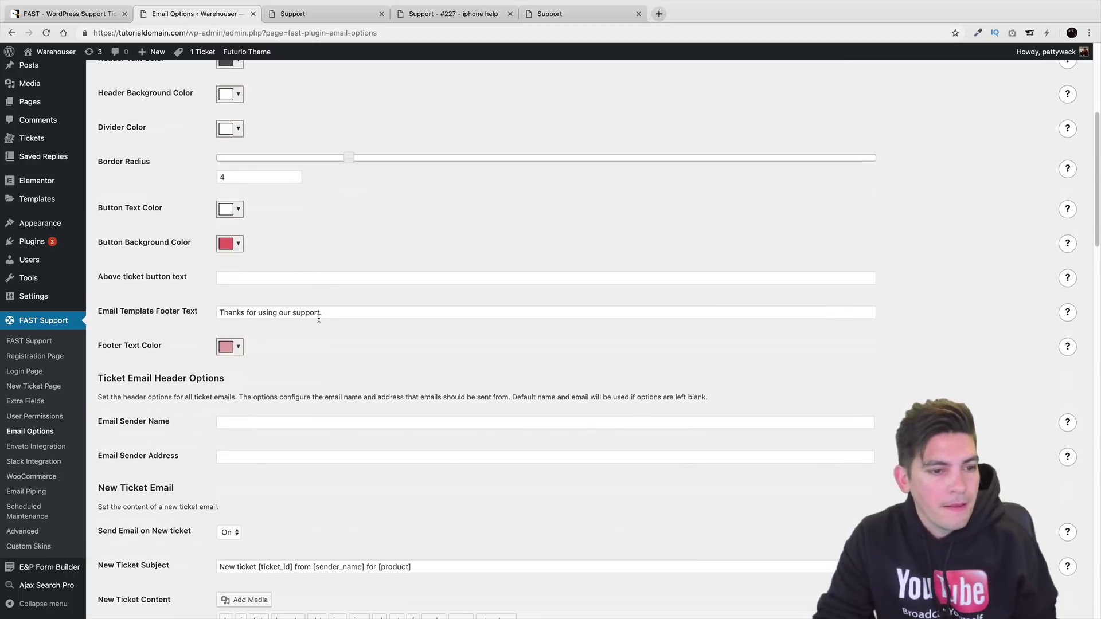
pyautogui.click(42, 448)
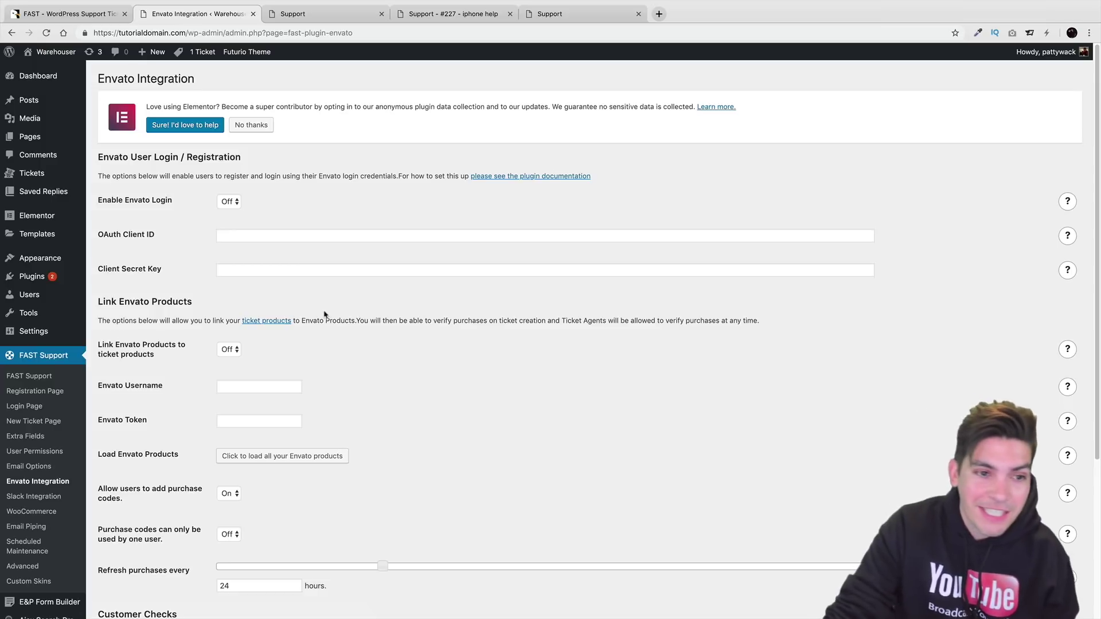
# Look through the WooCommerce and Email Piping settings, then open Scheduled Maintenance (auto close Off, 14 days).
pyautogui.click(46, 510)
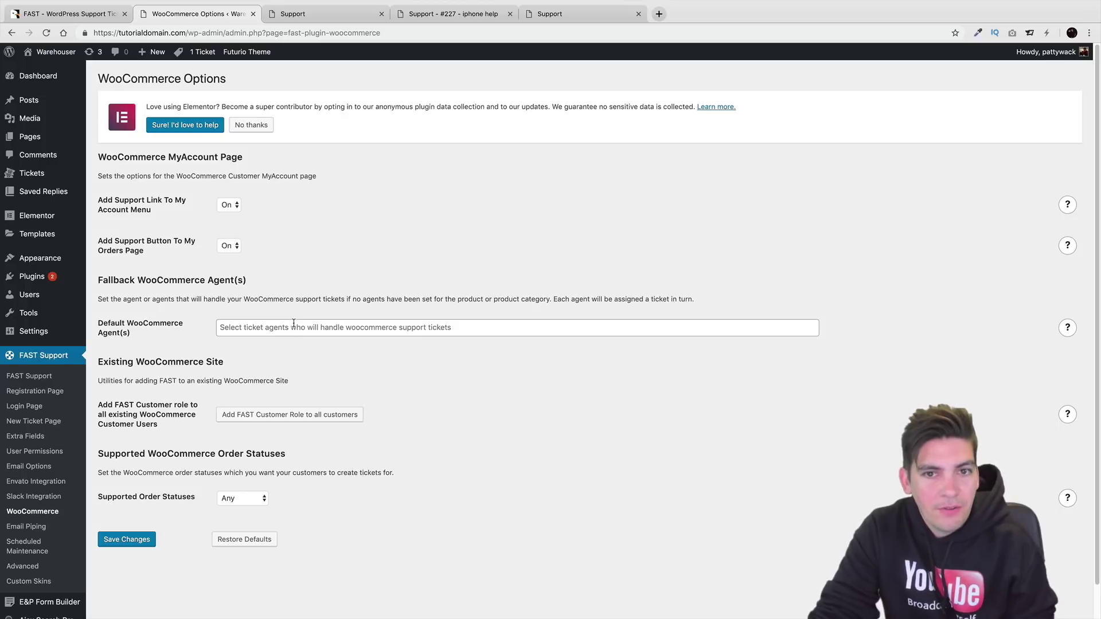
pyautogui.click(29, 526)
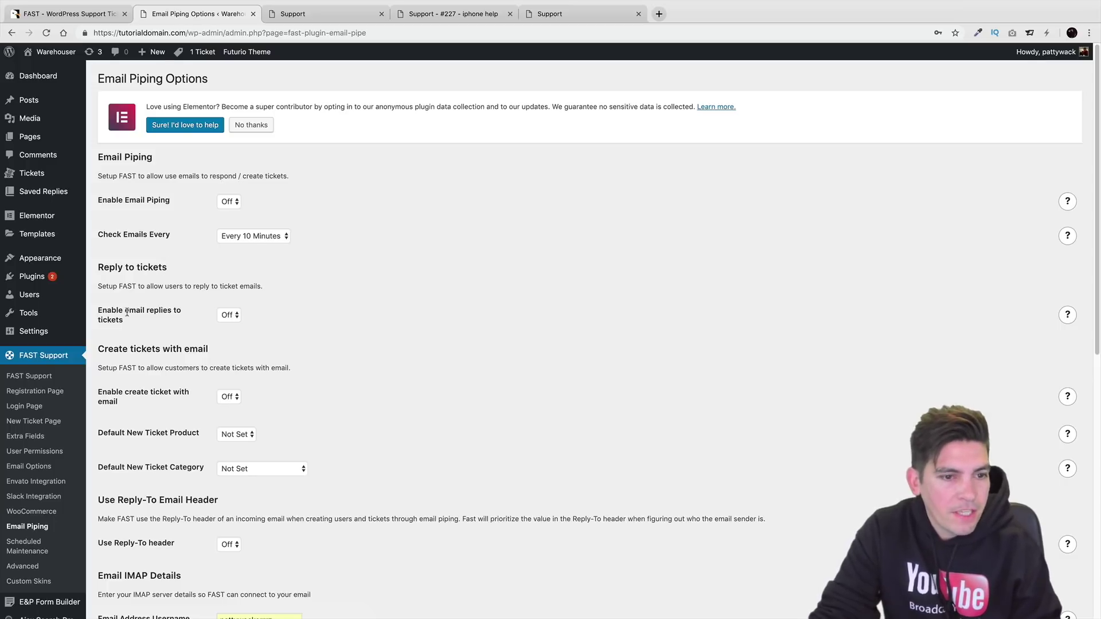
pyautogui.scroll(-1, 145, 309)
pyautogui.scroll(-2, 145, 309)
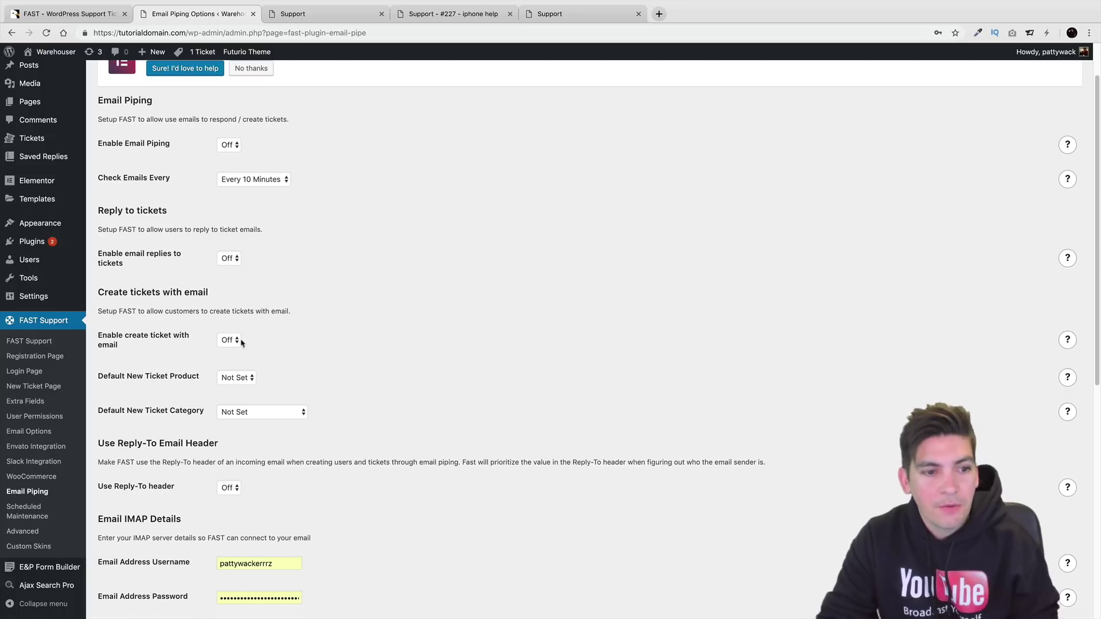
pyautogui.click(33, 515)
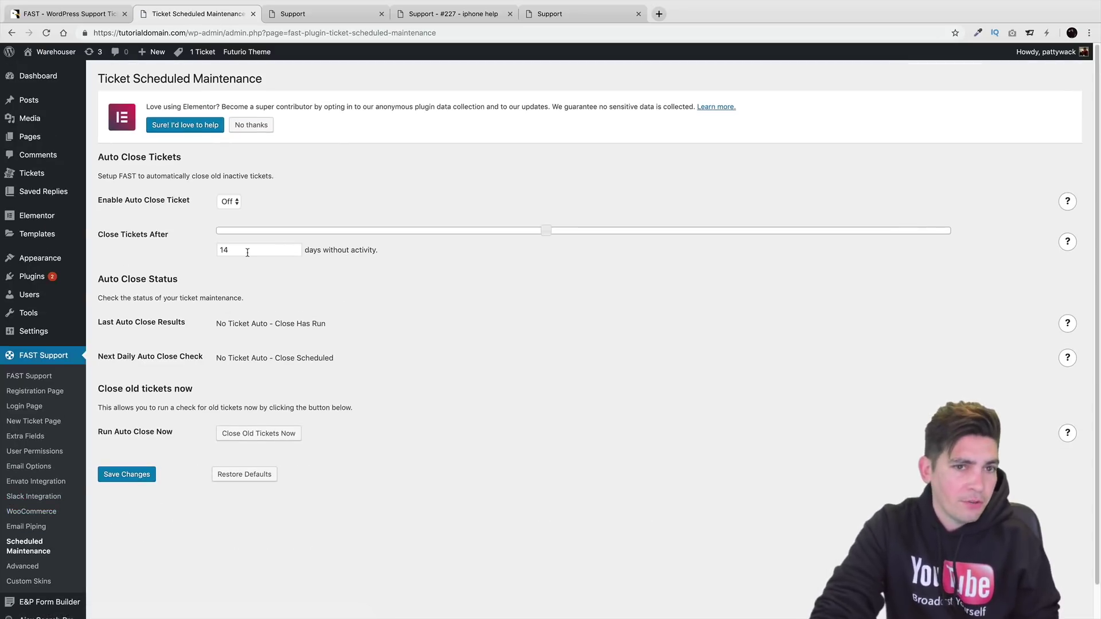
# Review the Advanced options, then start a new draft skin under Custom Skins.
pyautogui.click(30, 568)
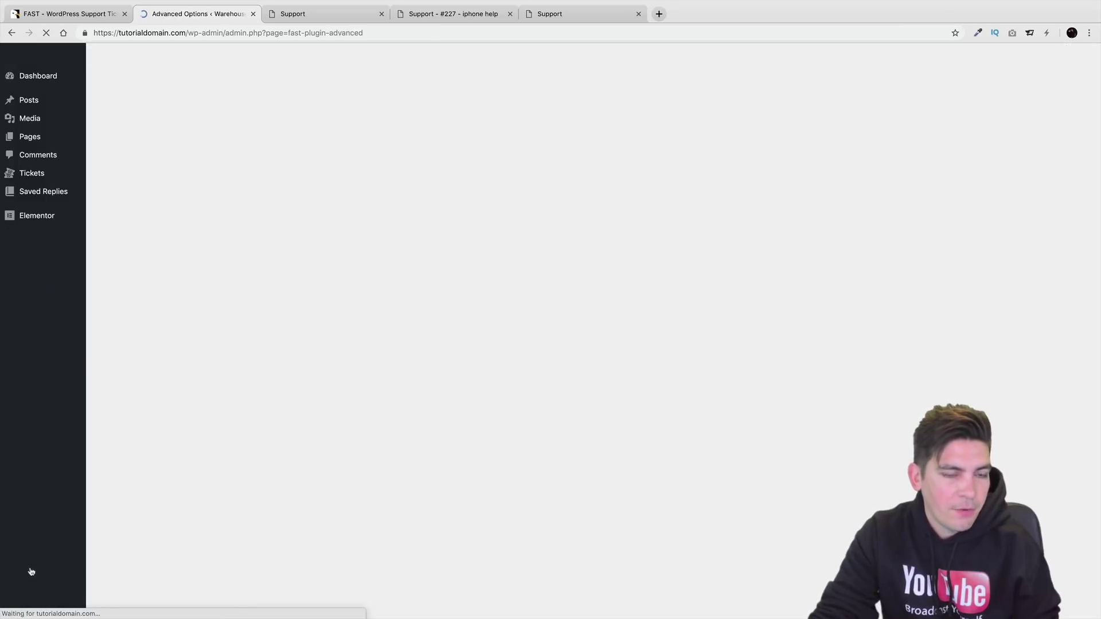
pyautogui.scroll(-5, 212, 440)
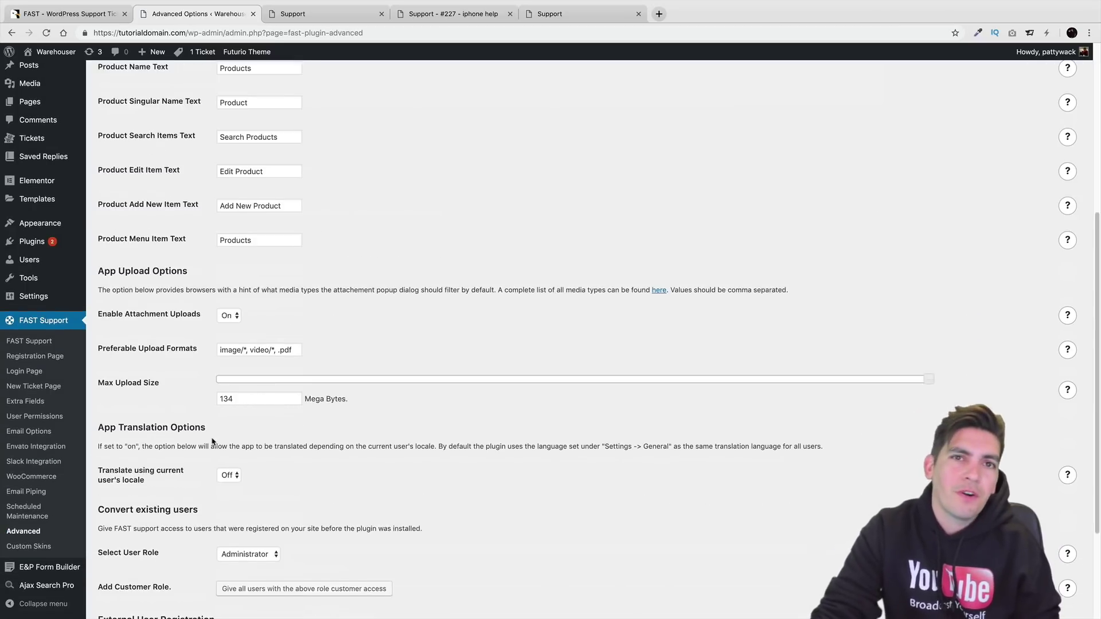
pyautogui.scroll(-1, 212, 440)
pyautogui.scroll(-5, 213, 439)
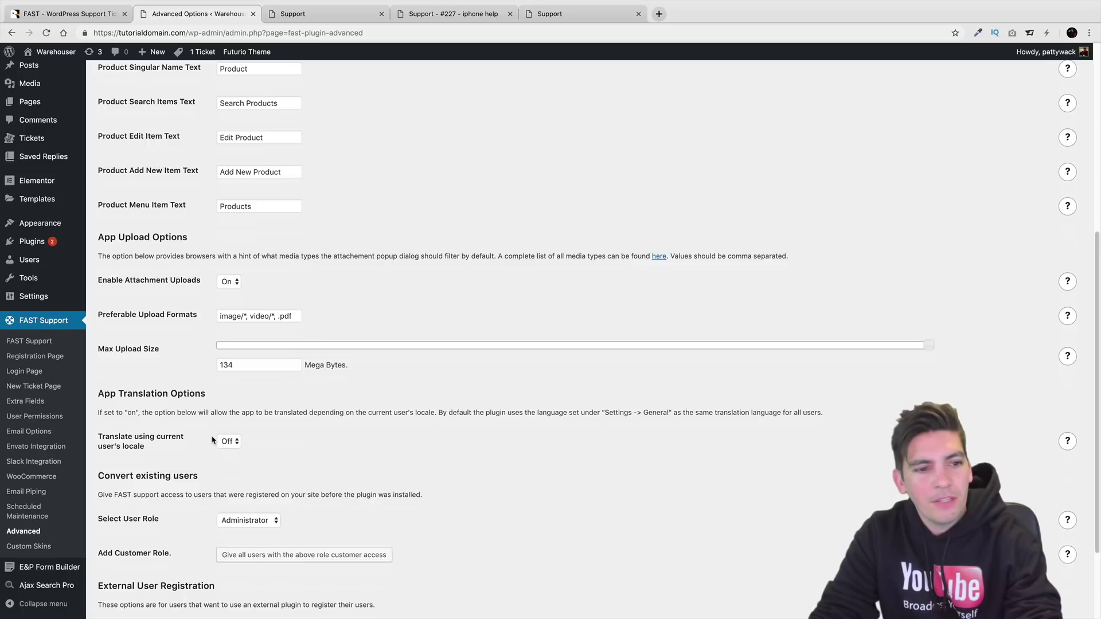
pyautogui.scroll(15, 217, 439)
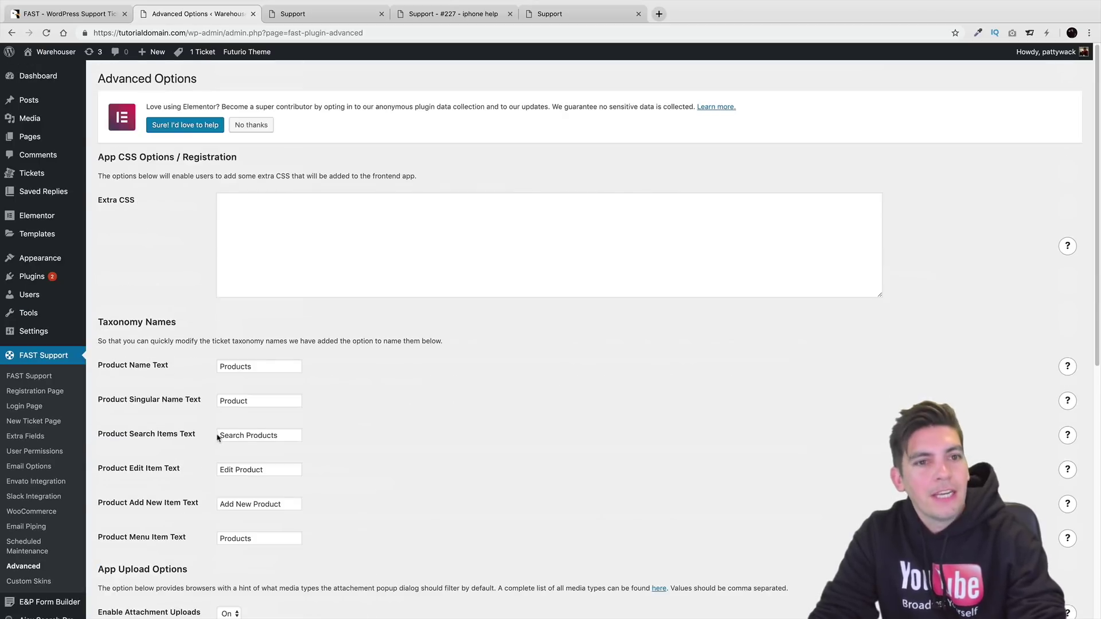
pyautogui.click(46, 582)
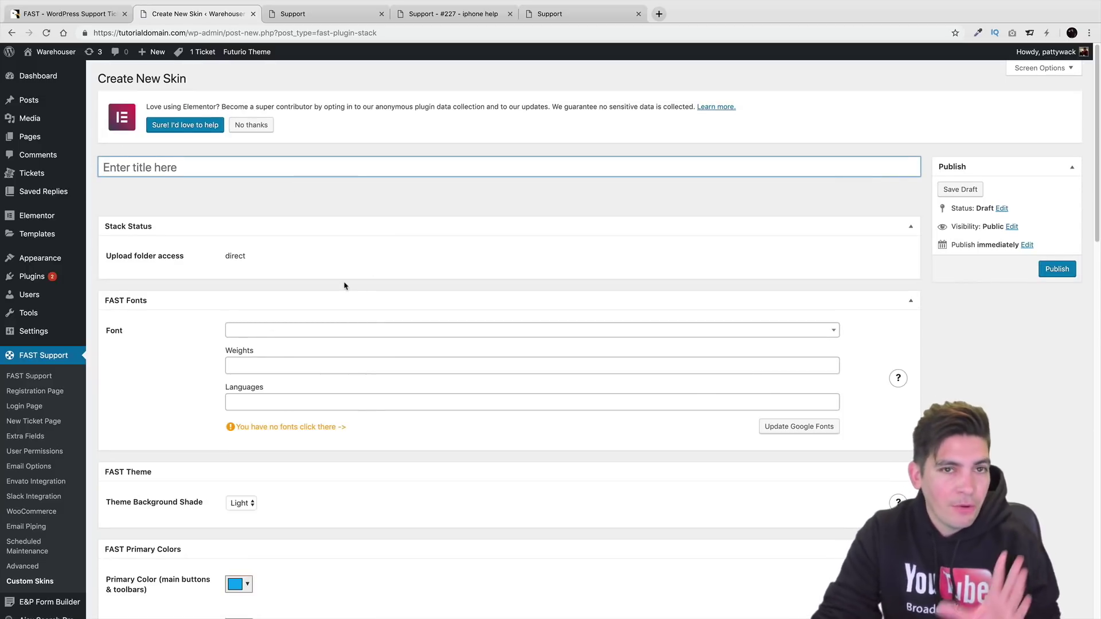
# Scroll through the new skin's font and colour settings, then open the FAST Support plugin options.
pyautogui.scroll(-4, 344, 286)
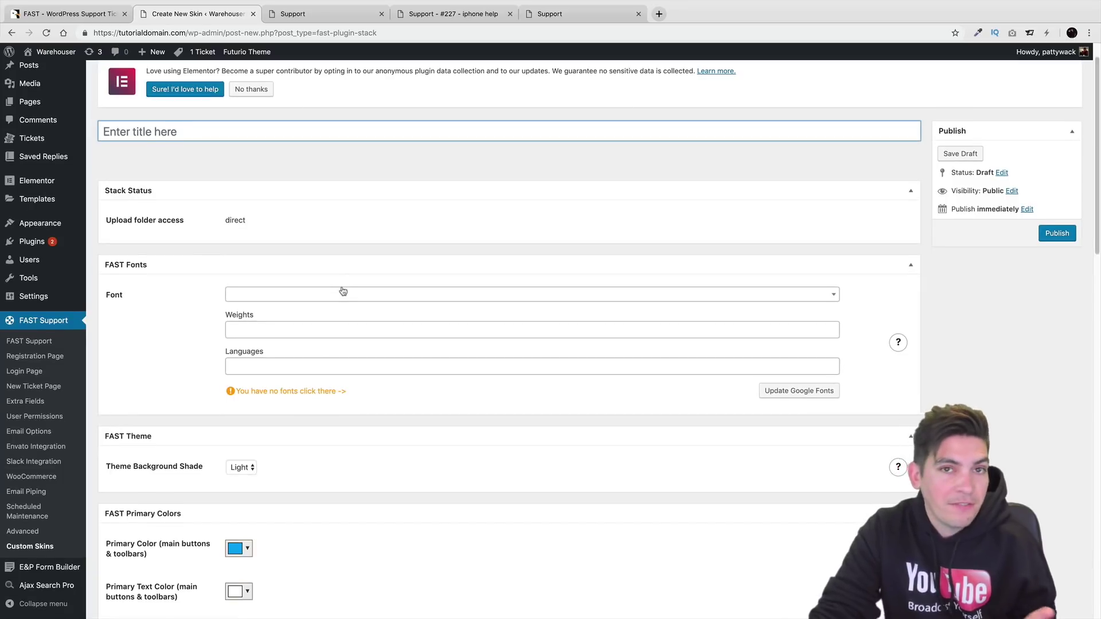
pyautogui.scroll(-15, 343, 291)
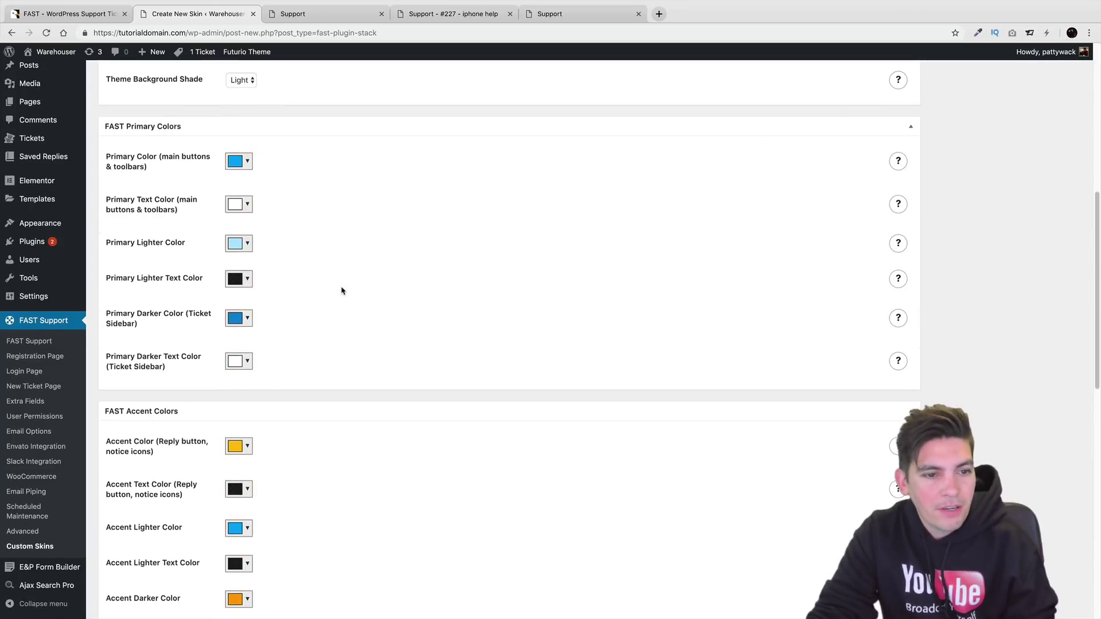
pyautogui.scroll(12, 514, 453)
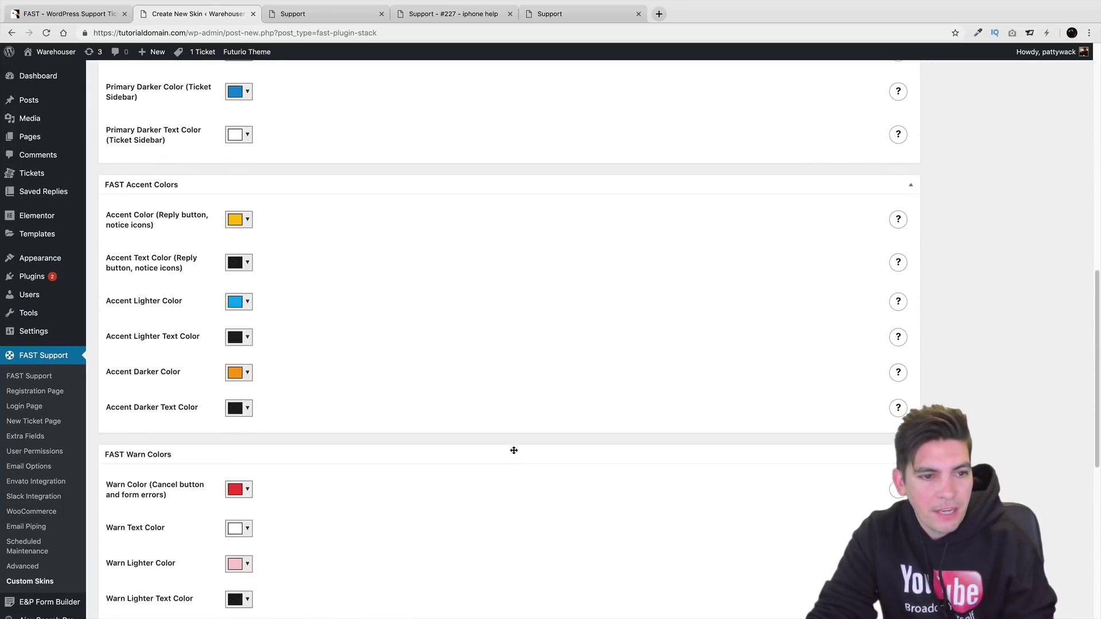
pyautogui.scroll(7, 514, 454)
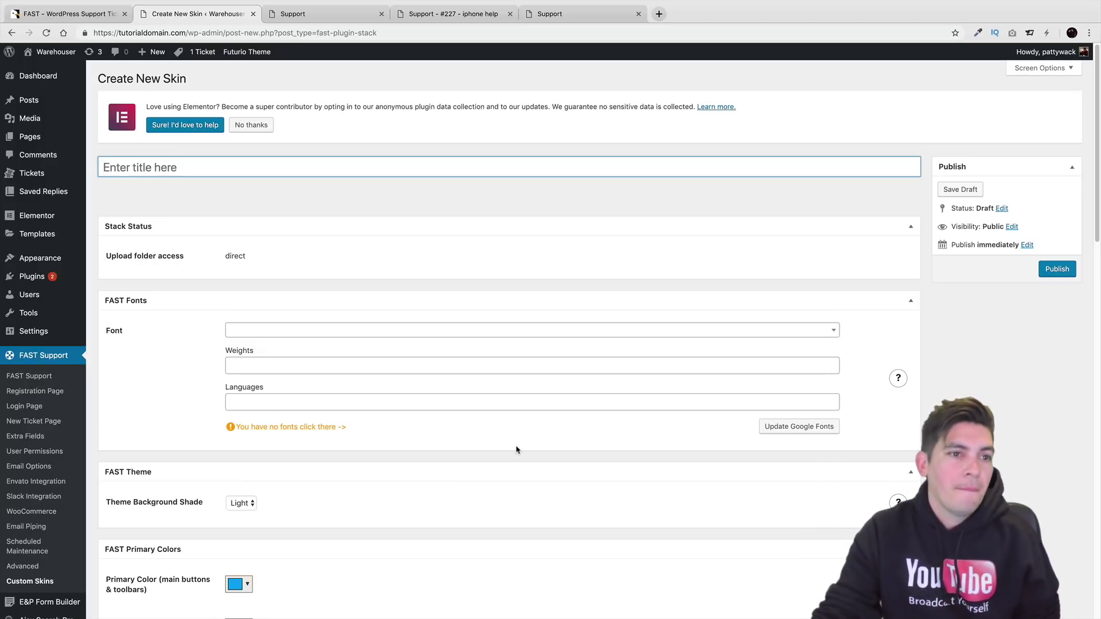
pyautogui.scroll(-9, 516, 450)
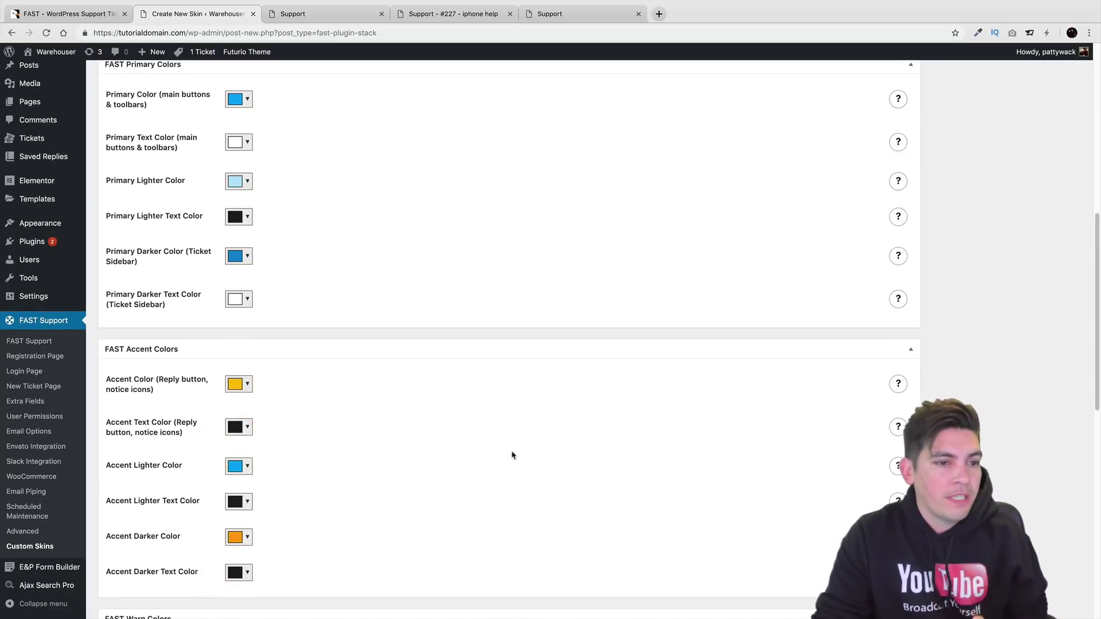
pyautogui.scroll(-9, 473, 434)
pyautogui.scroll(1, 443, 459)
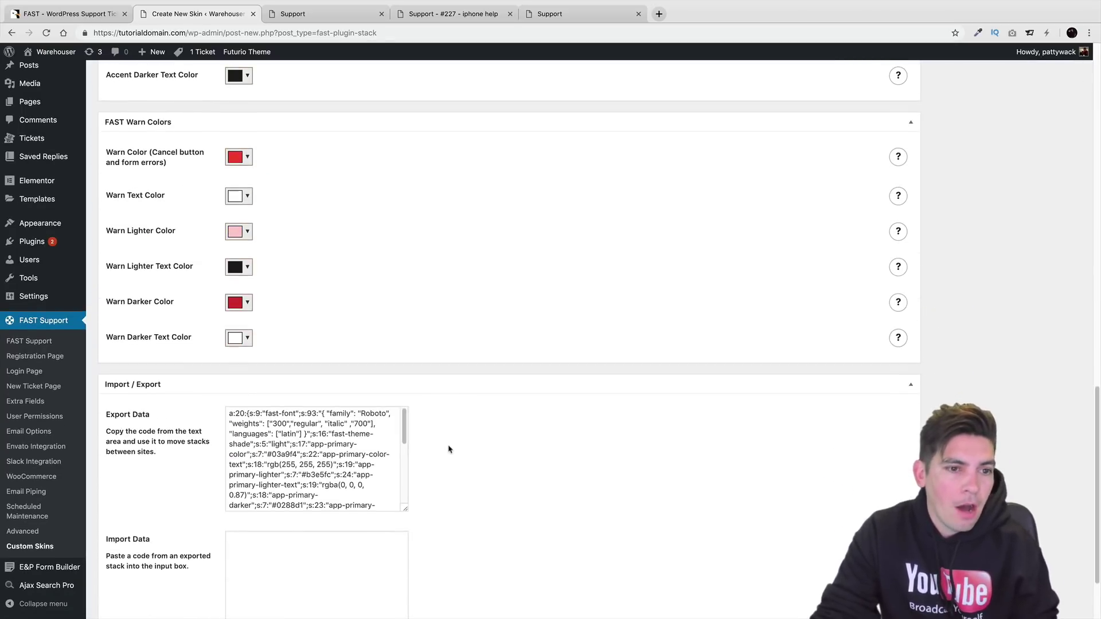
pyautogui.scroll(-2, 442, 462)
pyautogui.scroll(12, 445, 453)
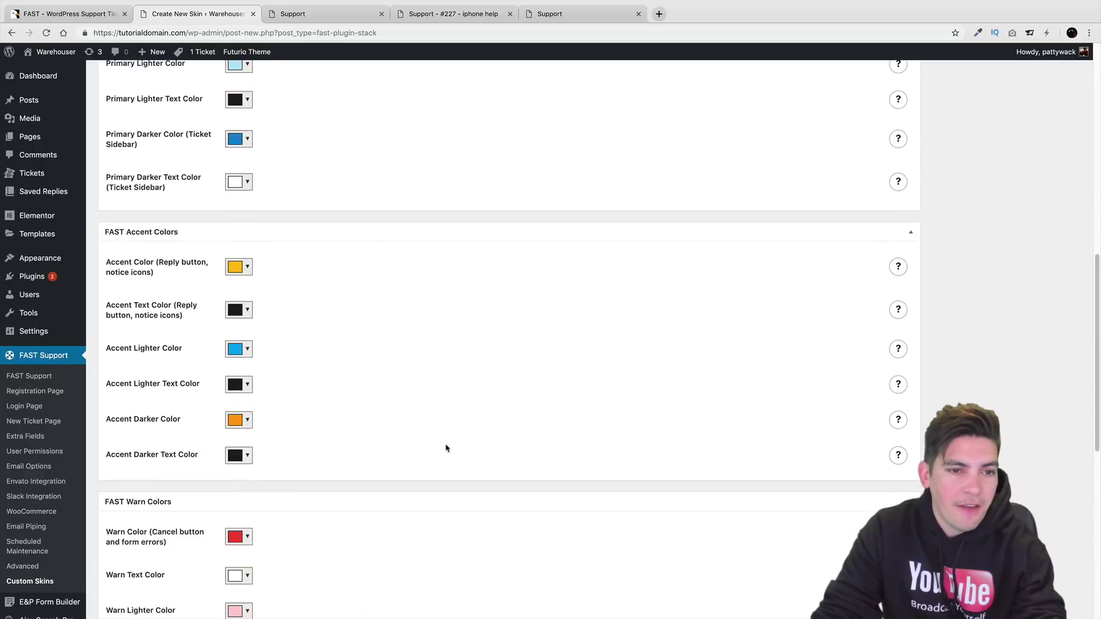
pyautogui.scroll(7, 447, 448)
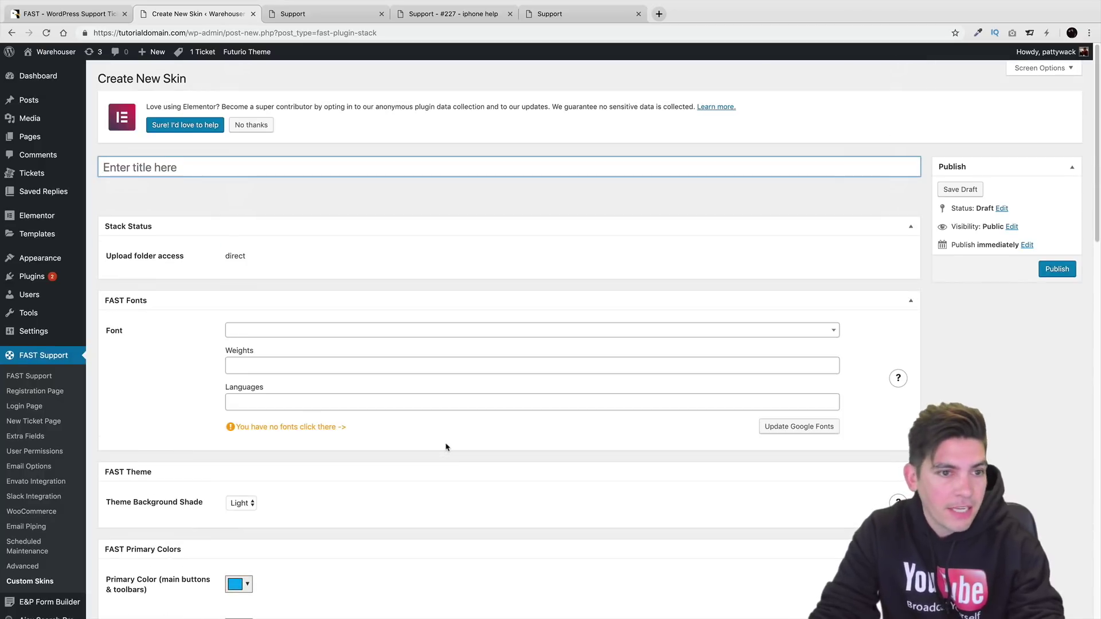
pyautogui.scroll(-1, 446, 447)
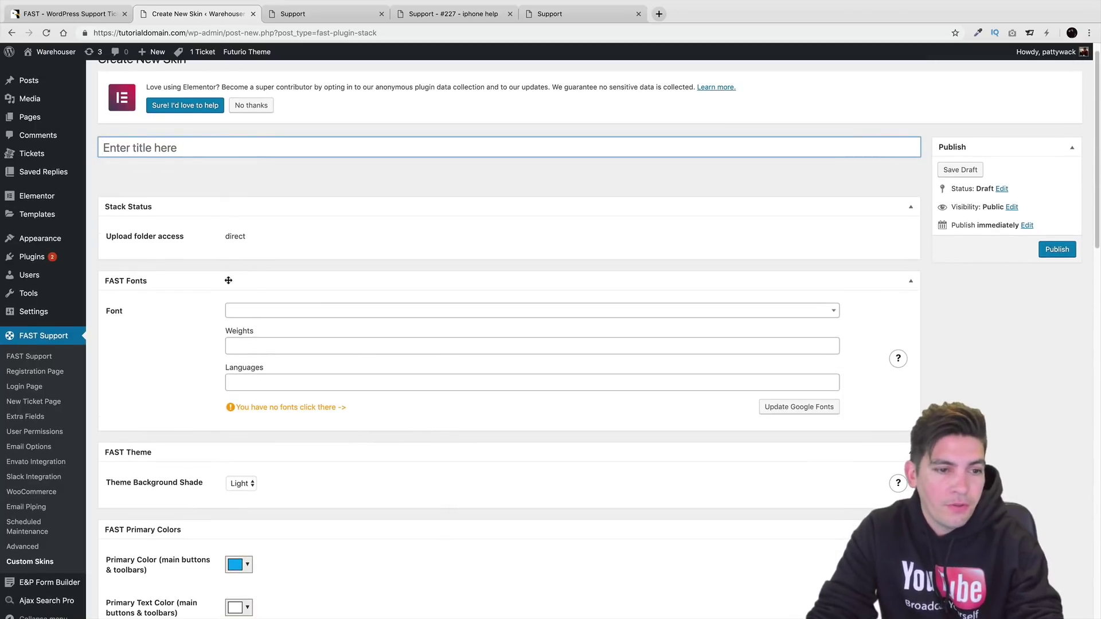
pyautogui.click(46, 359)
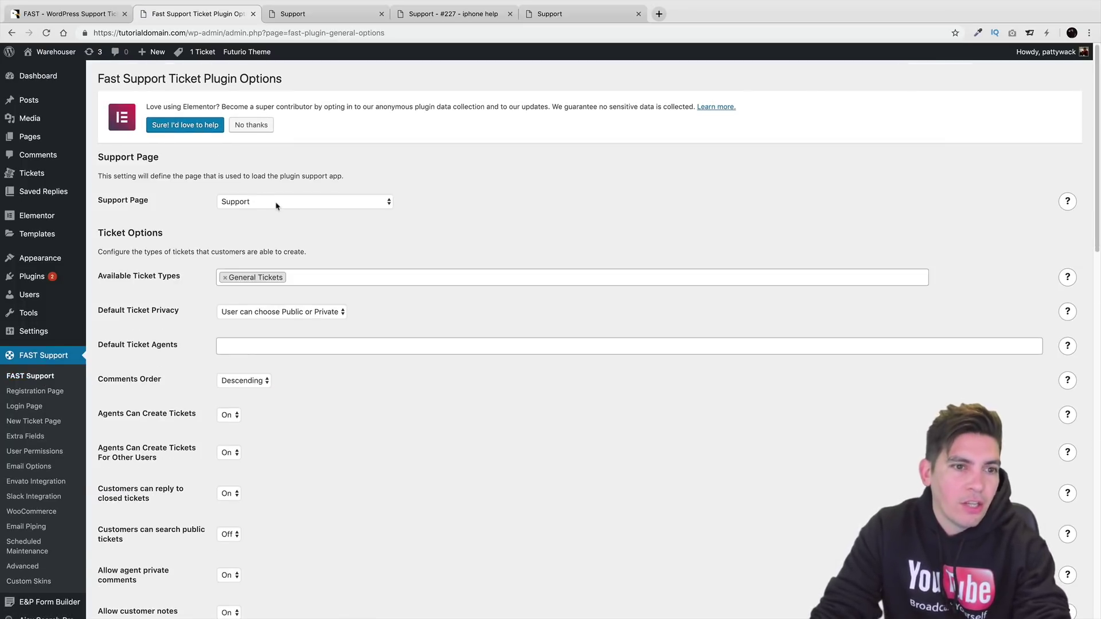
# From All Pages, view the Support page on the site, with one ticket under My Tickets.
pyautogui.moveTo(34, 136)
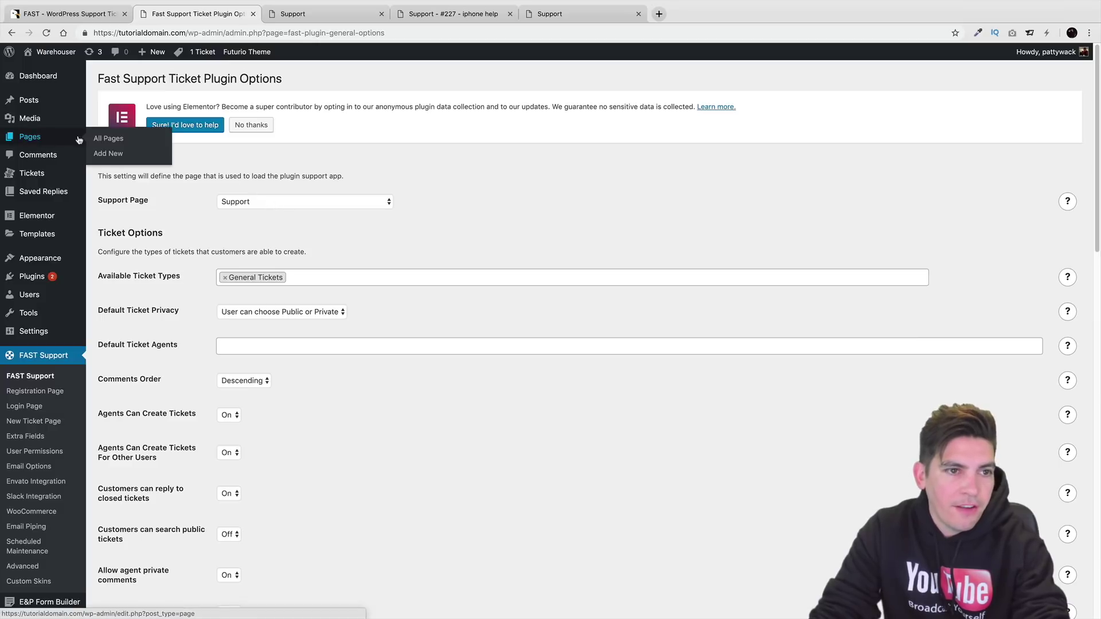
pyautogui.click(111, 142)
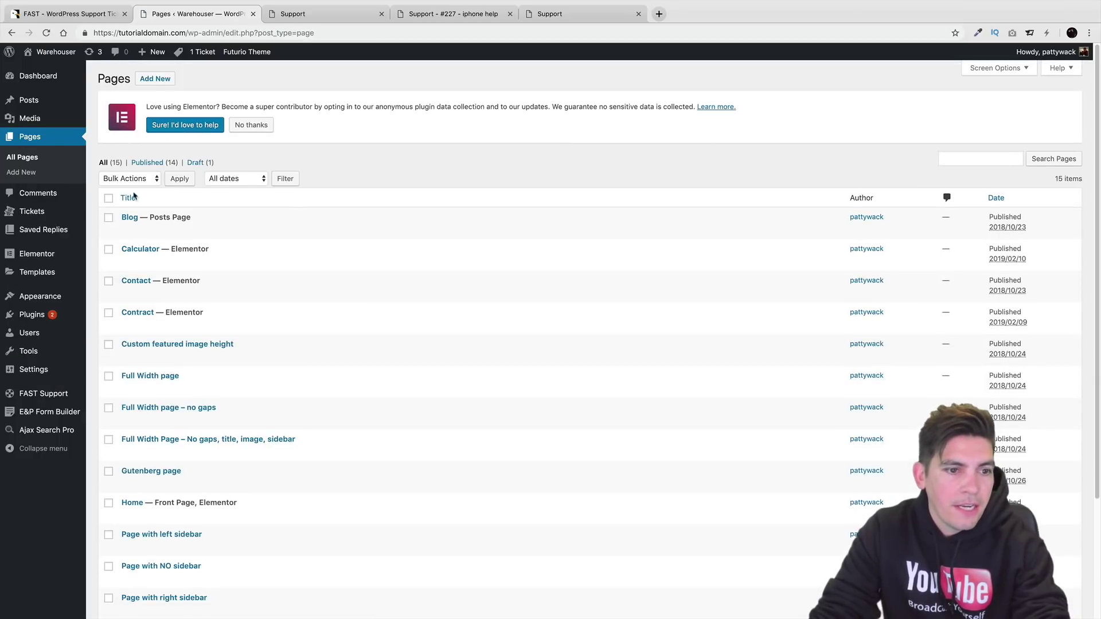
pyautogui.scroll(-3, 295, 344)
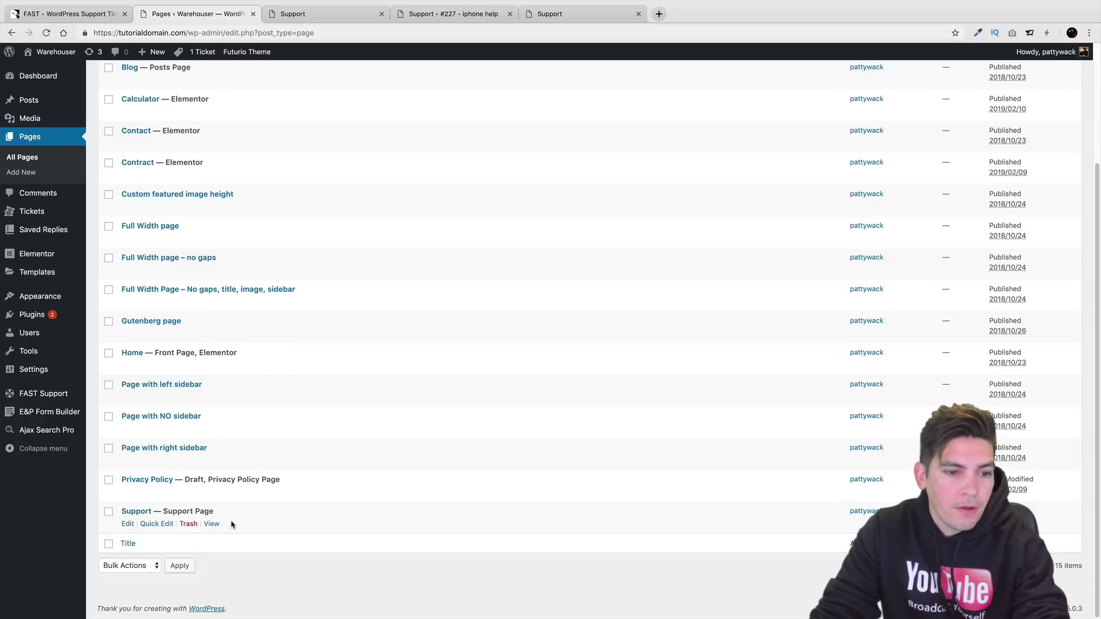
pyautogui.click(212, 524)
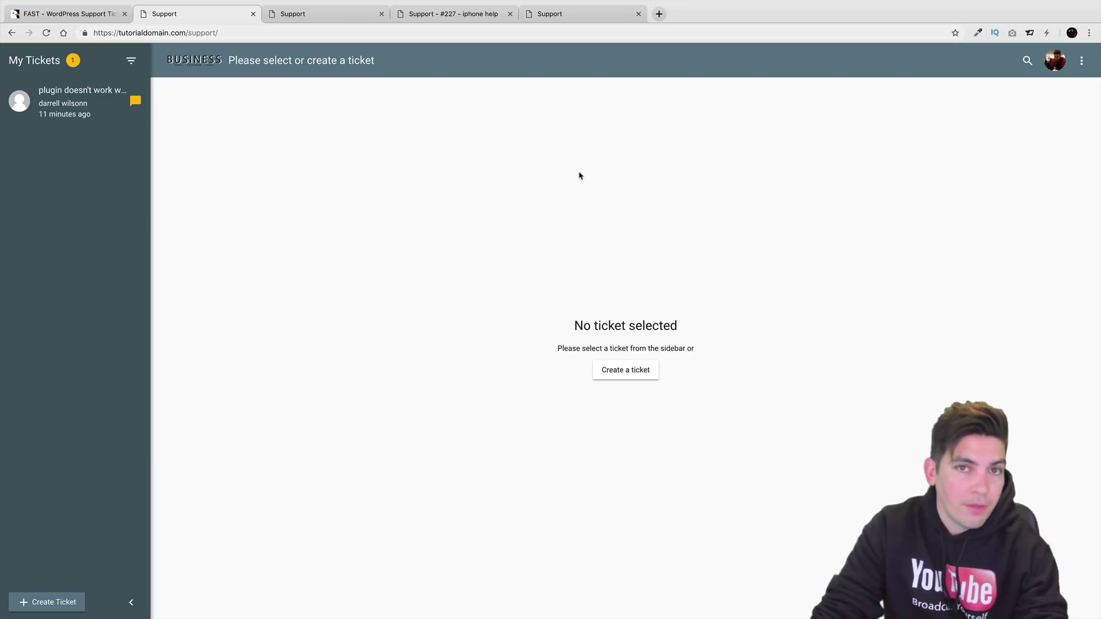
# Start a ticket for the existing agent user found by searching 'pa', in the Hiring? category.
pyautogui.click(649, 381)
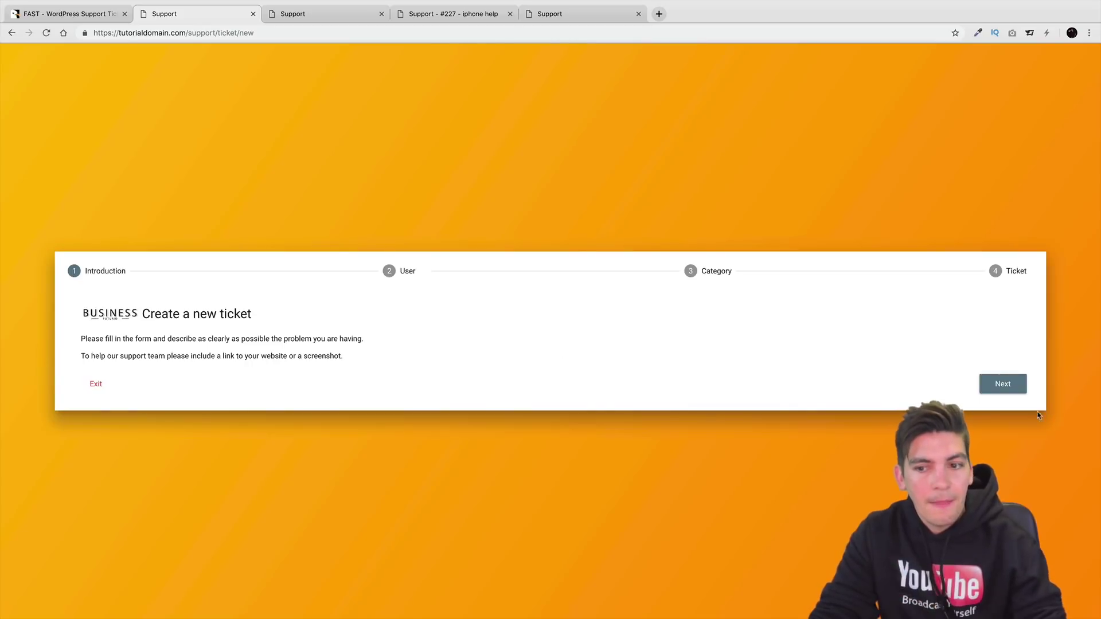
pyautogui.click(1014, 390)
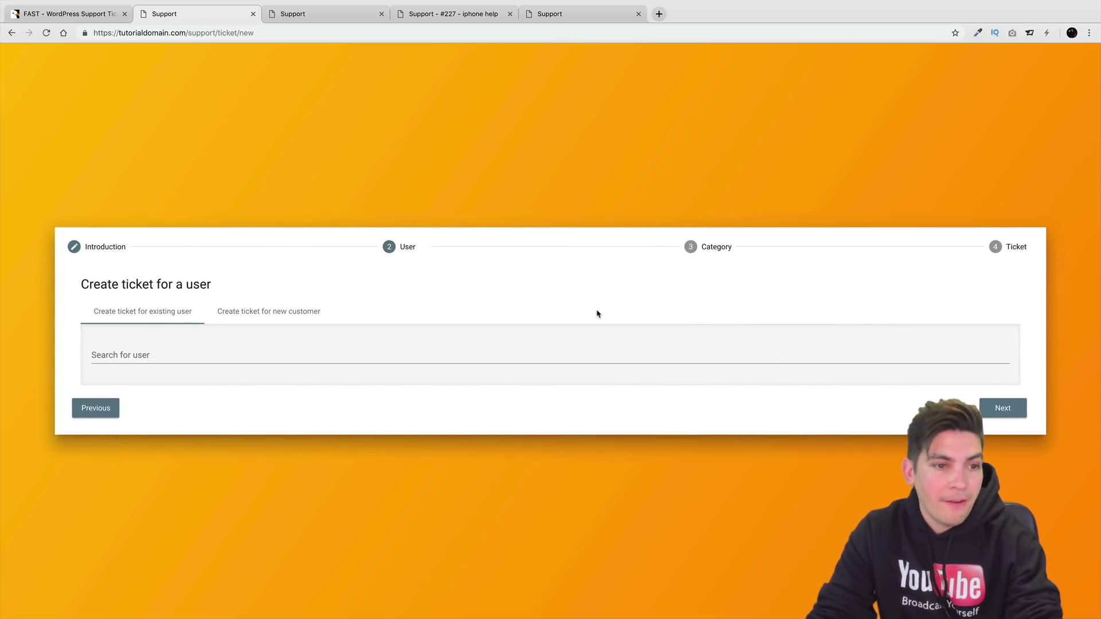
pyautogui.click(264, 313)
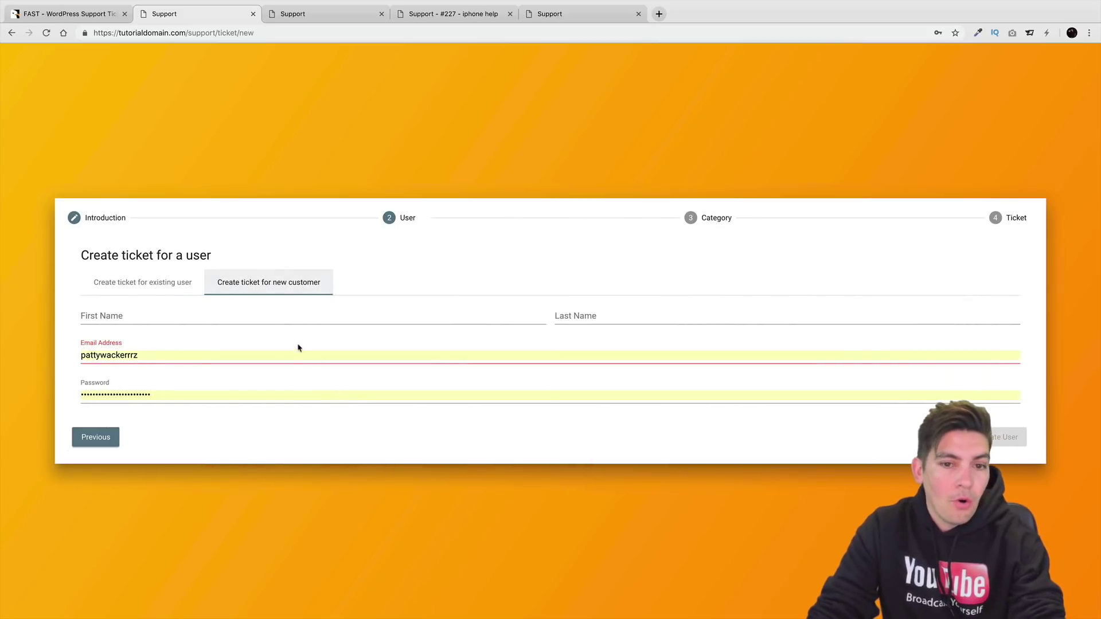
pyautogui.click(175, 290)
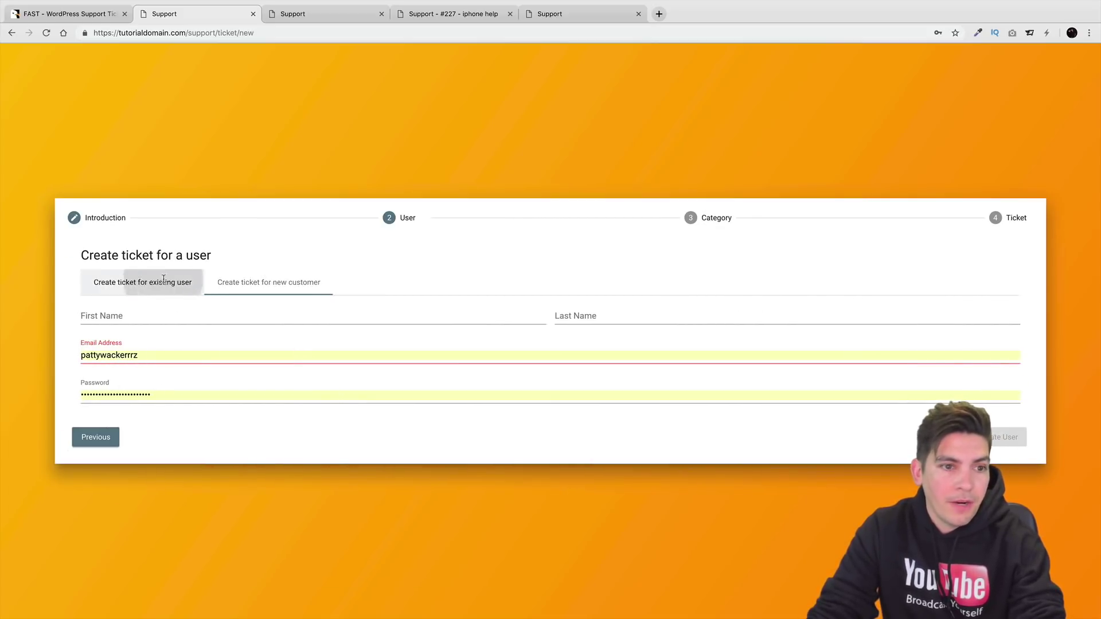
pyautogui.click(204, 353)
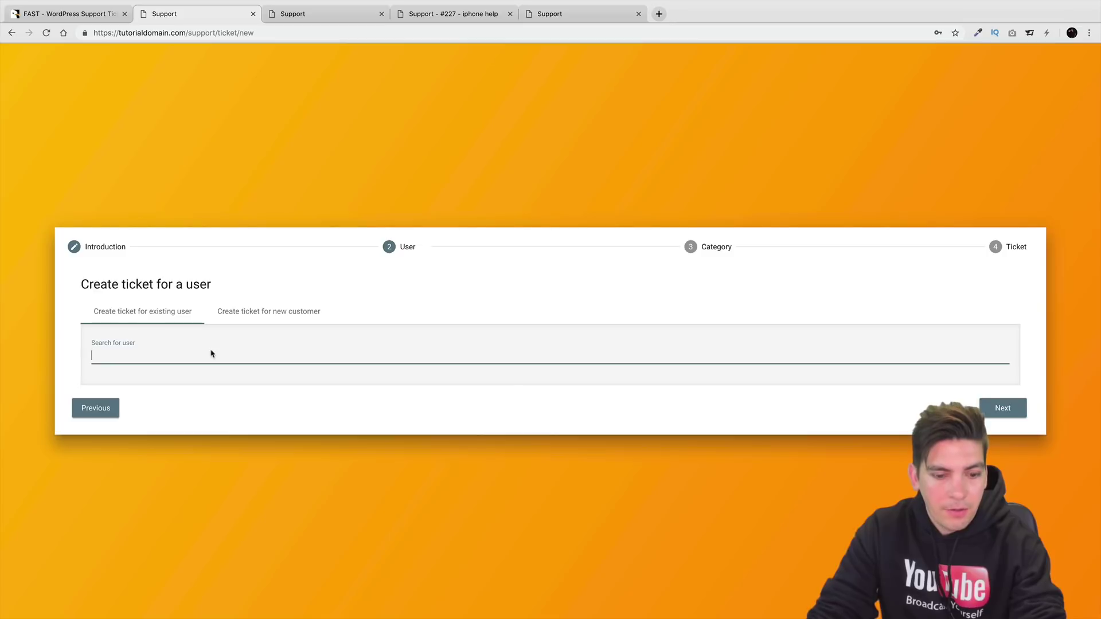
pyautogui.write('pa')
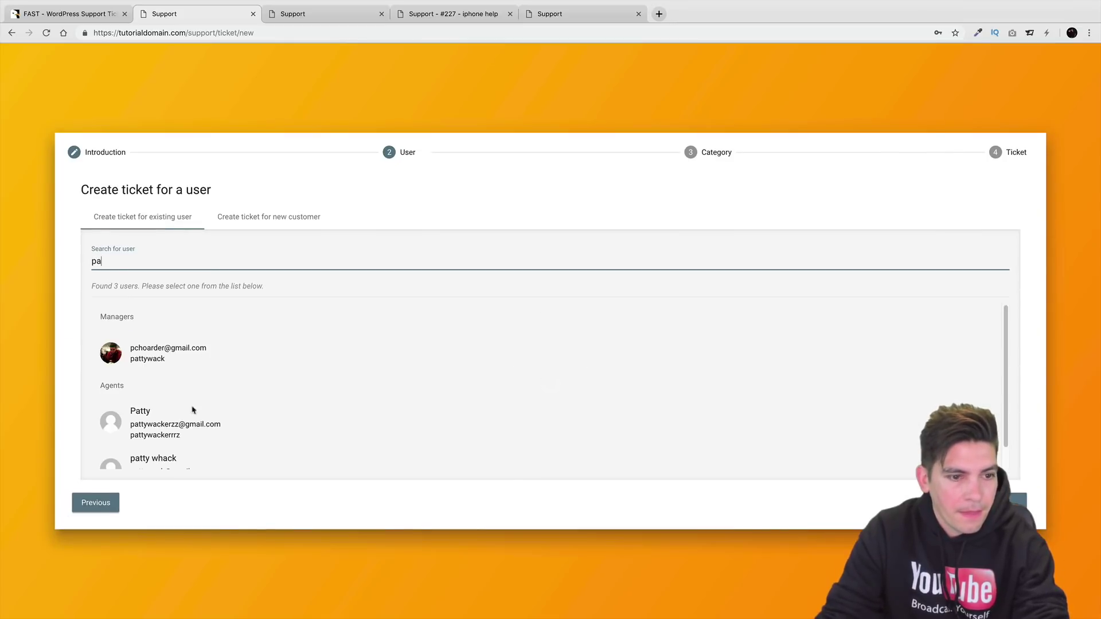
pyautogui.click(197, 432)
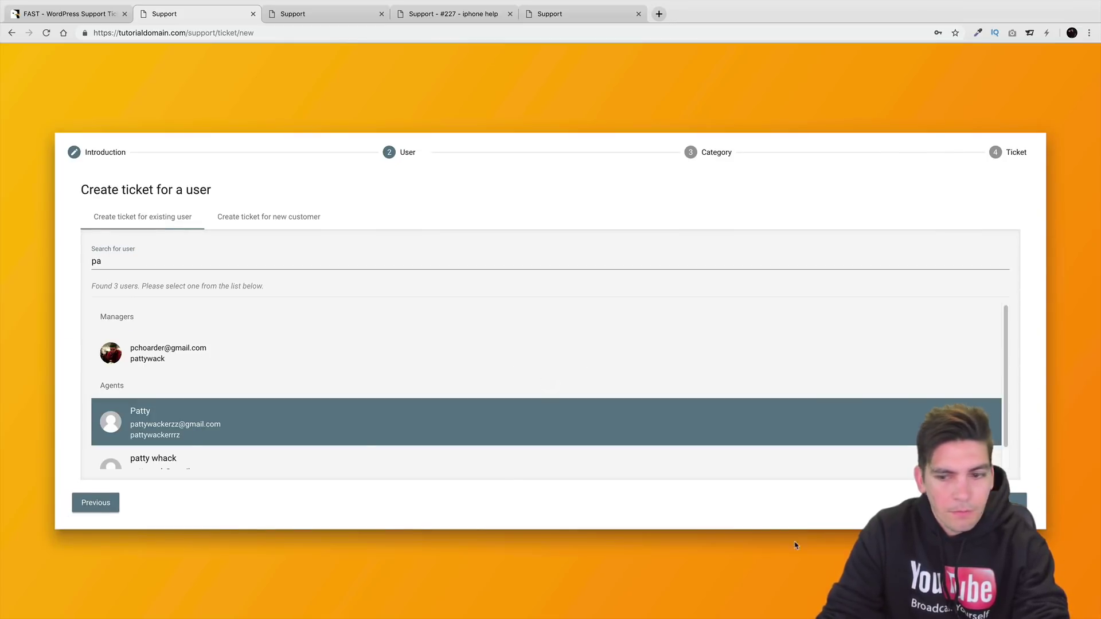
pyautogui.click(1015, 503)
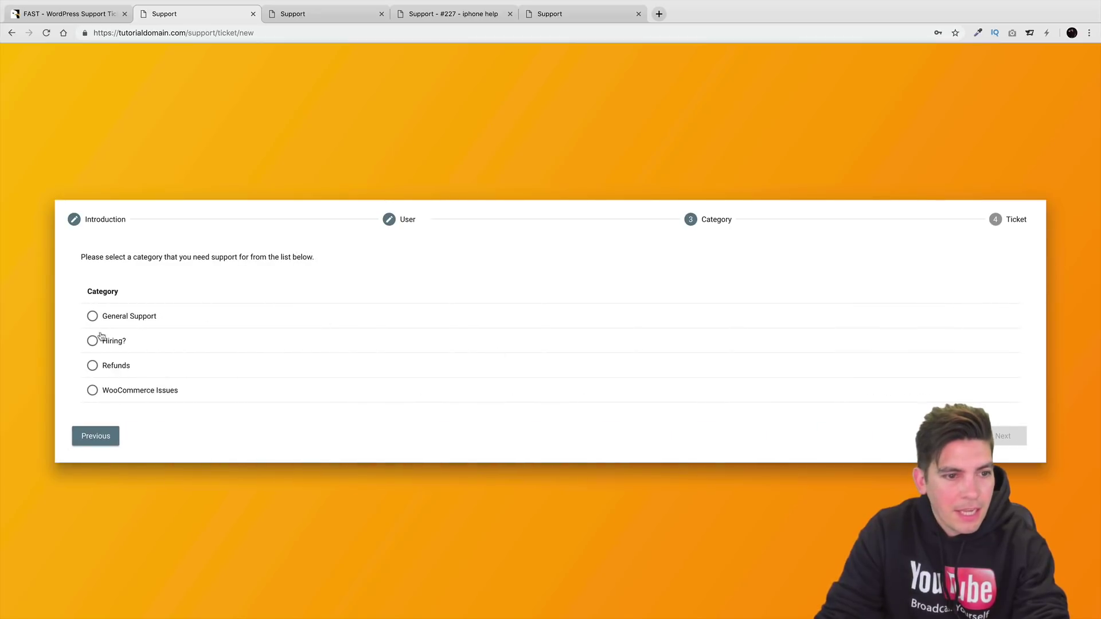
pyautogui.click(93, 319)
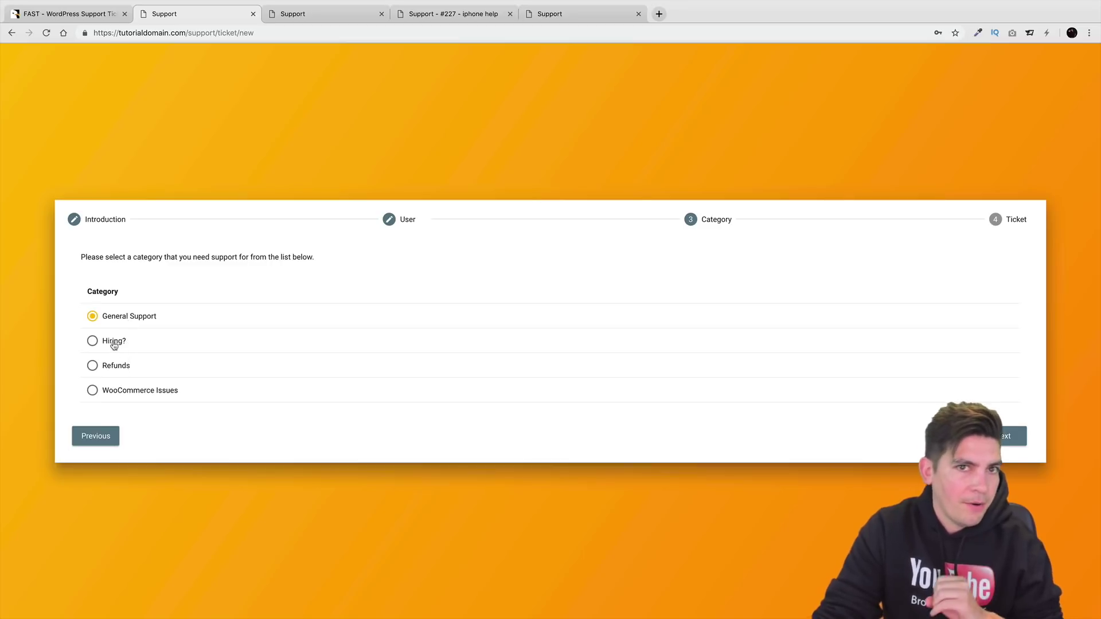
pyautogui.click(93, 339)
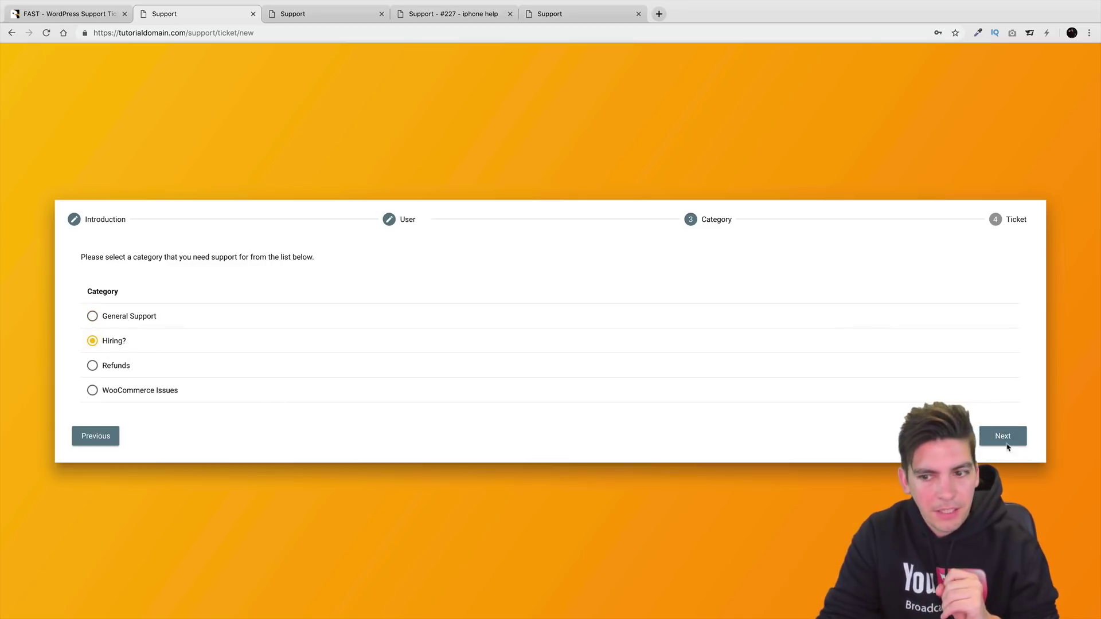
pyautogui.click(1004, 441)
# Enter subject 'send resume' and description 'hey send resume', make it private, and create the ticket.
pyautogui.click(337, 259)
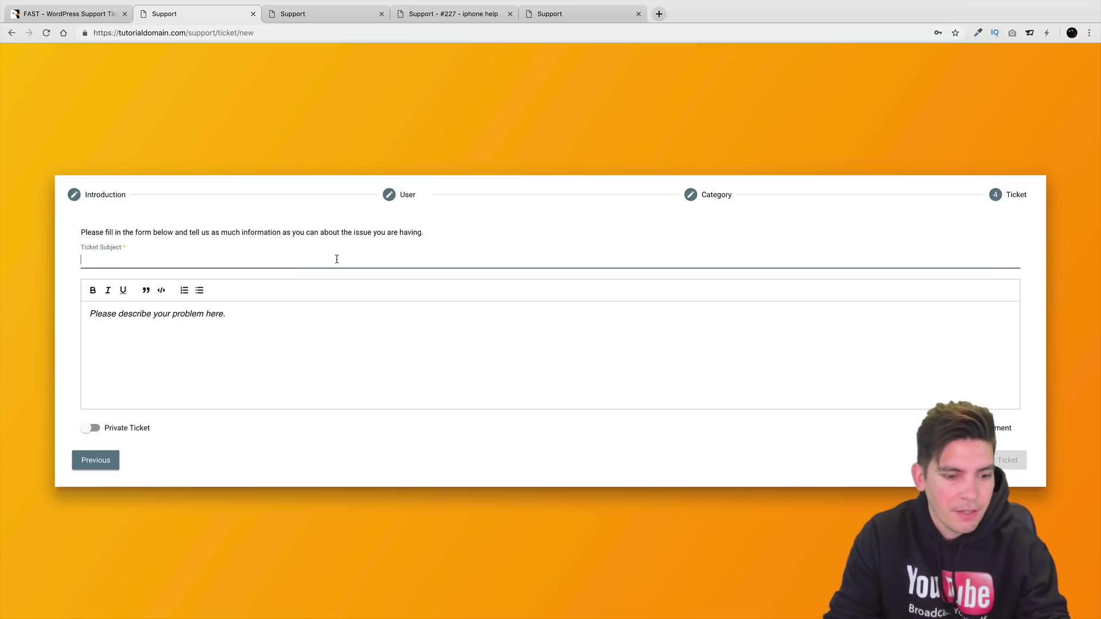
pyautogui.write('wha')
pyautogui.press('BackSpace')
pyautogui.write('send resume')
pyautogui.press('Tab')
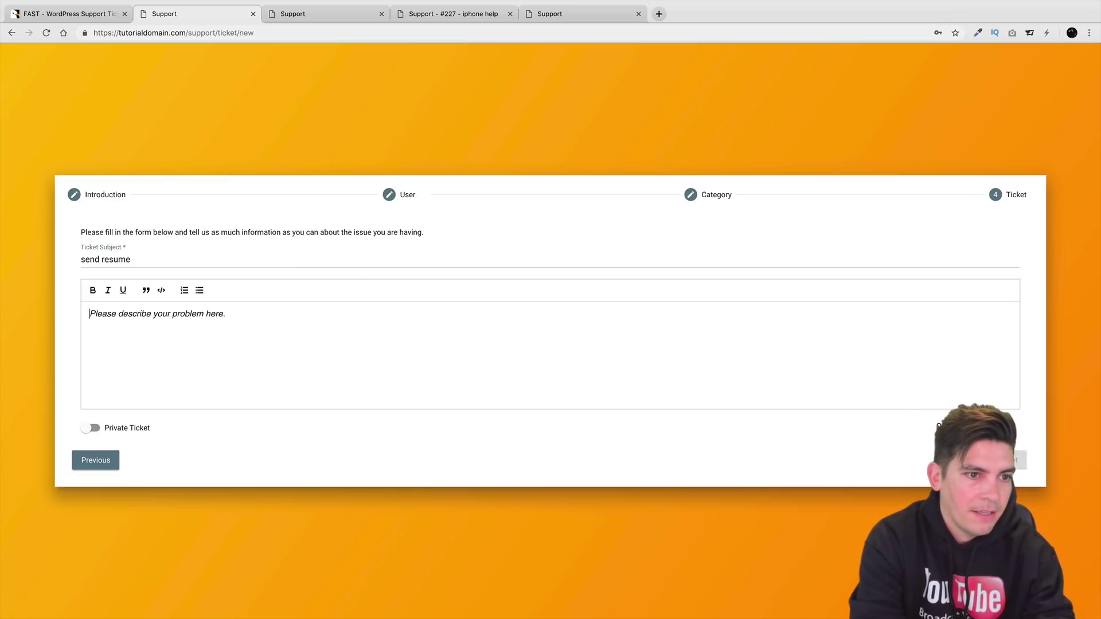
pyautogui.write('hey send resume')
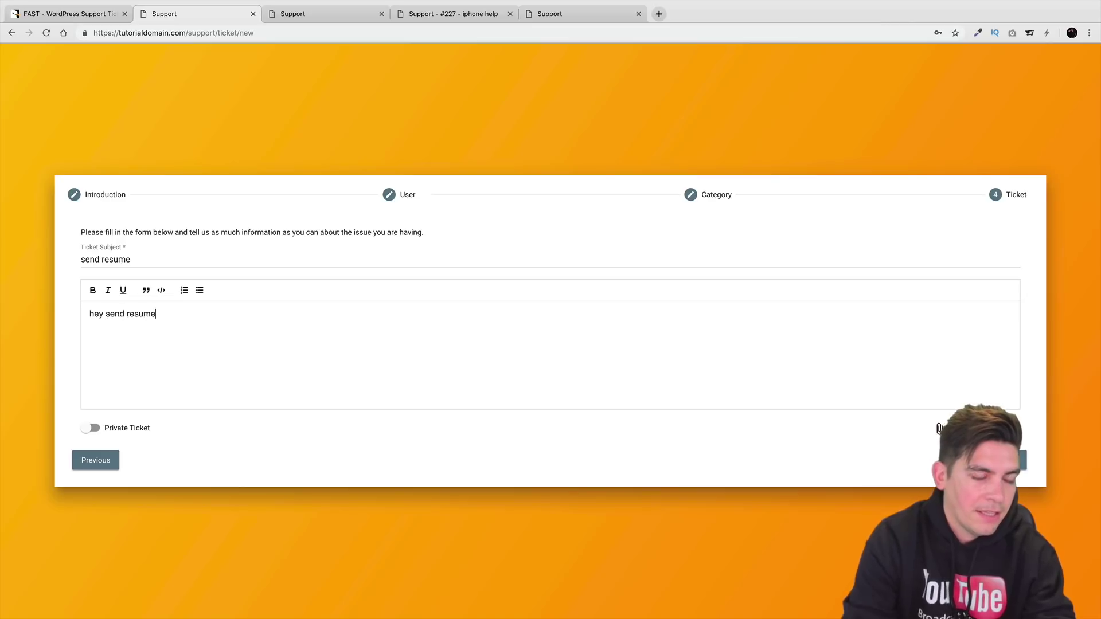
pyautogui.click(90, 427)
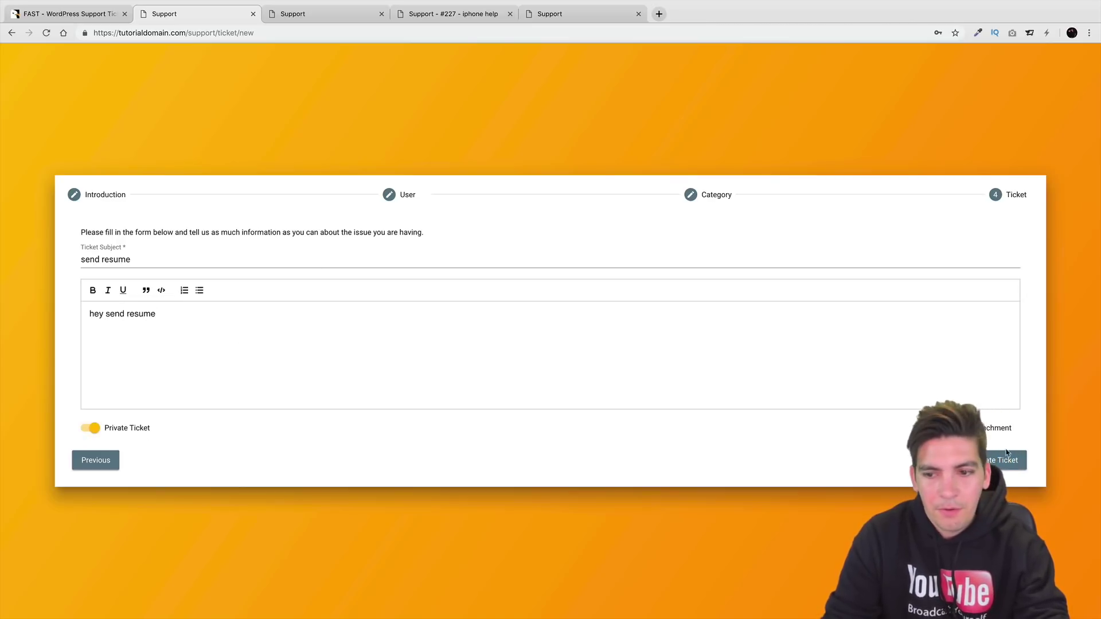
pyautogui.click(1005, 460)
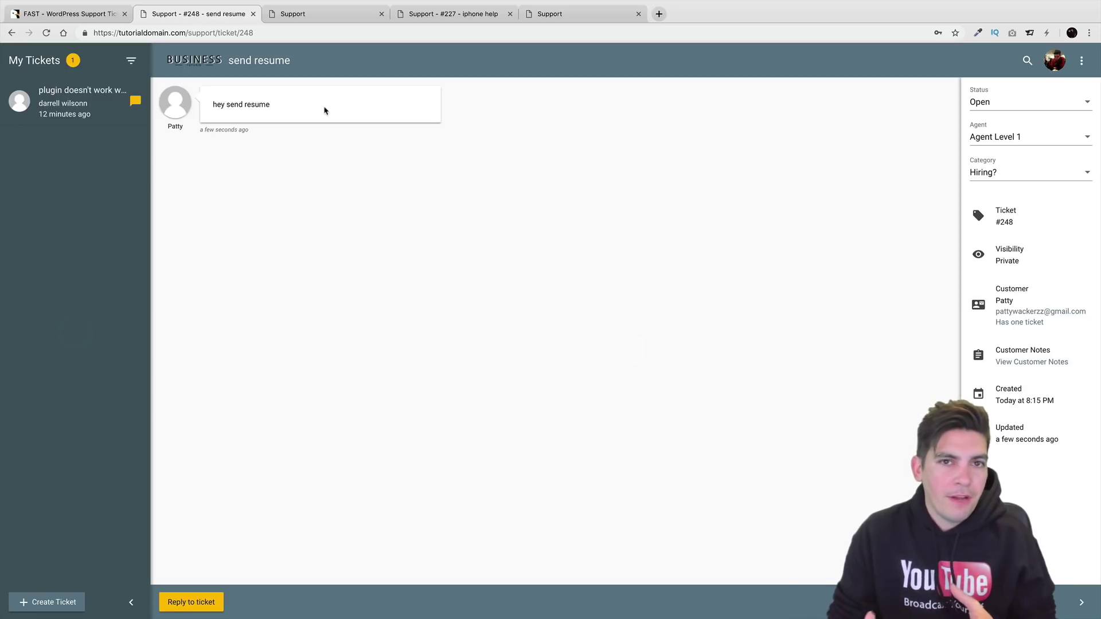
# Select the 'hey send resume' message on ticket #248, then switch to the other browser's registration page.
pyautogui.moveTo(324, 110); pyautogui.dragTo(213, 102)
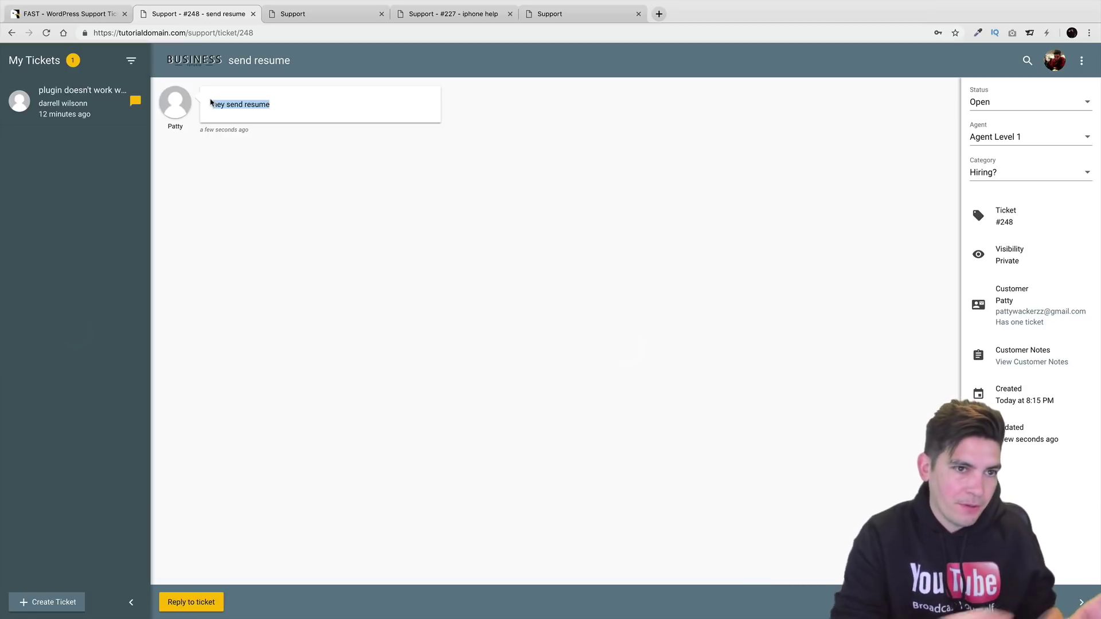
pyautogui.click(229, 107)
pyautogui.tripleClick(229, 107)
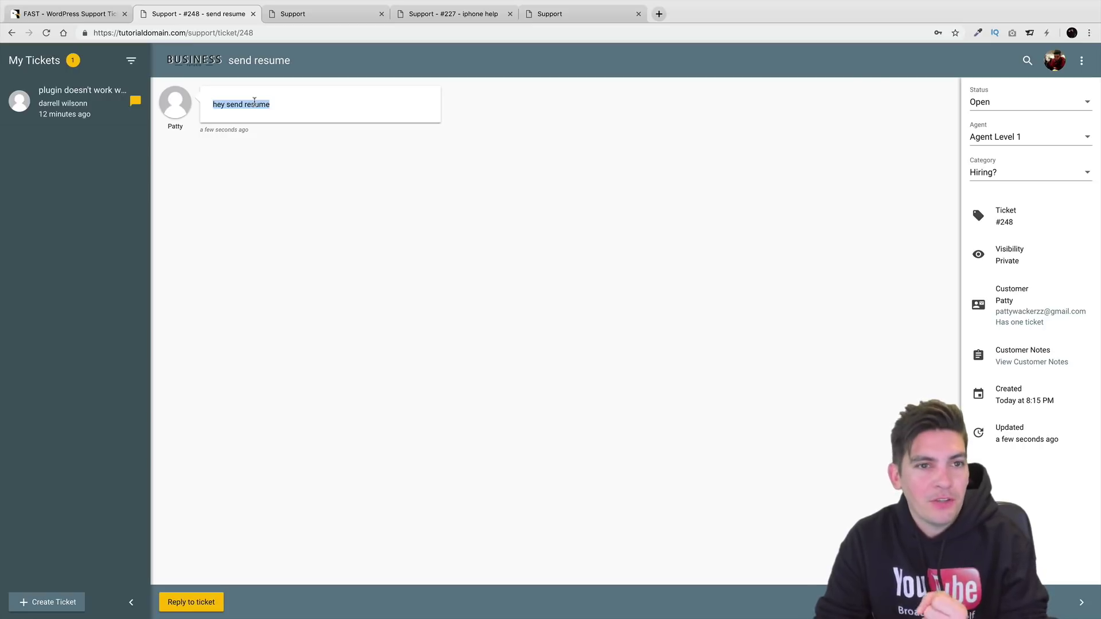
pyautogui.click(290, 144)
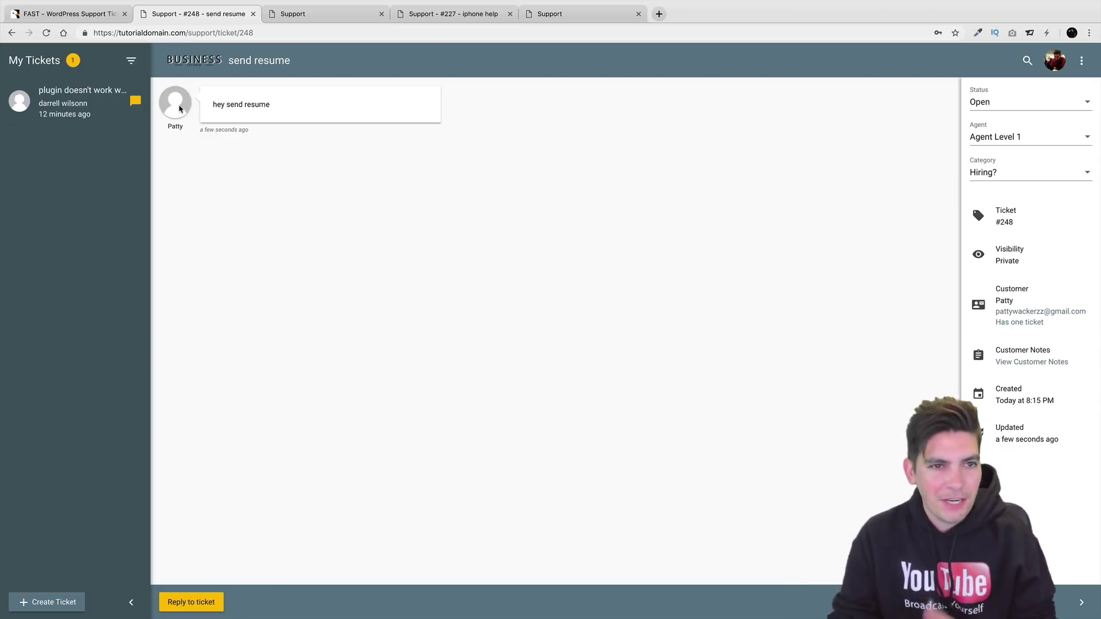
pyautogui.hotkey('ctrl', 'Right')
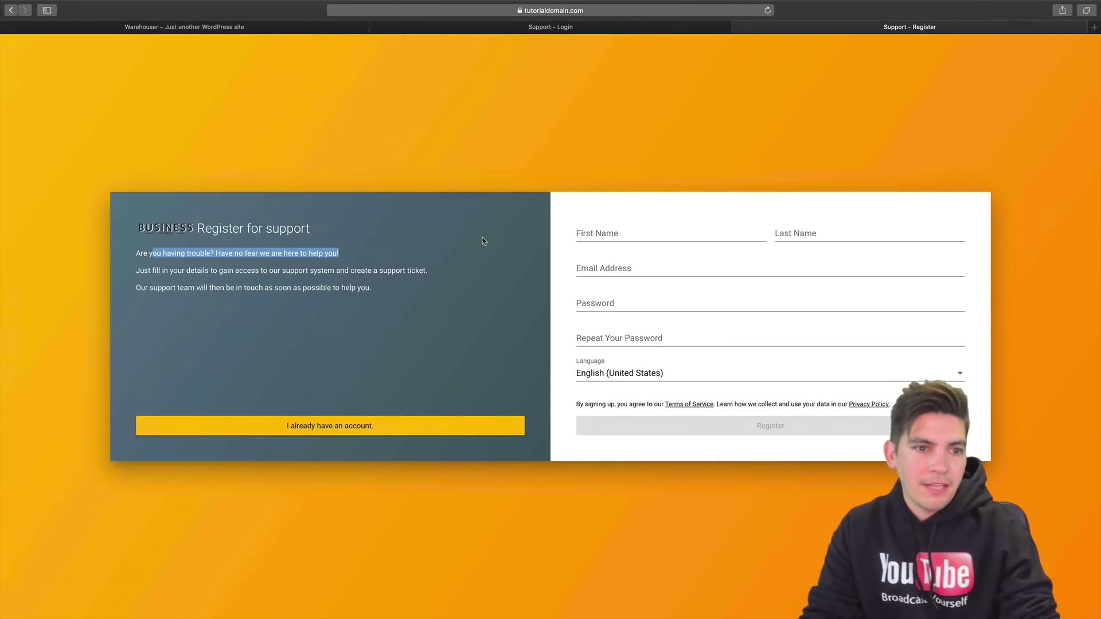
# View the site's connection security details and load the shortened support address.
pyautogui.click(520, 11)
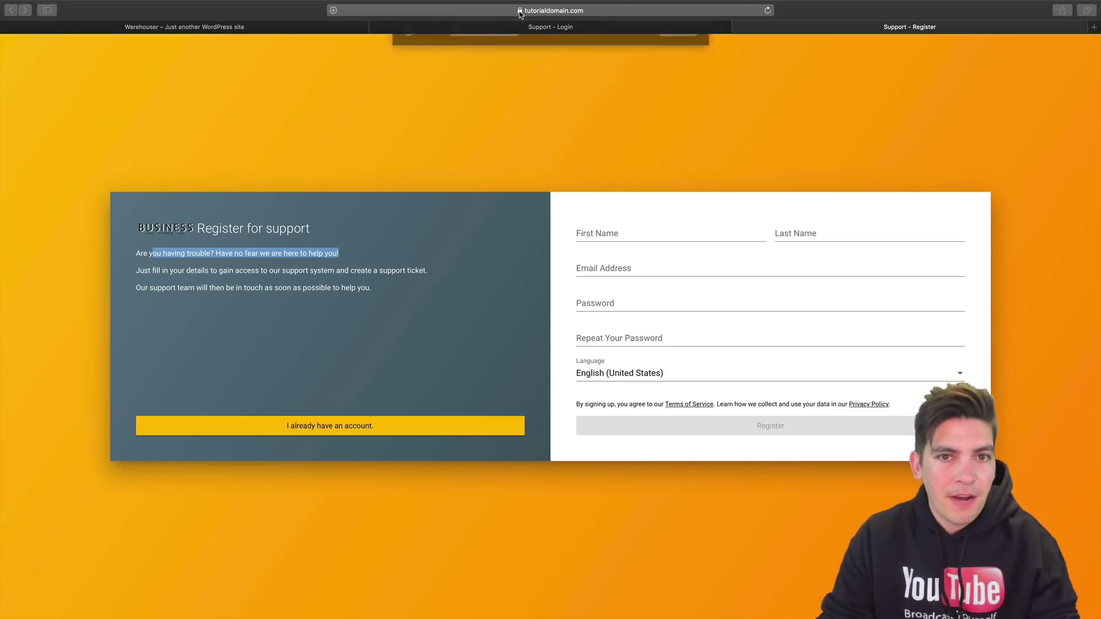
pyautogui.click(677, 108)
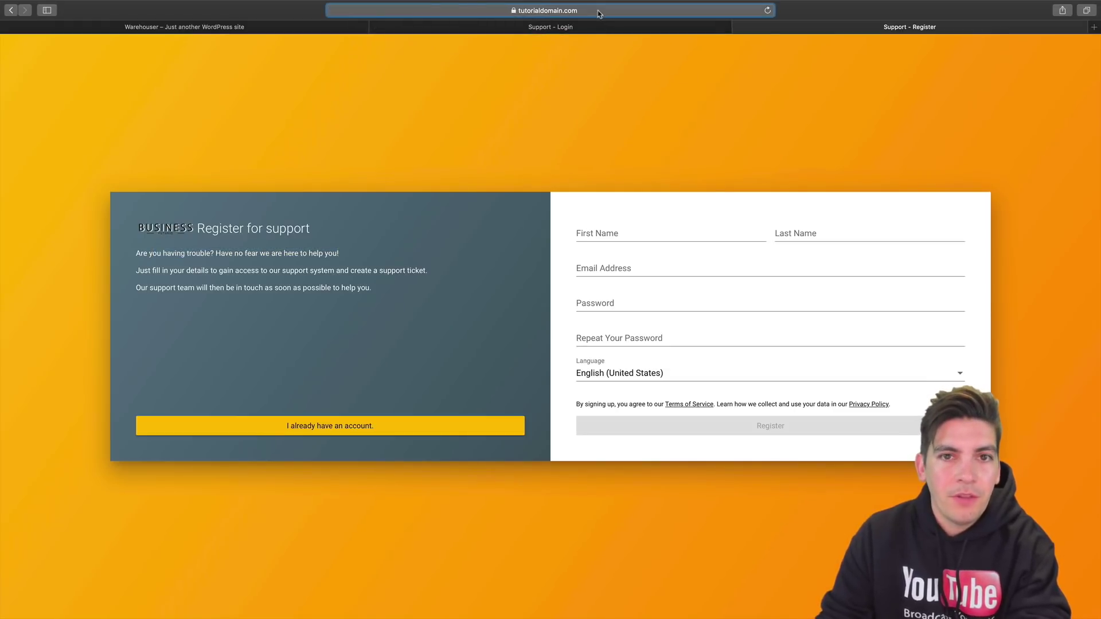
pyautogui.click(478, 14)
pyautogui.press('BackSpace')
pyautogui.press('BackSpace')
pyautogui.press('BackSpace')
pyautogui.press('BackSpace')
pyautogui.press('BackSpace')
pyautogui.press('BackSpace')
pyautogui.press('BackSpace')
pyautogui.press('BackSpace')
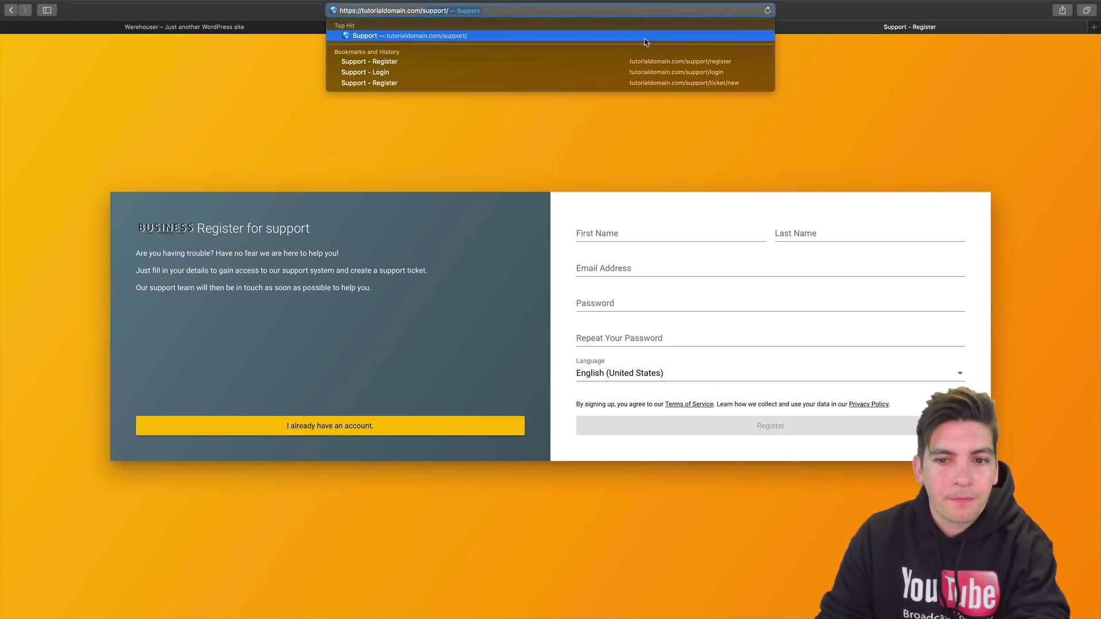
pyautogui.press('Return')
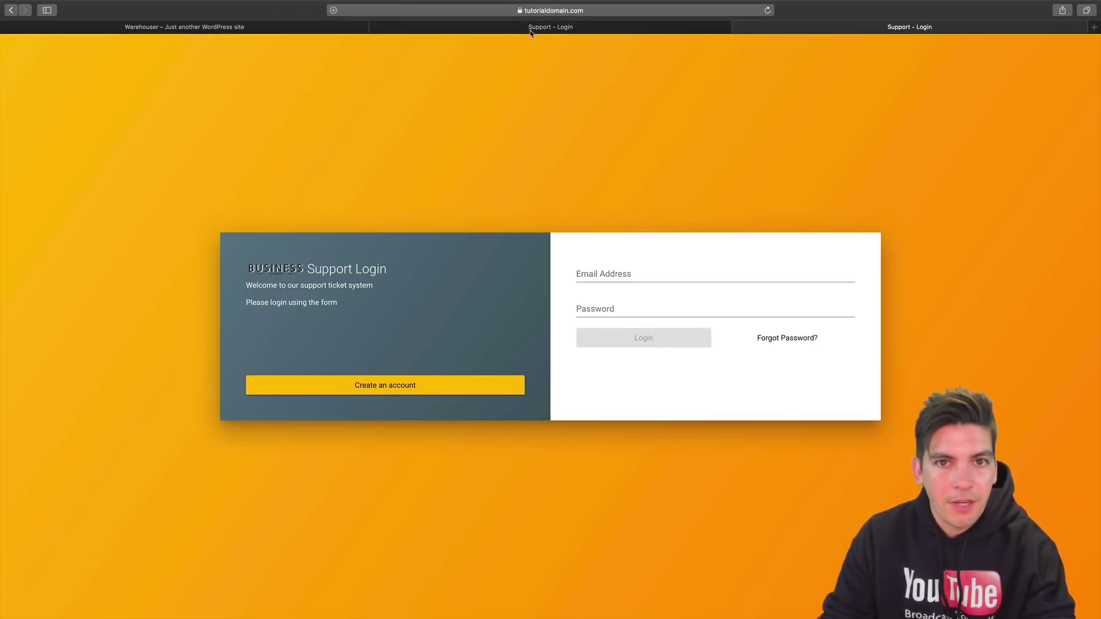
# Trim the address to tutorialdomain.com and open the registration form via Get Support.
pyautogui.click(456, 11)
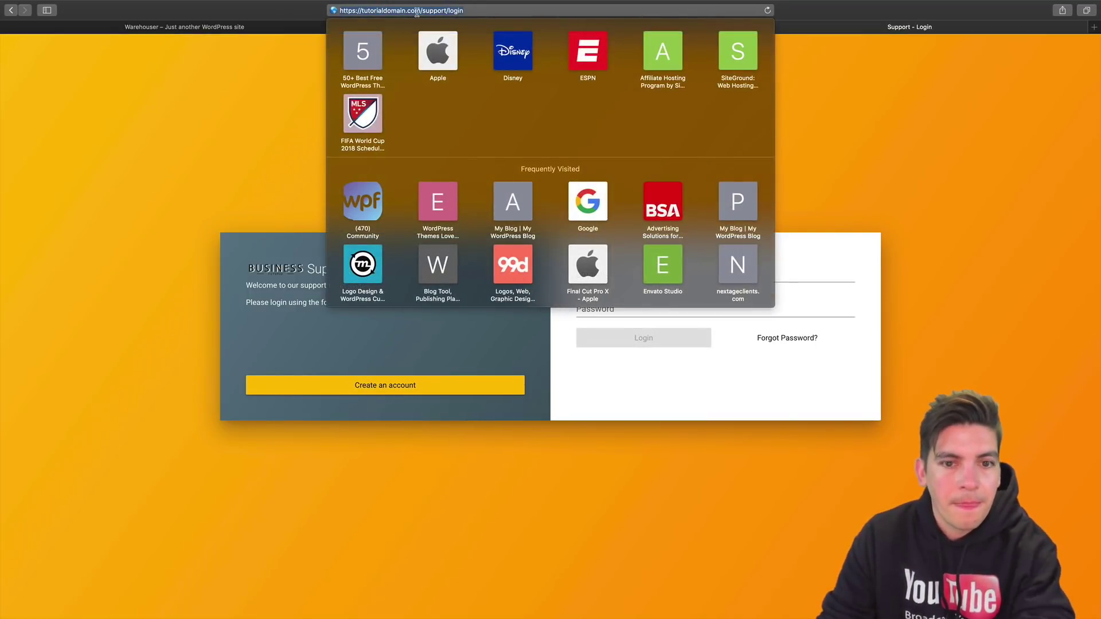
pyautogui.click(416, 11)
pyautogui.moveTo(419, 8); pyautogui.dragTo(530, 23)
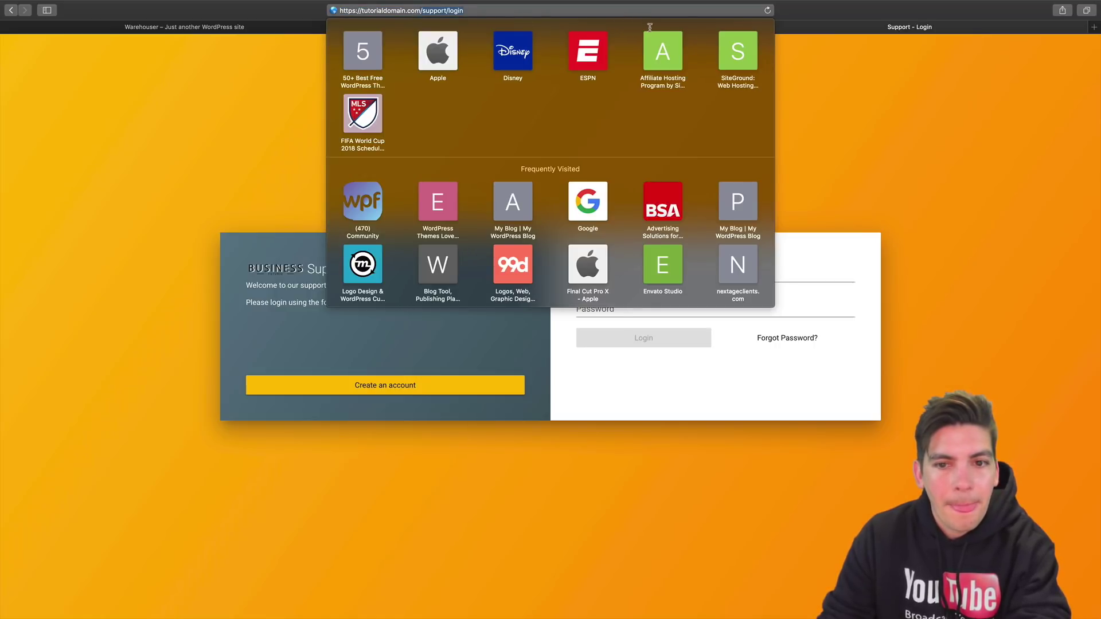
pyautogui.press('BackSpace')
pyautogui.press('Return')
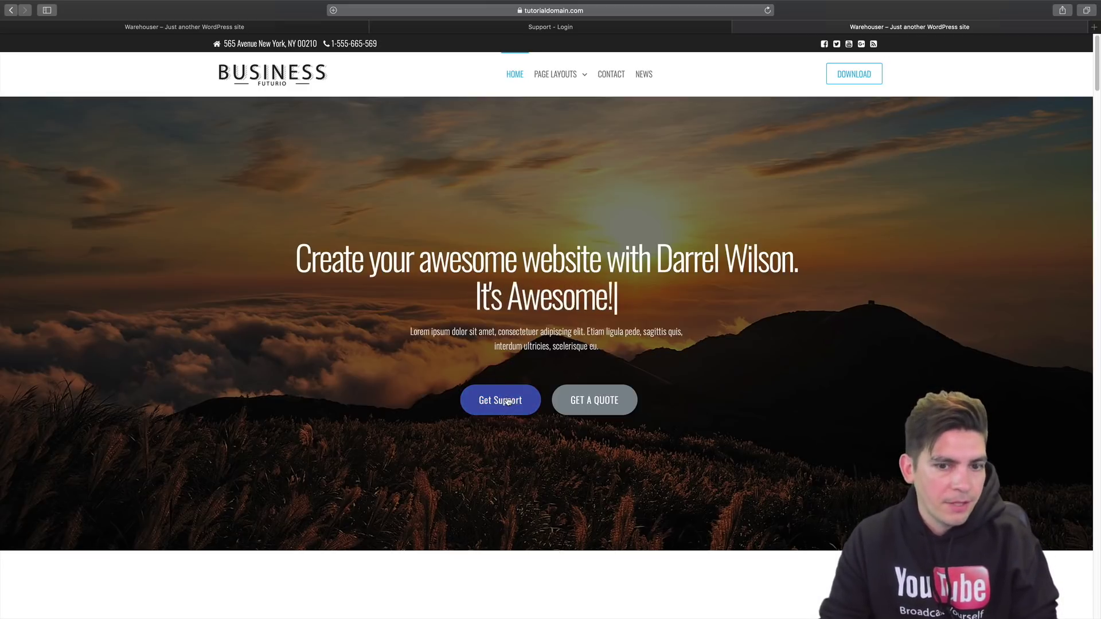
pyautogui.click(507, 402)
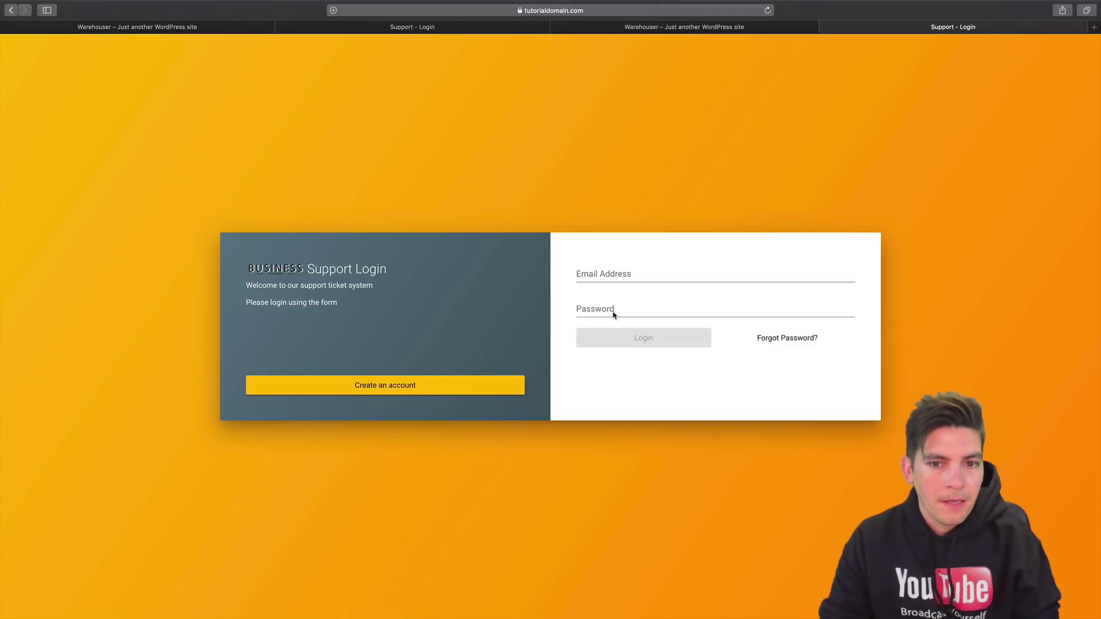
pyautogui.click(447, 392)
# Enter the customer's first name, last name and e-mail, accept a strong password, and register.
pyautogui.click(639, 236)
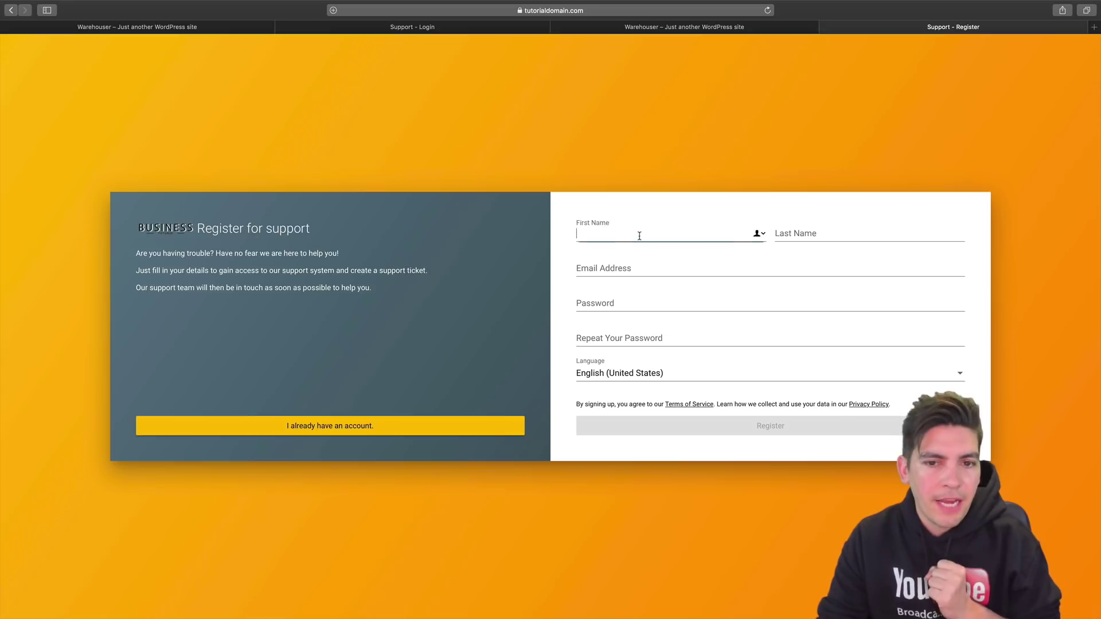
pyautogui.write('patty')
pyautogui.press('Tab')
pyautogui.write('wack')
pyautogui.press('Tab')
pyautogui.press('Tab')
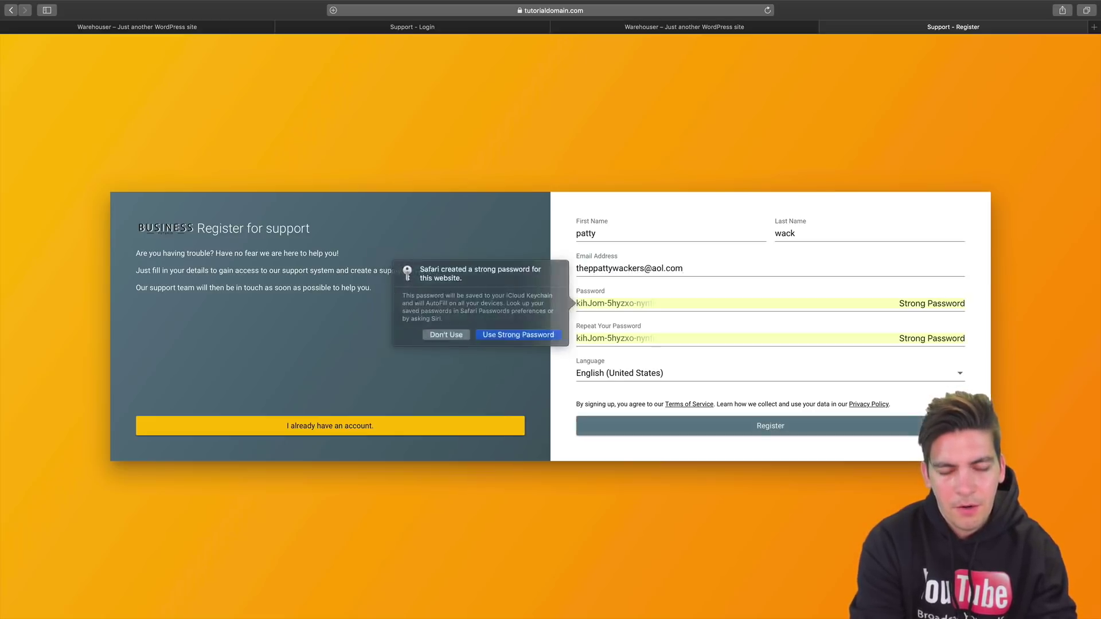
pyautogui.click(527, 337)
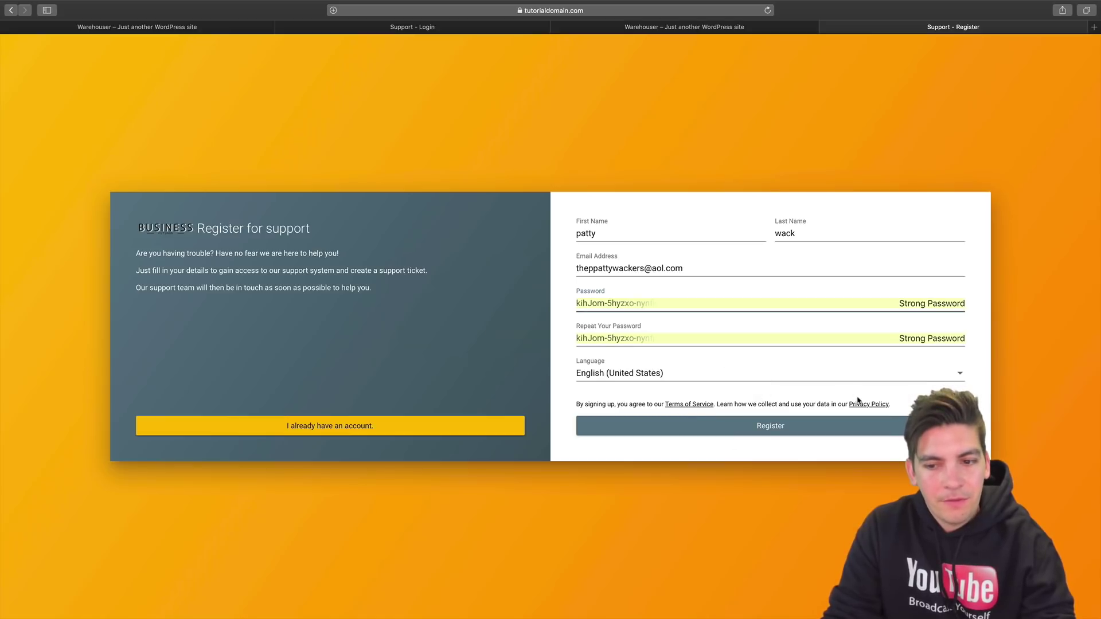
pyautogui.click(788, 433)
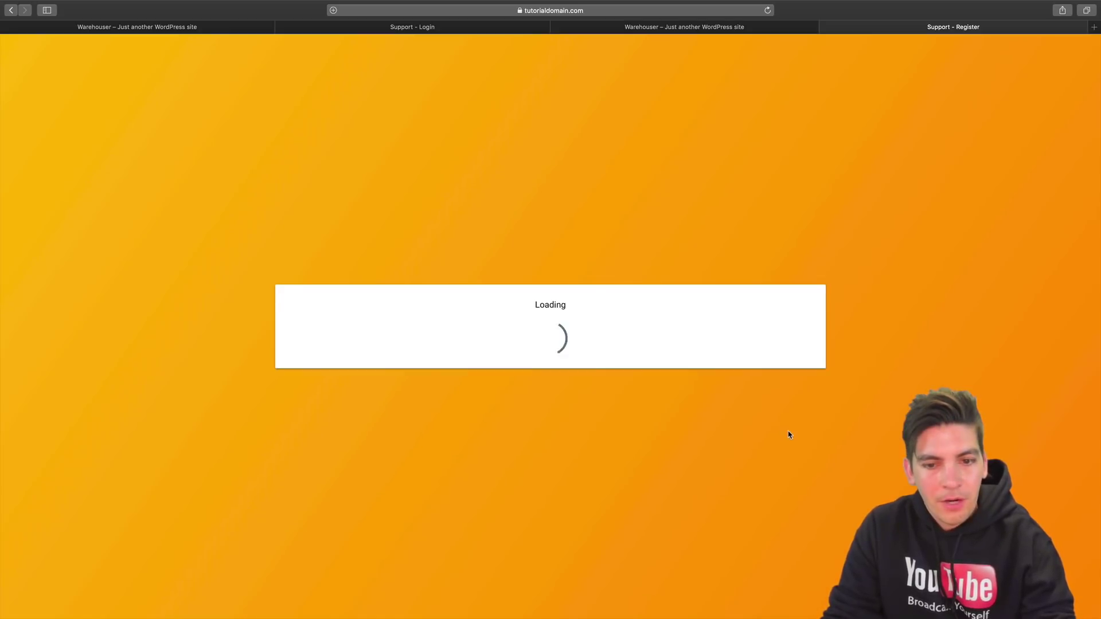
# Choose General Support as the new ticket's category.
pyautogui.click(996, 386)
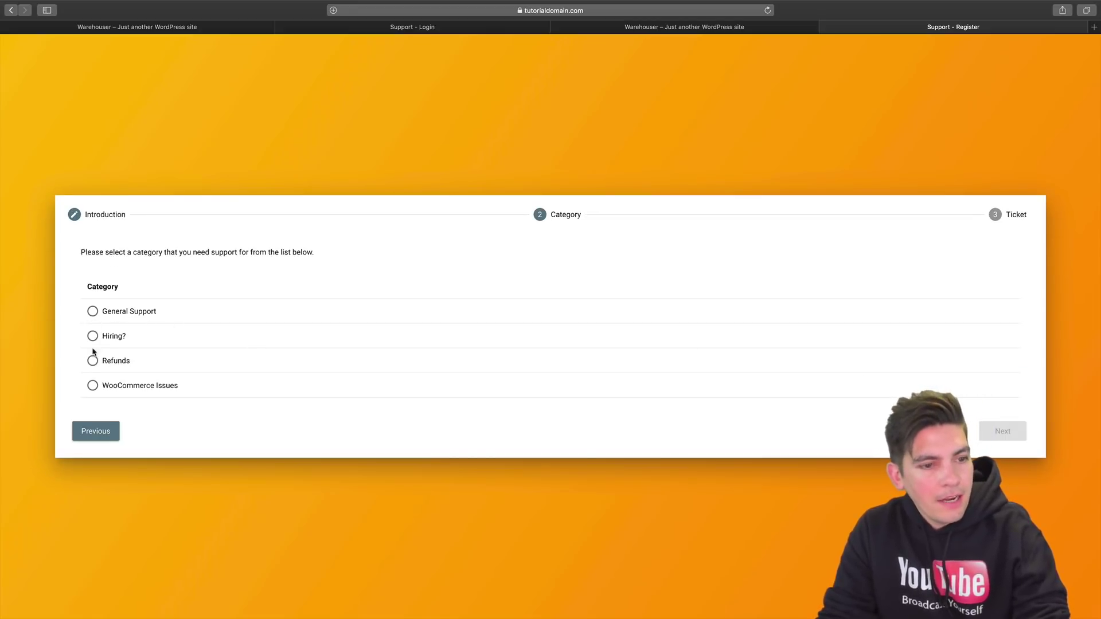
pyautogui.click(92, 311)
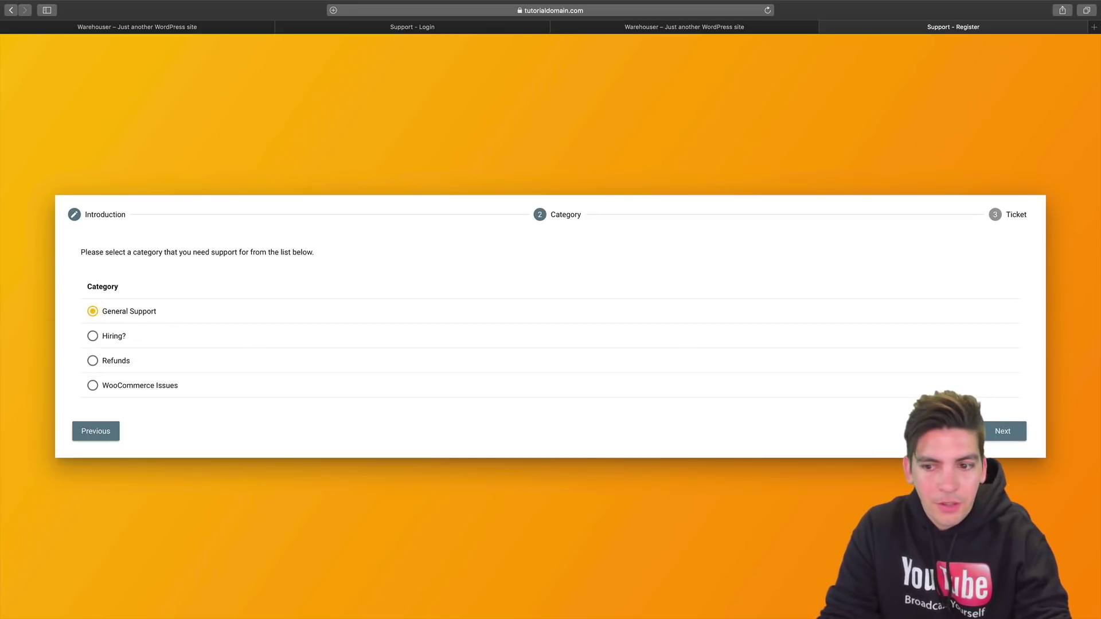
pyautogui.click(1003, 432)
# Submit the ticket 'How do I change text color?' described as 'I need help now!'.
pyautogui.click(283, 251)
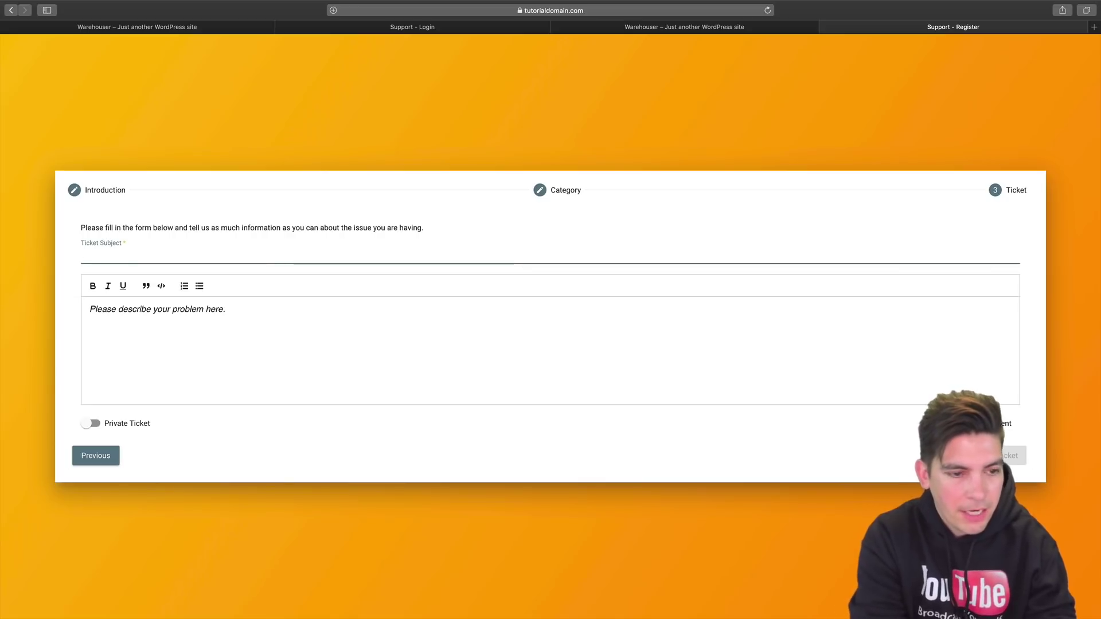
pyautogui.write('How do I change text color?')
pyautogui.press('Tab')
pyautogui.write('I need help now!')
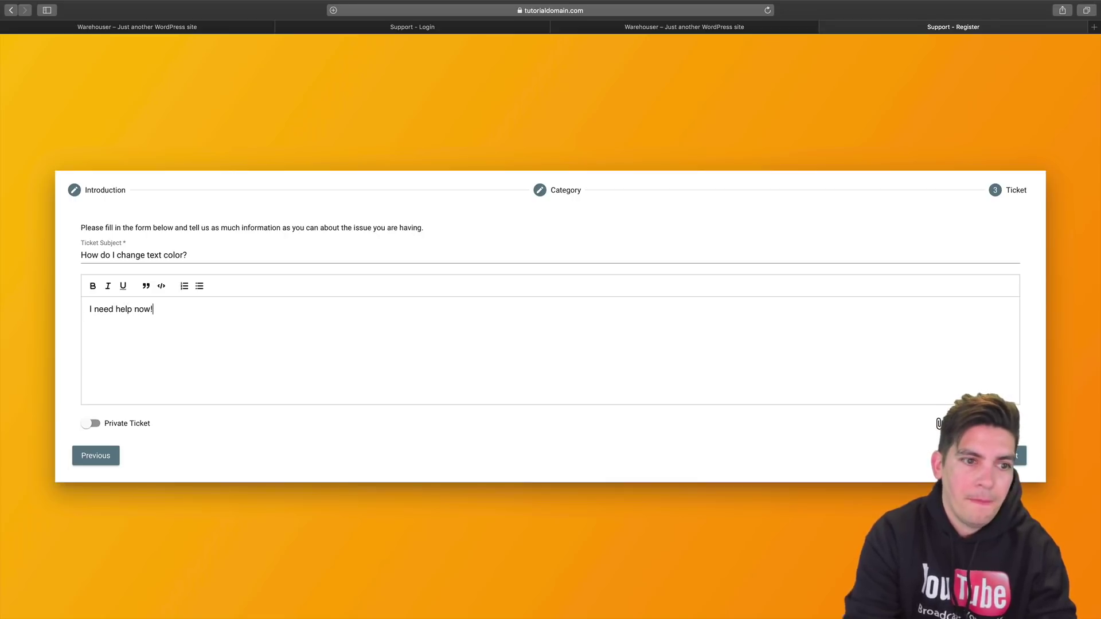
pyautogui.click(1019, 458)
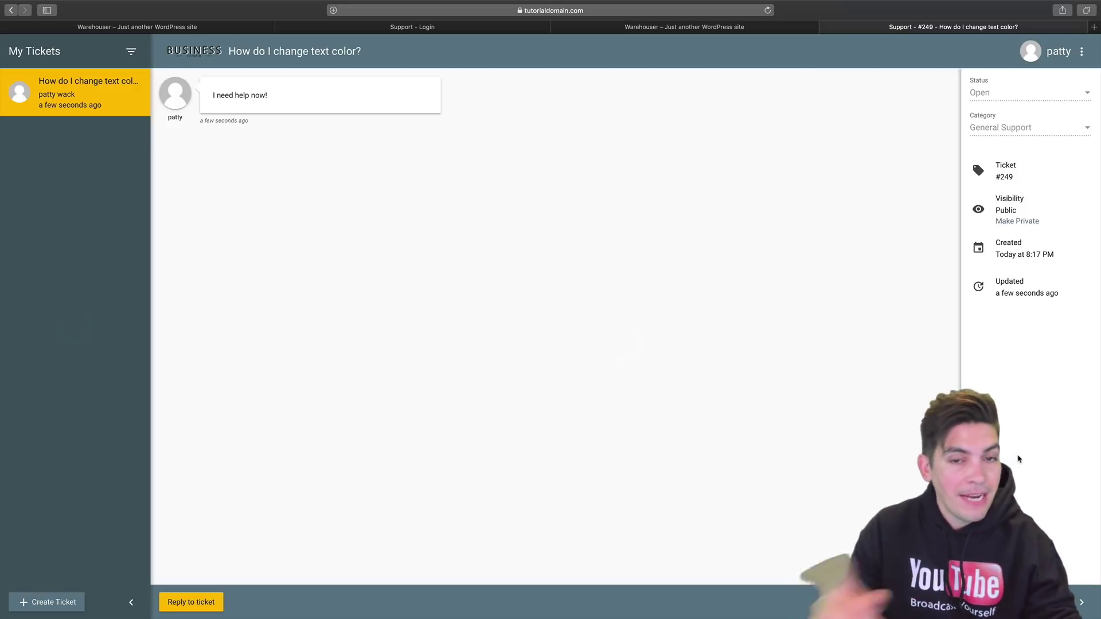
pyautogui.press('super+Tab')
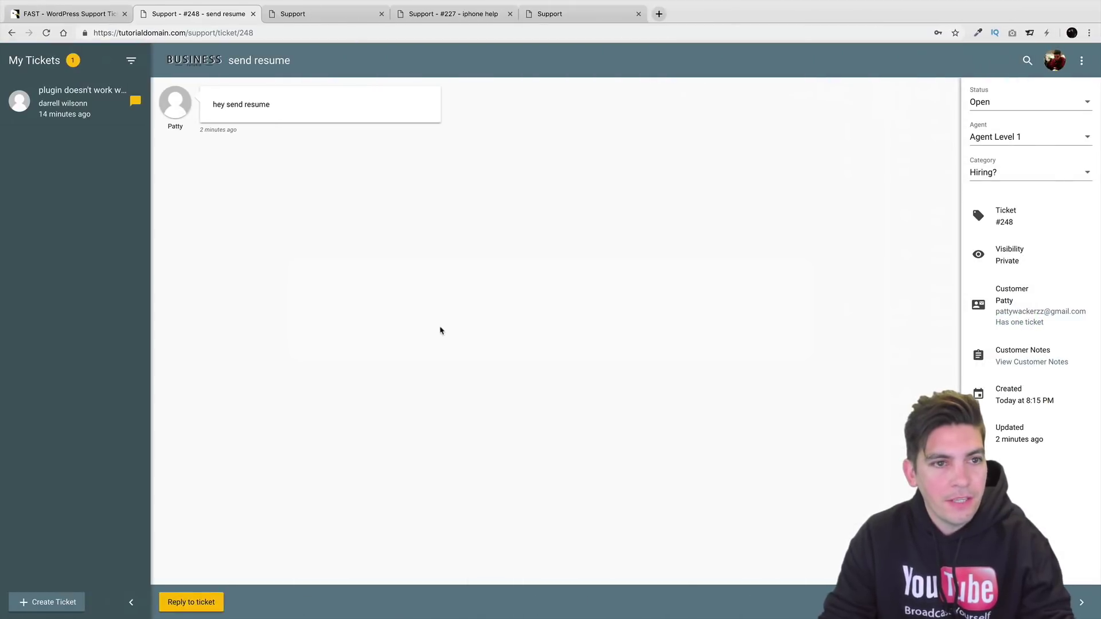
# From the homepage, open ticket 'How do I change text color?' under Dashboard > Tickets.
pyautogui.moveTo(186, 33); pyautogui.dragTo(343, 49)
pyautogui.press('BackSpace')
pyautogui.press('Return')
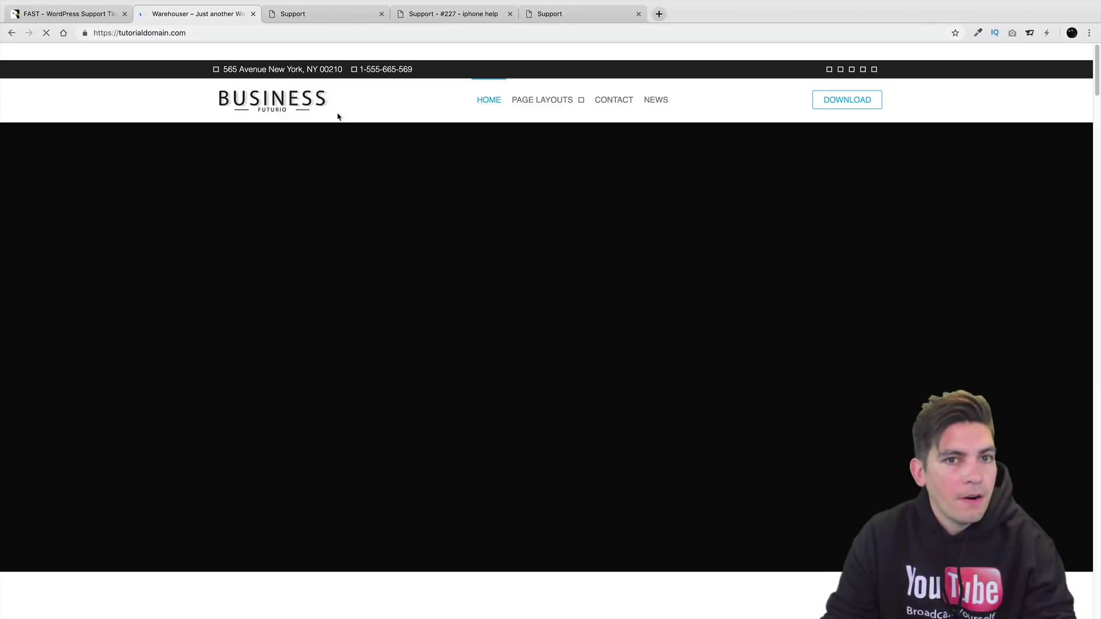
pyautogui.moveTo(51, 52)
pyautogui.click(50, 75)
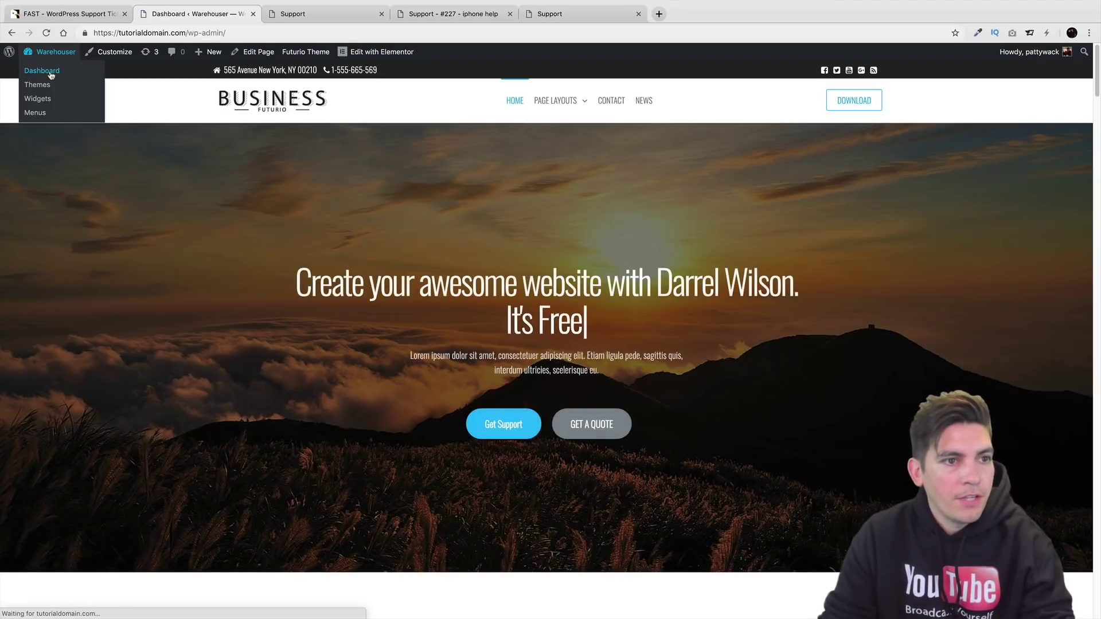
pyautogui.click(104, 213)
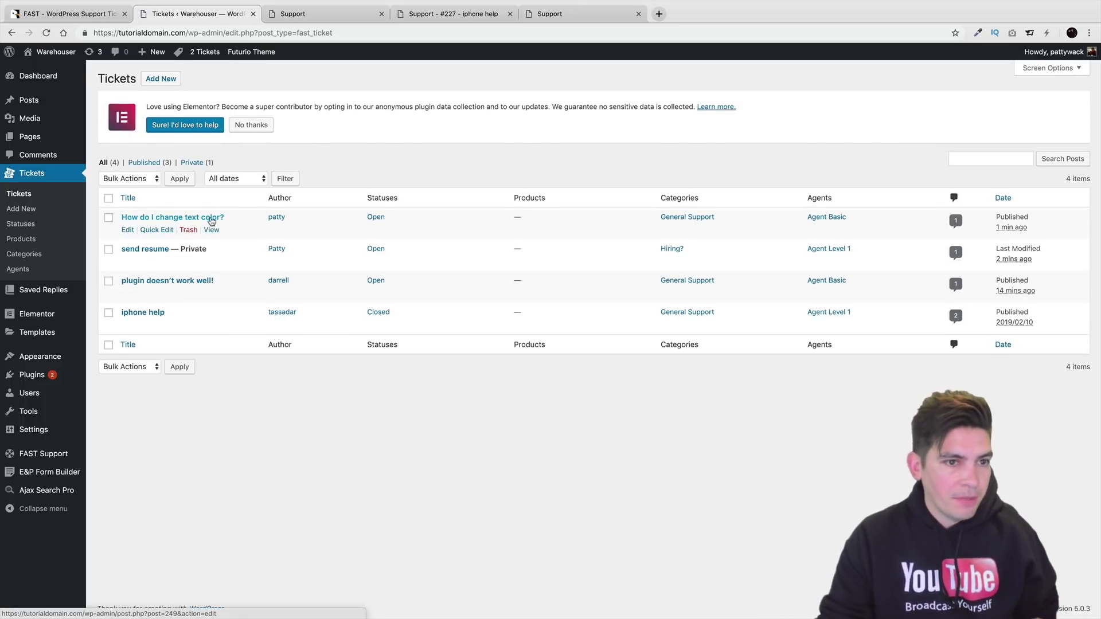
pyautogui.click(212, 229)
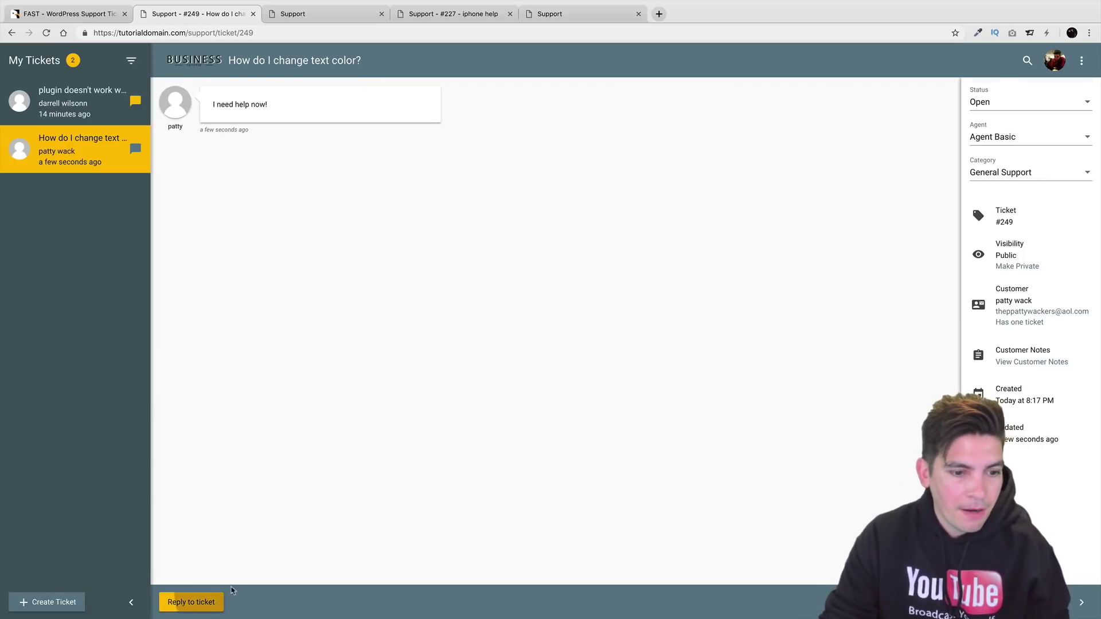
# Post the reply 'i dont care about your problems' to ticket #249.
pyautogui.click(191, 602)
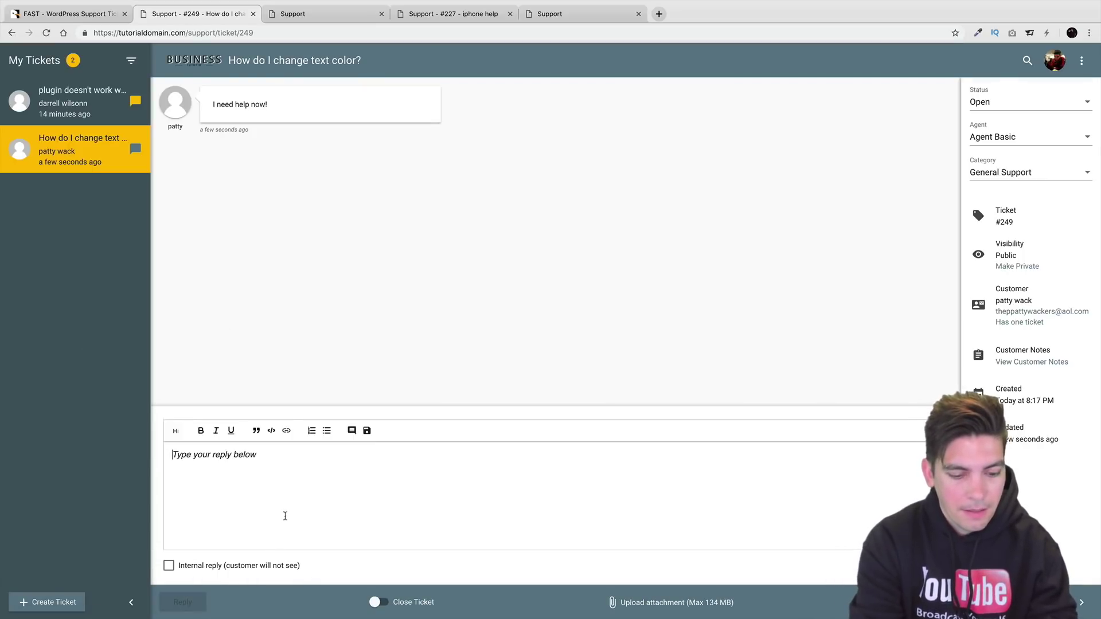
pyautogui.write('i dont care ab')
pyautogui.write('out what')
pyautogui.press('BackSpace')
pyautogui.press('BackSpace')
pyautogui.press('BackSpace')
pyautogui.press('BackSpace')
pyautogui.write('you')
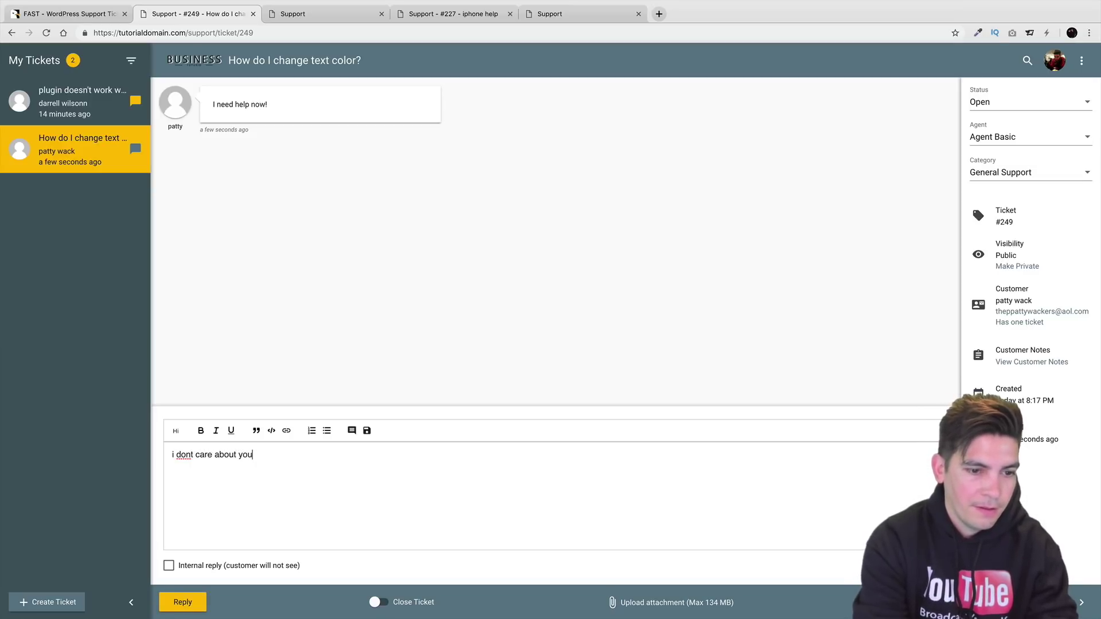
pyautogui.write('r problems')
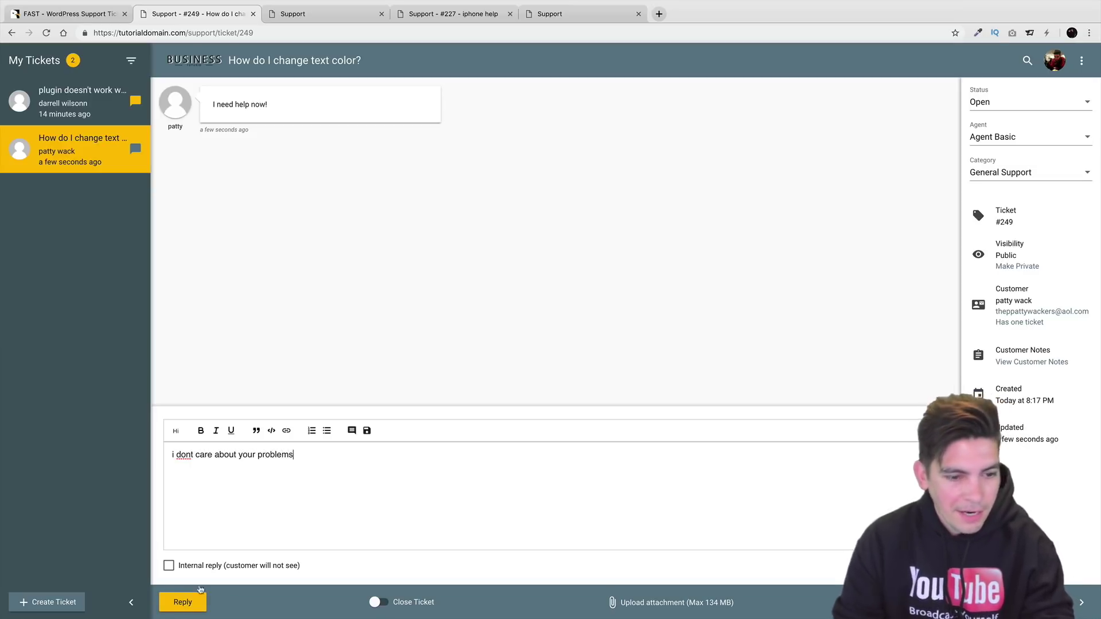
pyautogui.click(183, 602)
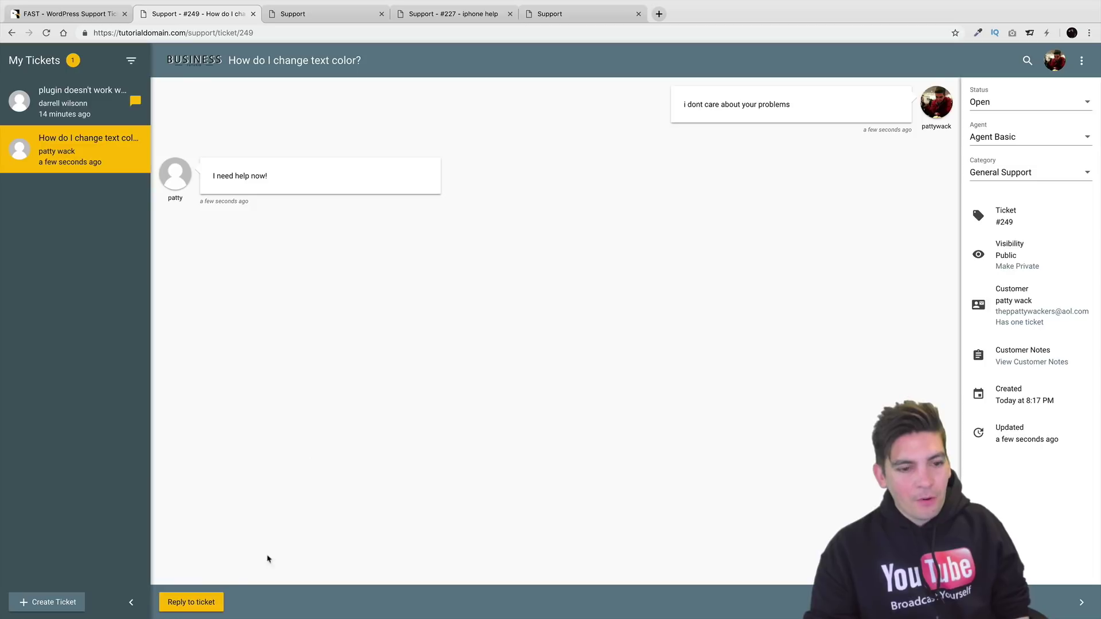
# Reply 'bye' with Close Ticket enabled, marking ticket #249 Closed.
pyautogui.click(205, 602)
pyautogui.click(375, 607)
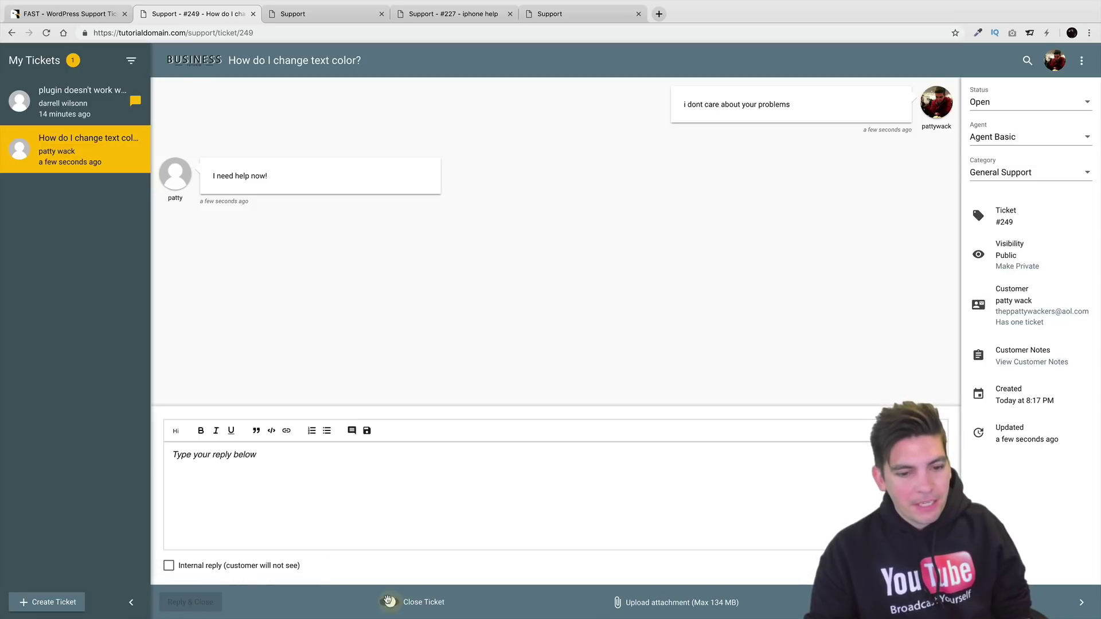
pyautogui.write('bye')
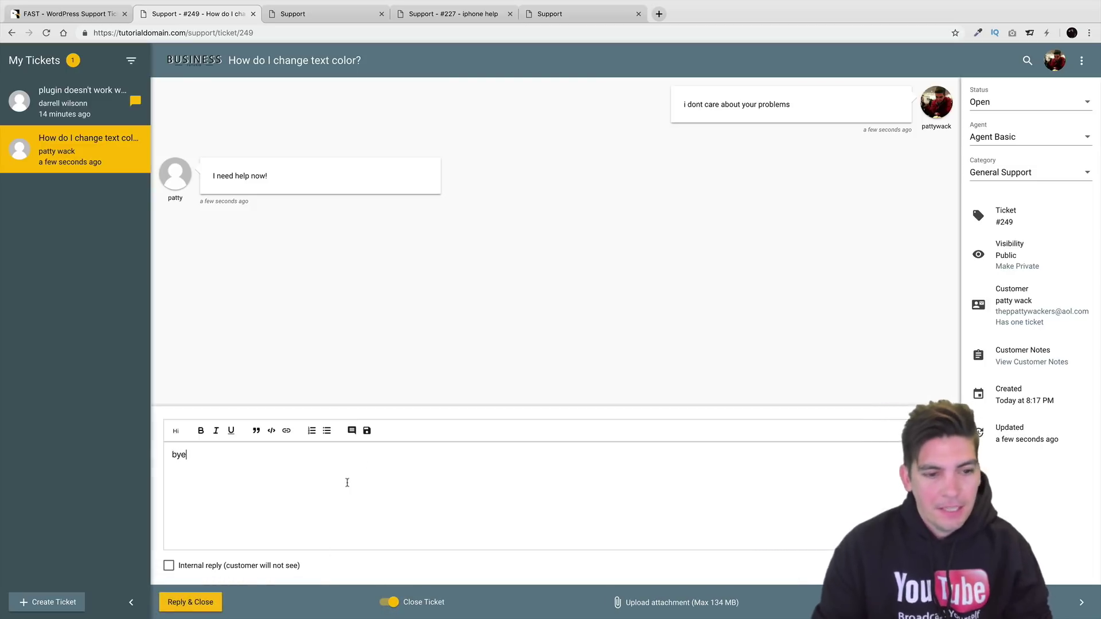
pyautogui.click(200, 602)
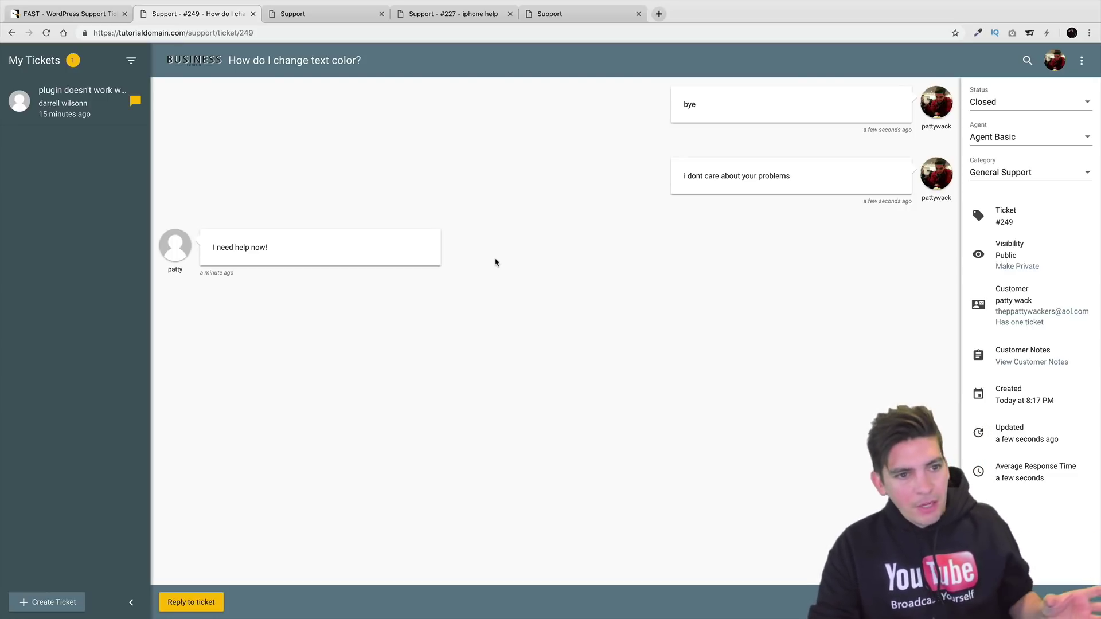
pyautogui.moveTo(673, 178)
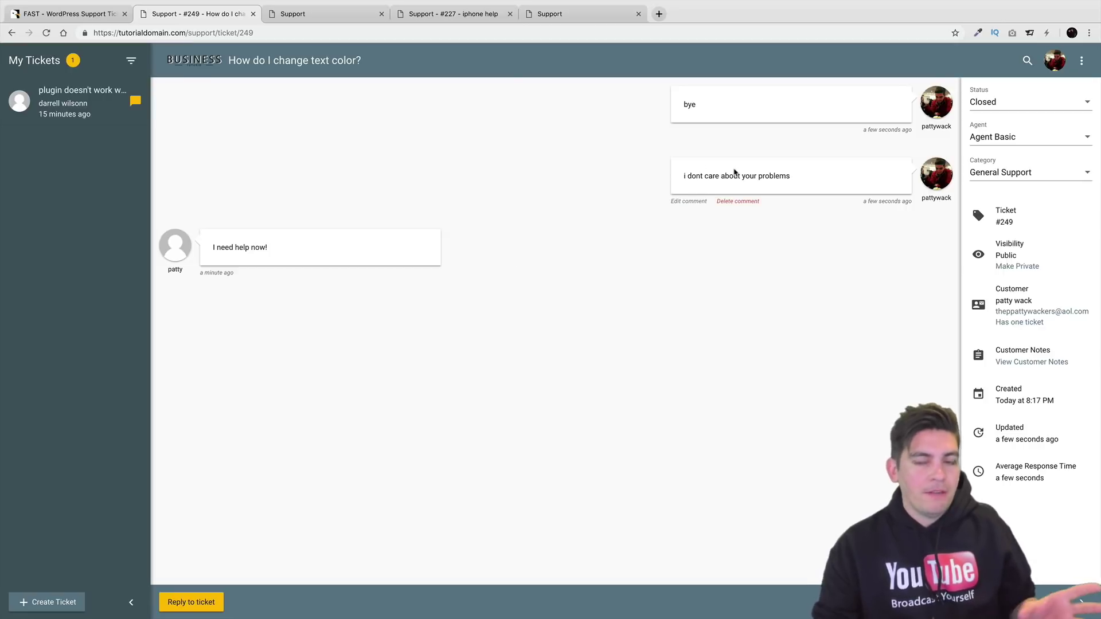
pyautogui.moveTo(815, 117)
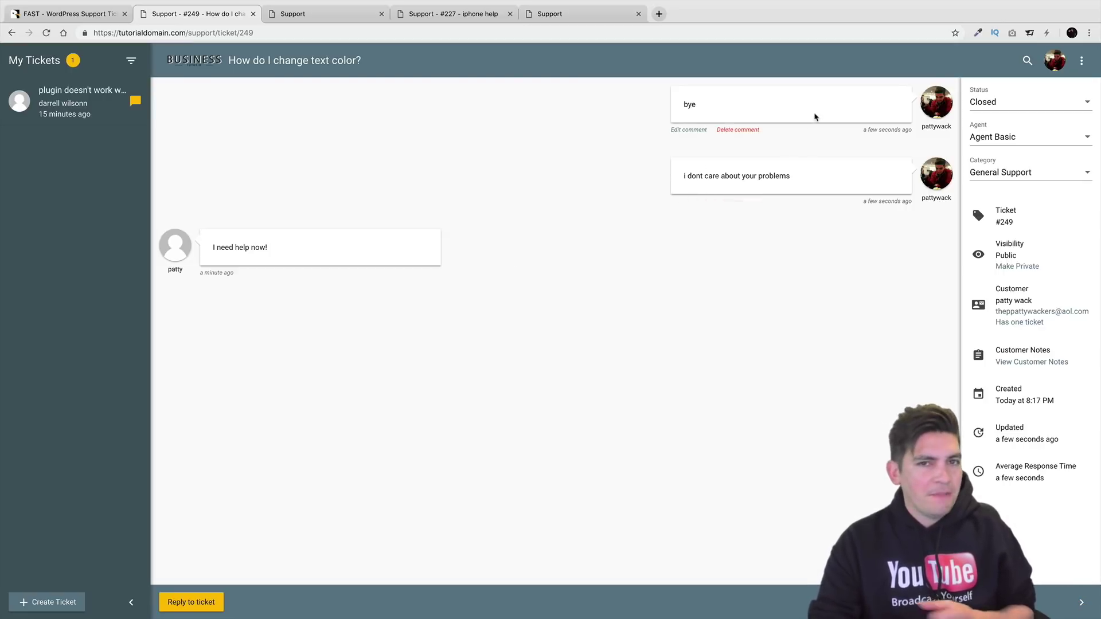